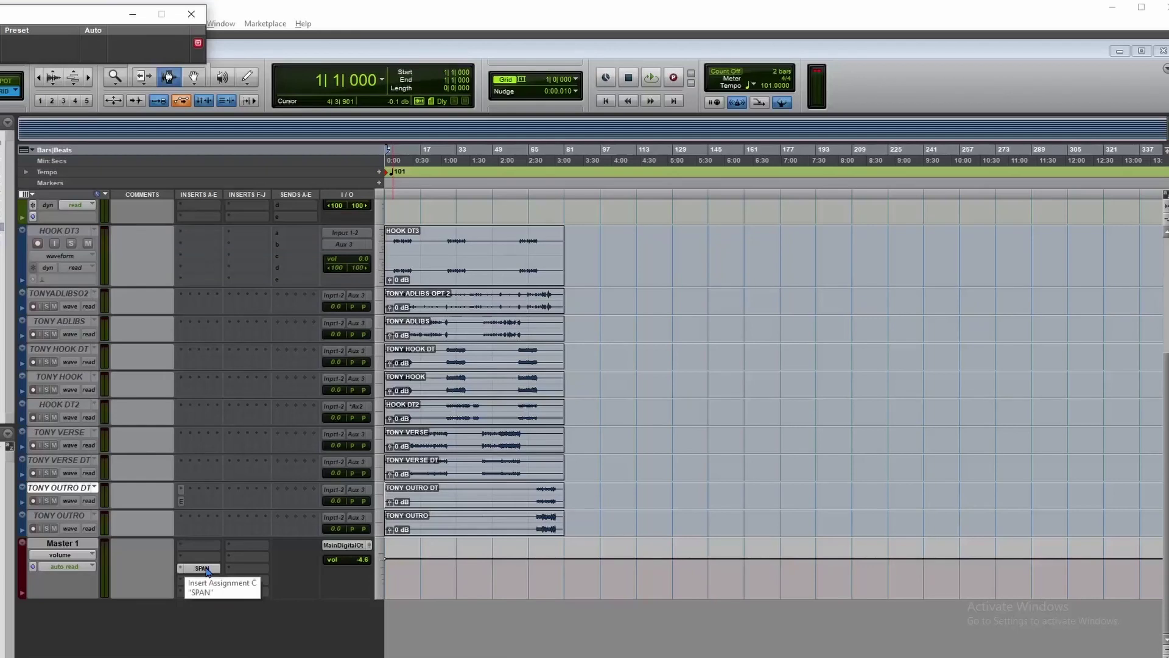
Open the SPAN analyzer on the Master 1 track, move its window fully into view and start playback.
{"action": "left_click", "coordinate": [203, 568]}
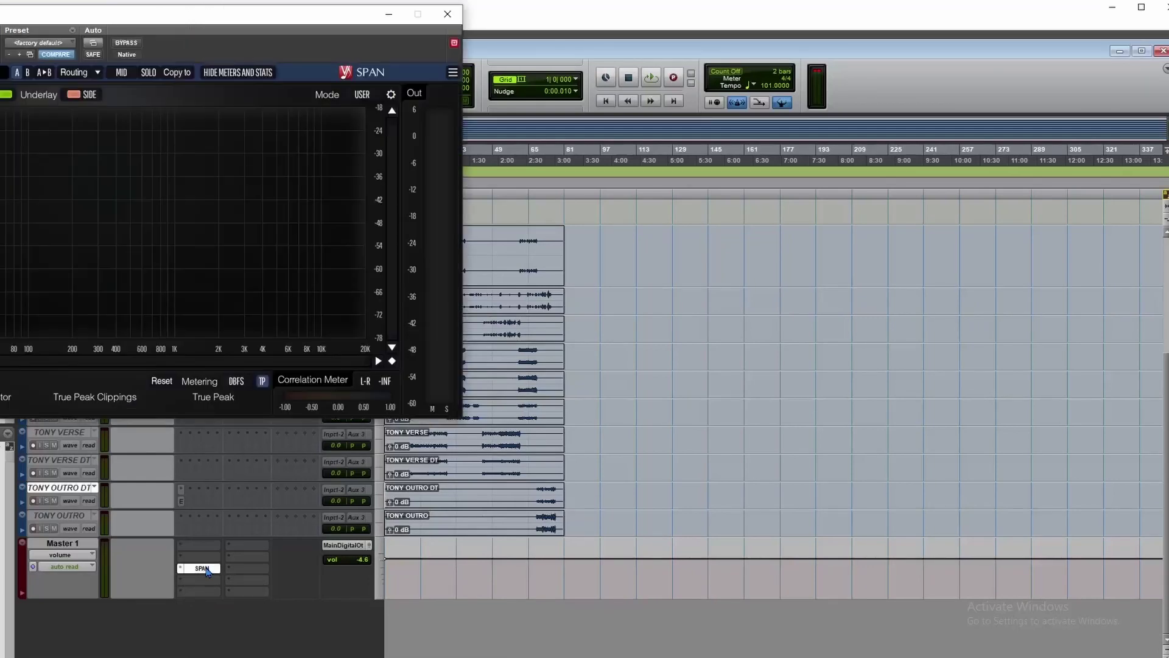
{"action": "left_click_drag", "start_coordinate": [247, 5], "coordinate": [662, 89]}
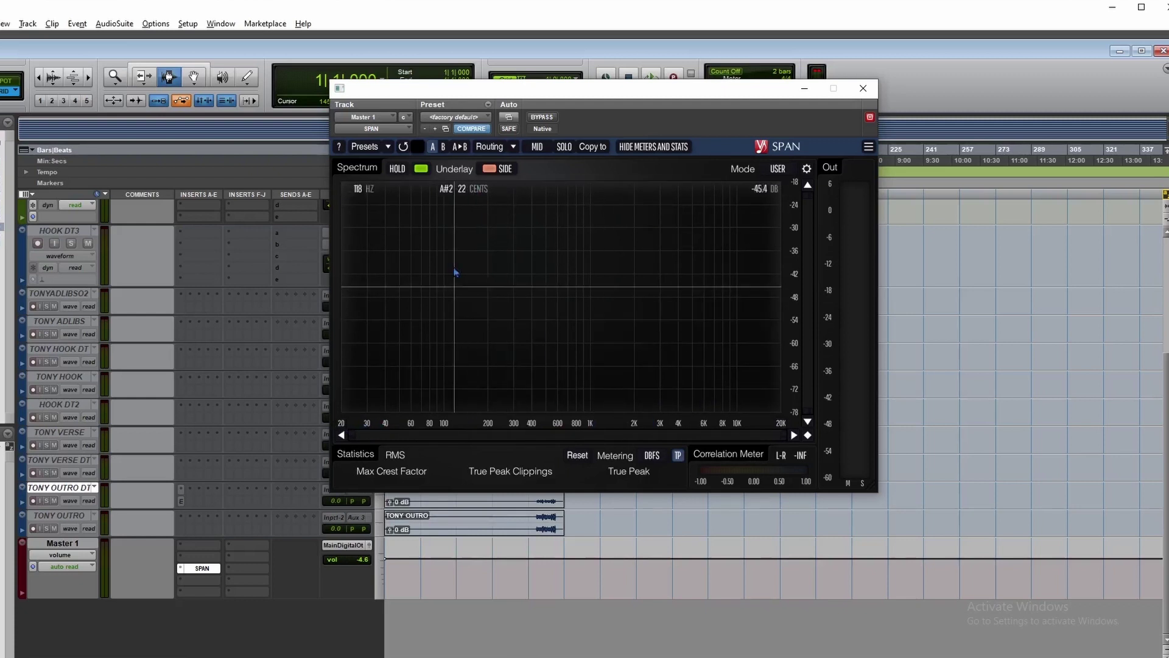
{"action": "key", "text": "space"}
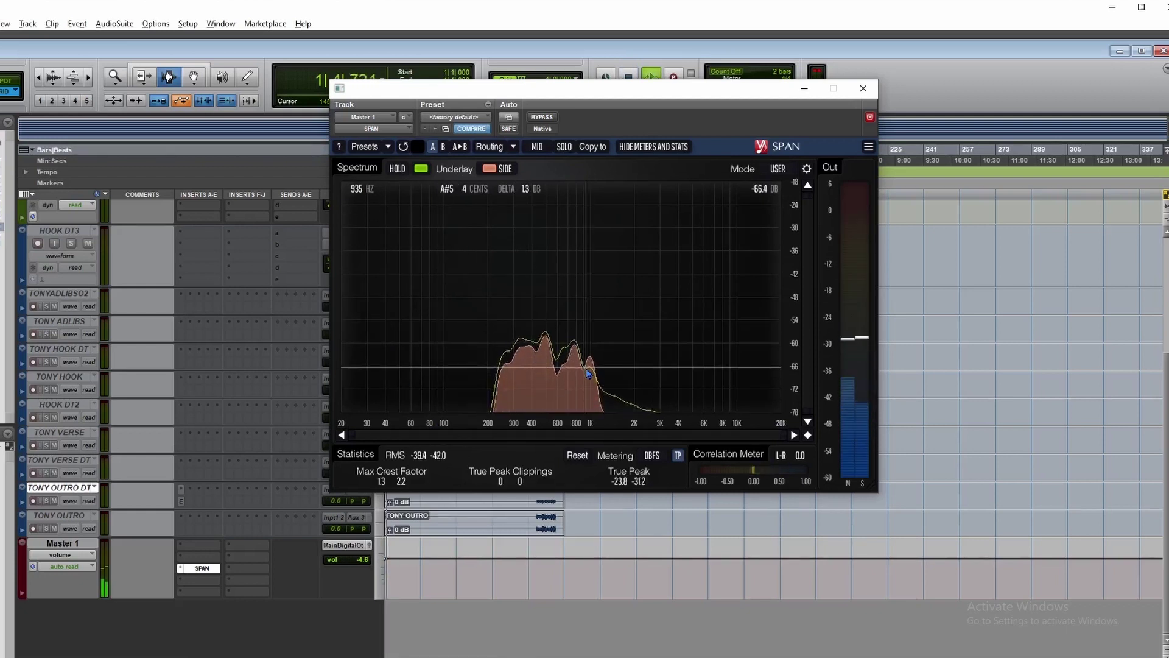
Reset SPAN to its factory default preset while the song plays, and stop playback.
{"action": "left_click", "coordinate": [488, 118]}
{"action": "left_click", "coordinate": [487, 120]}
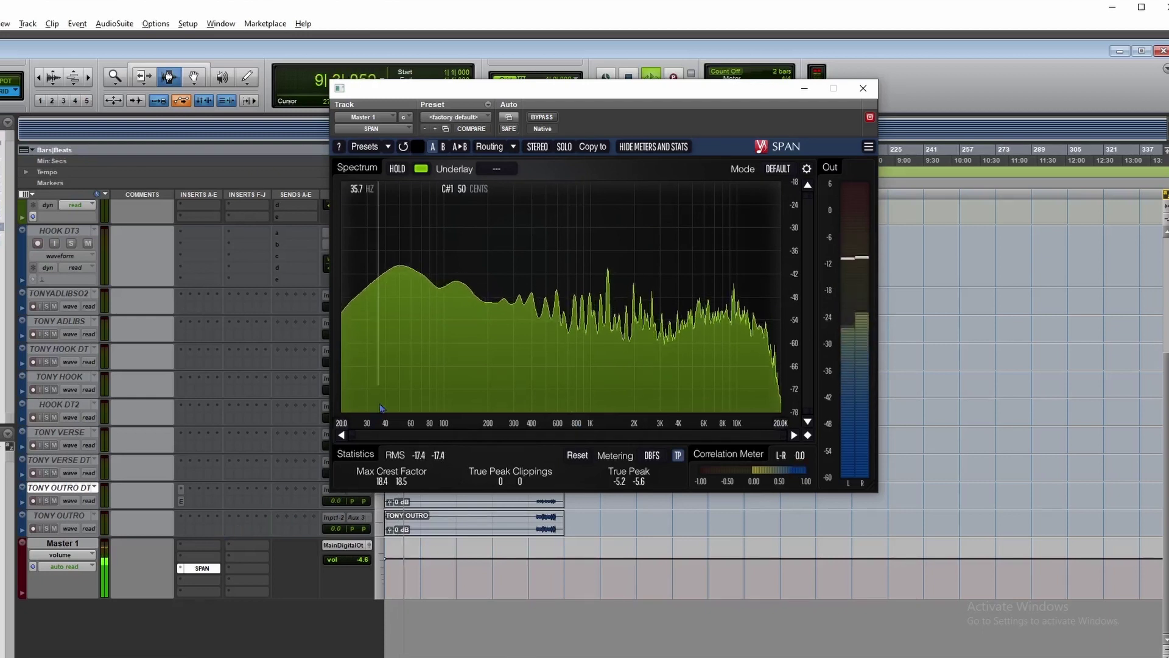
{"action": "key", "text": "space"}
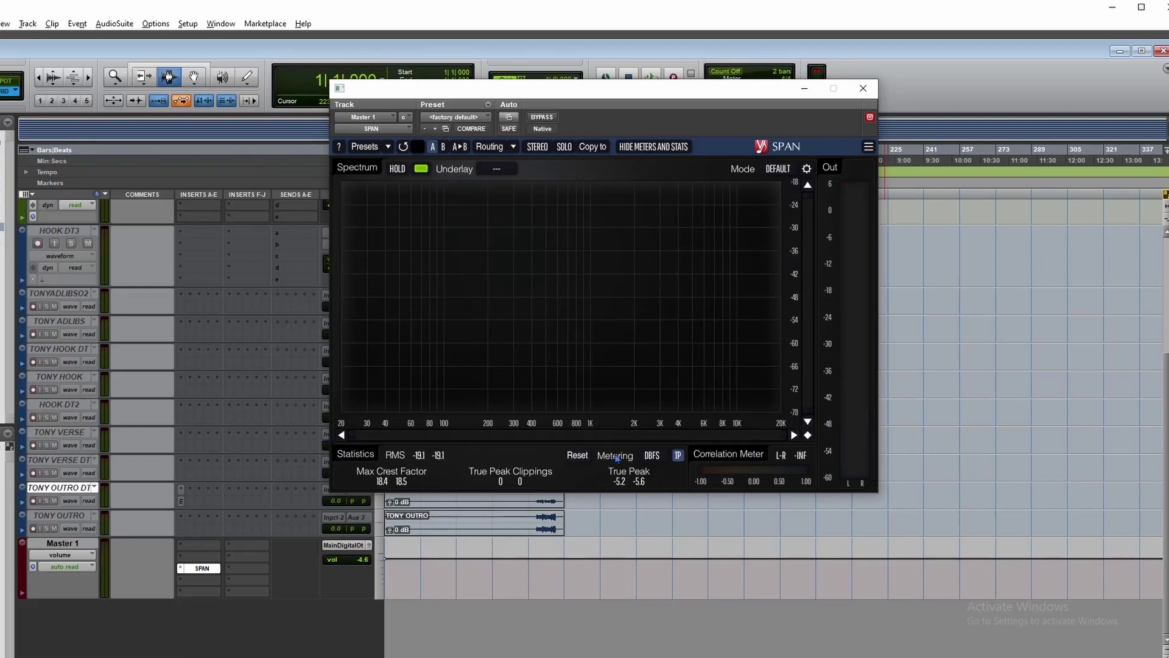
Set SPAN's metering to LUFS-ML and play the song.
{"action": "left_click", "coordinate": [654, 456]}
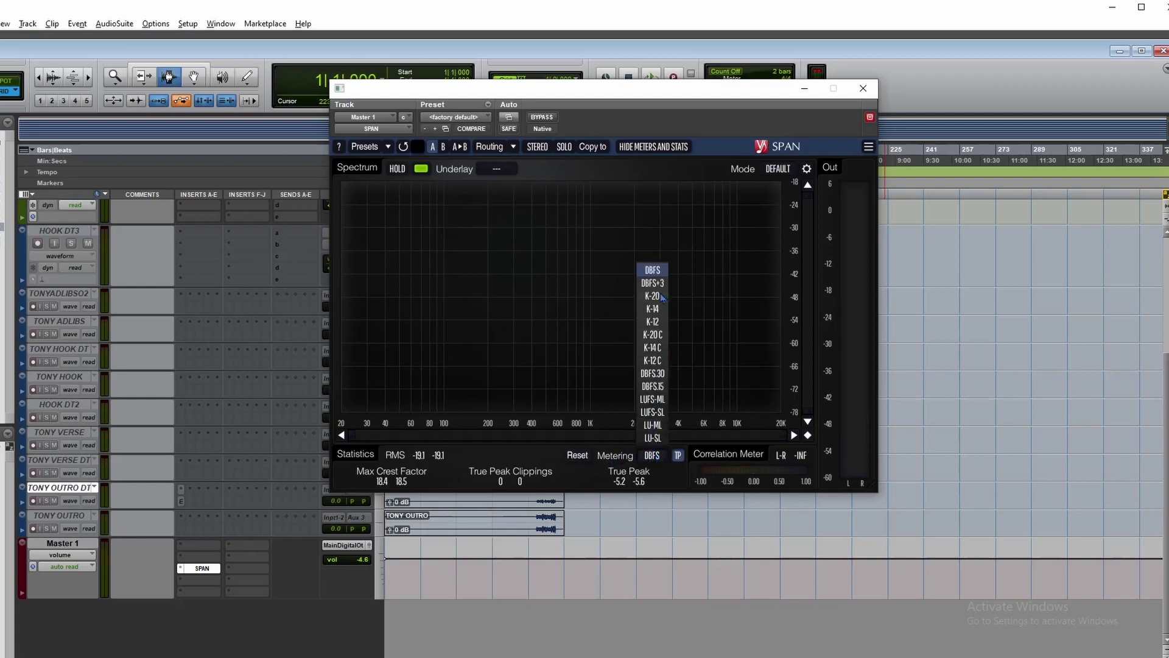
{"action": "left_click", "coordinate": [654, 400]}
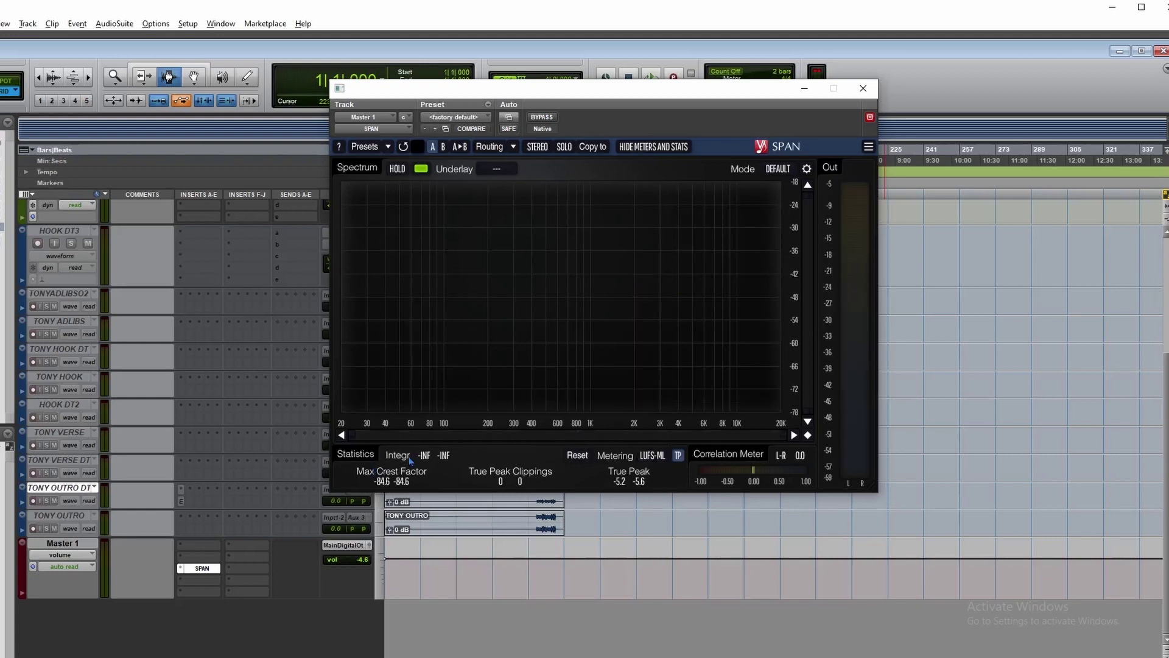
{"action": "key", "text": "space"}
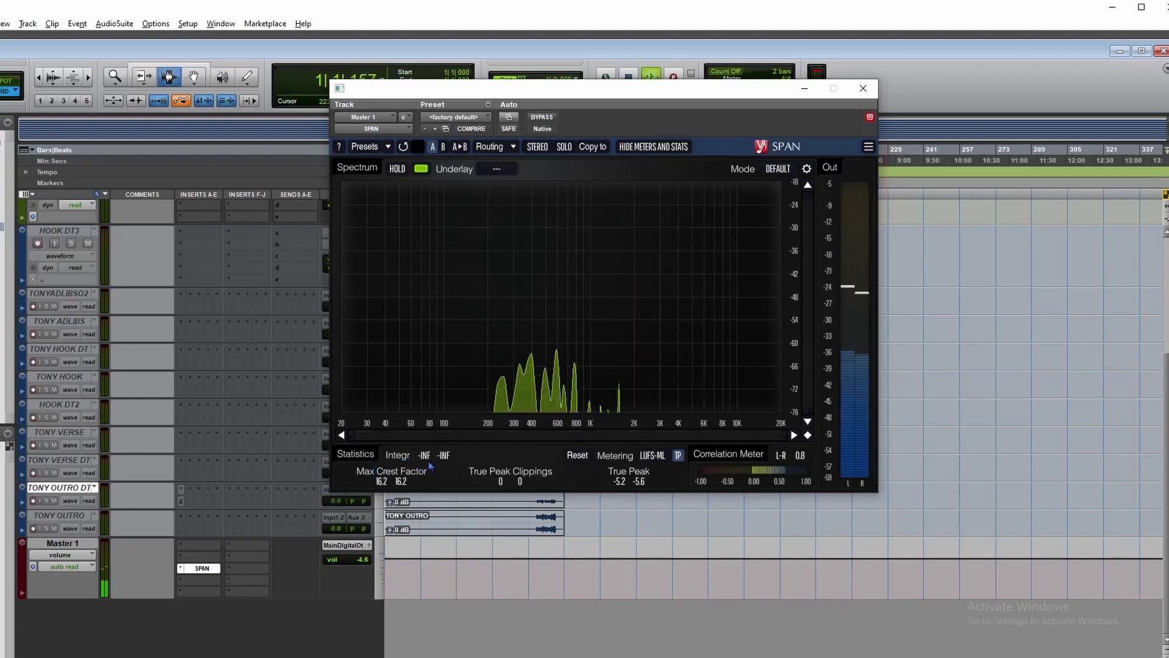
Play the song from bars 12, 17 and 18 to check the integrated loudness and correlation meters.
{"action": "left_click", "coordinate": [410, 539]}
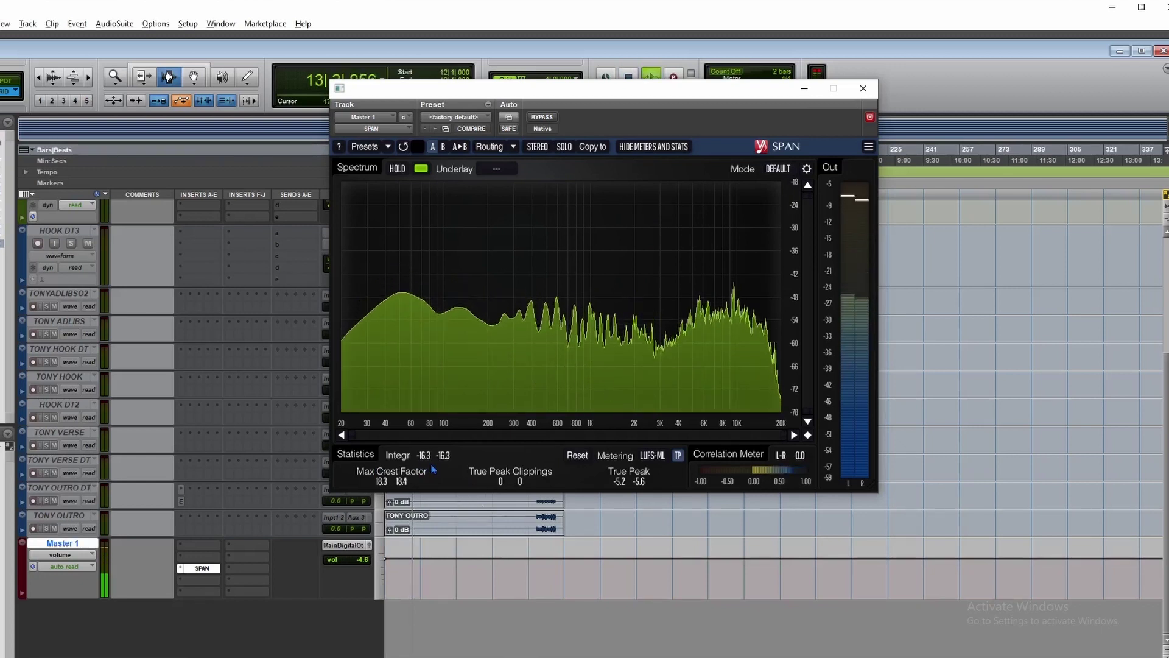
{"action": "left_click", "coordinate": [201, 543]}
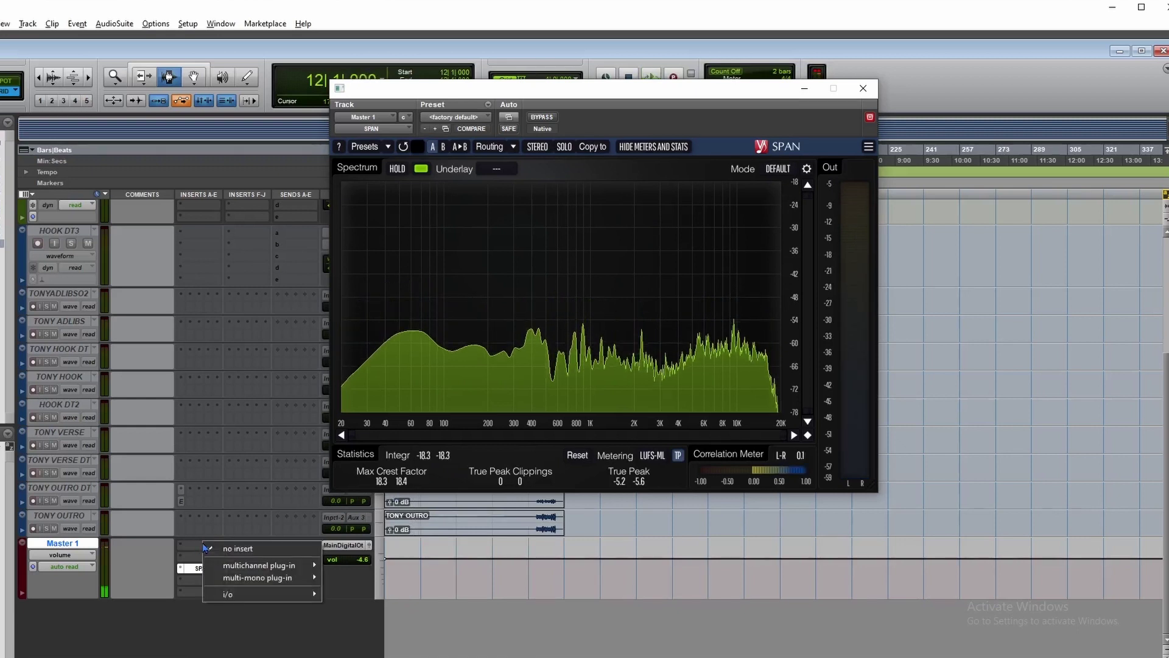
{"action": "left_click", "coordinate": [421, 517]}
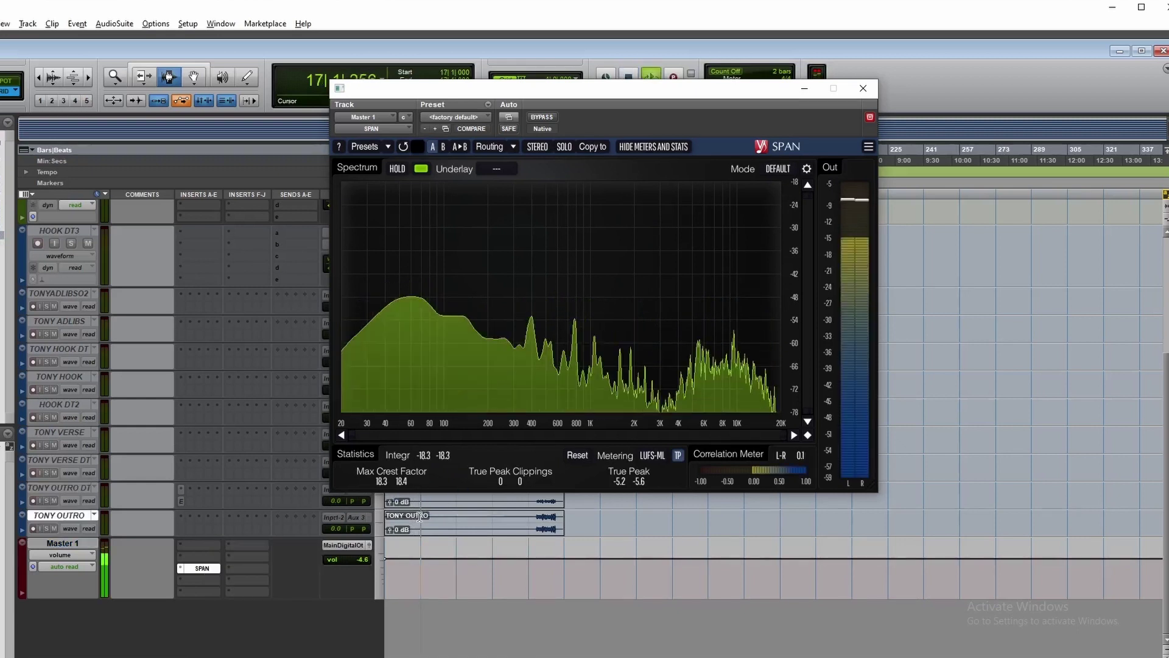
{"action": "key", "text": "space"}
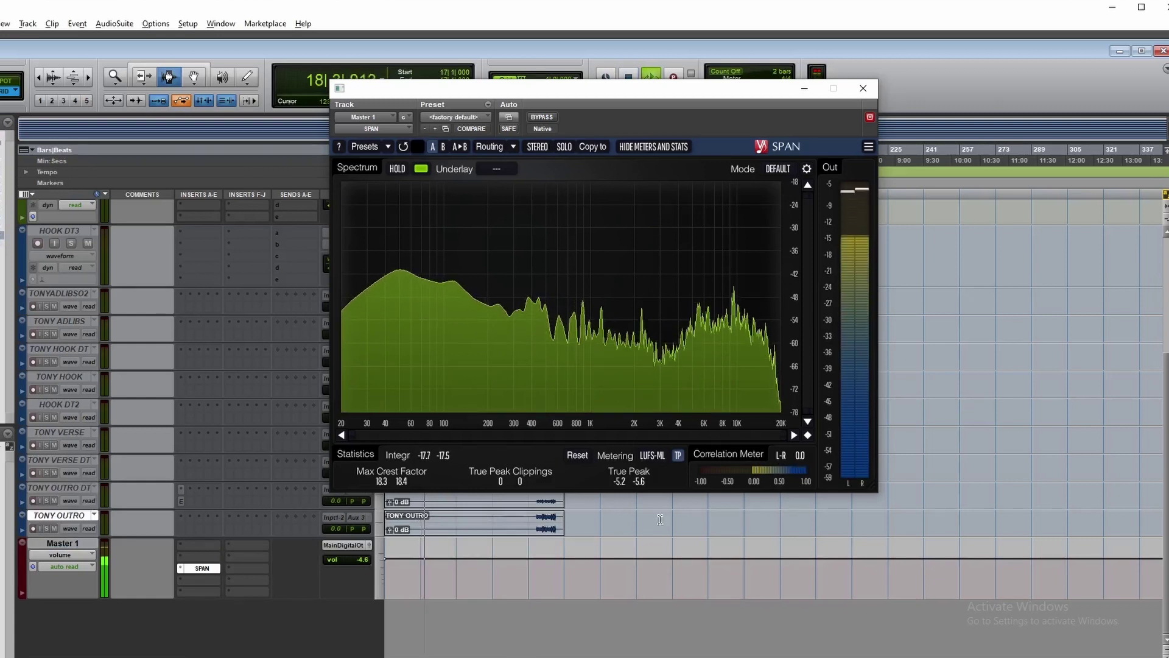
{"action": "key", "text": "space"}
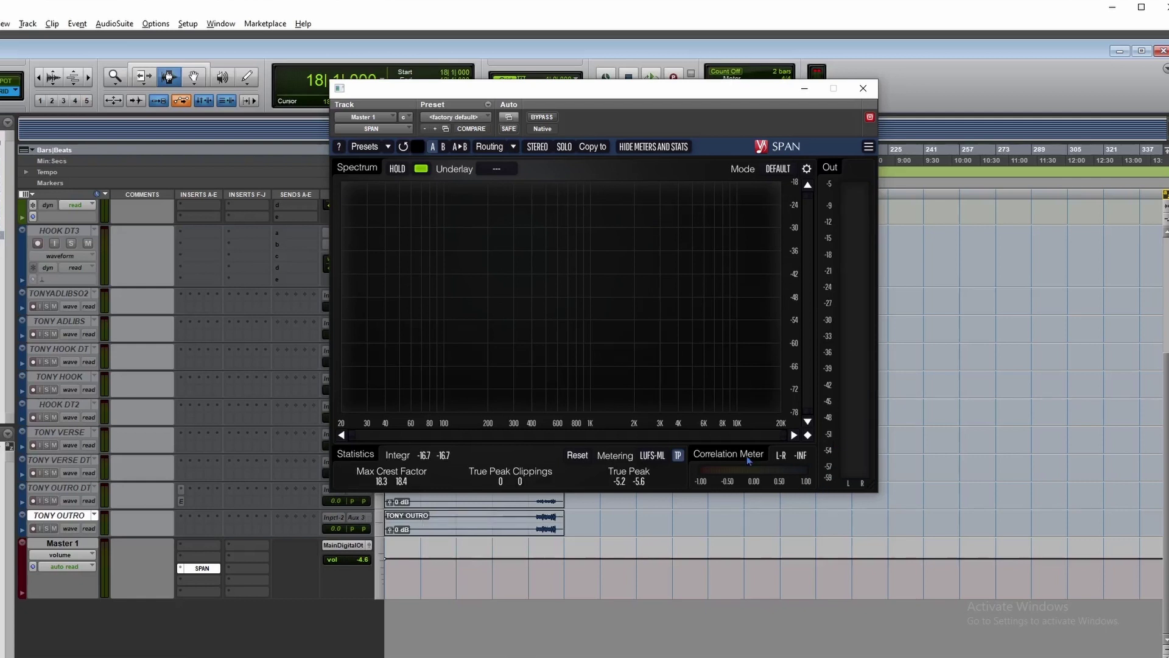
{"action": "key", "text": "space"}
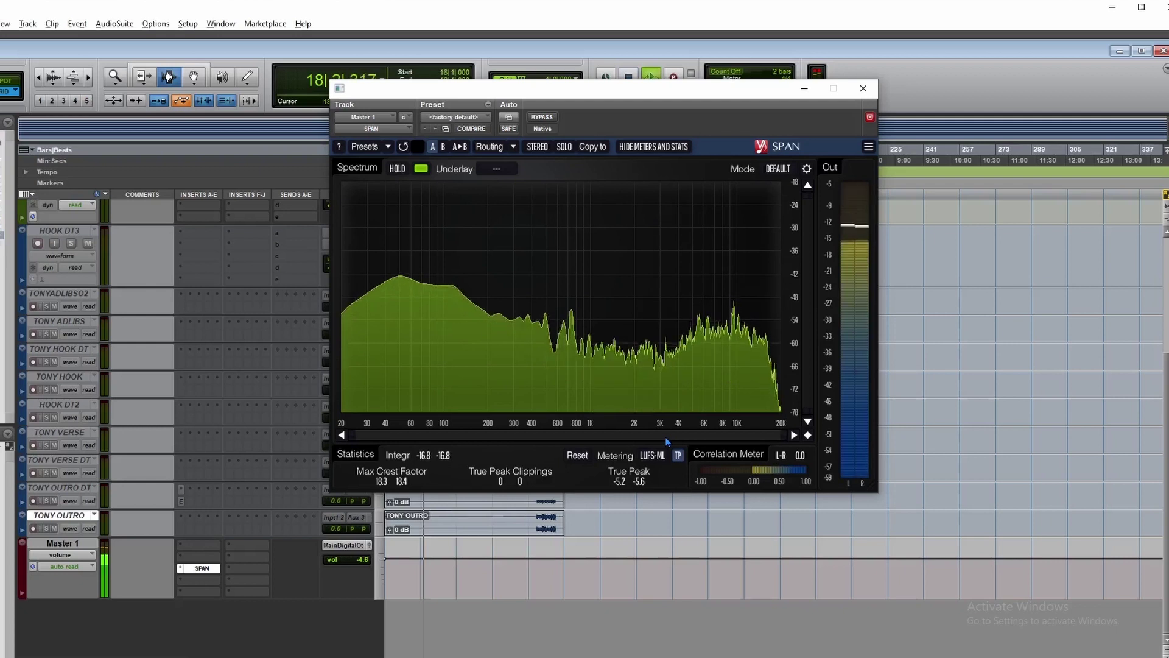
{"action": "key", "text": "space"}
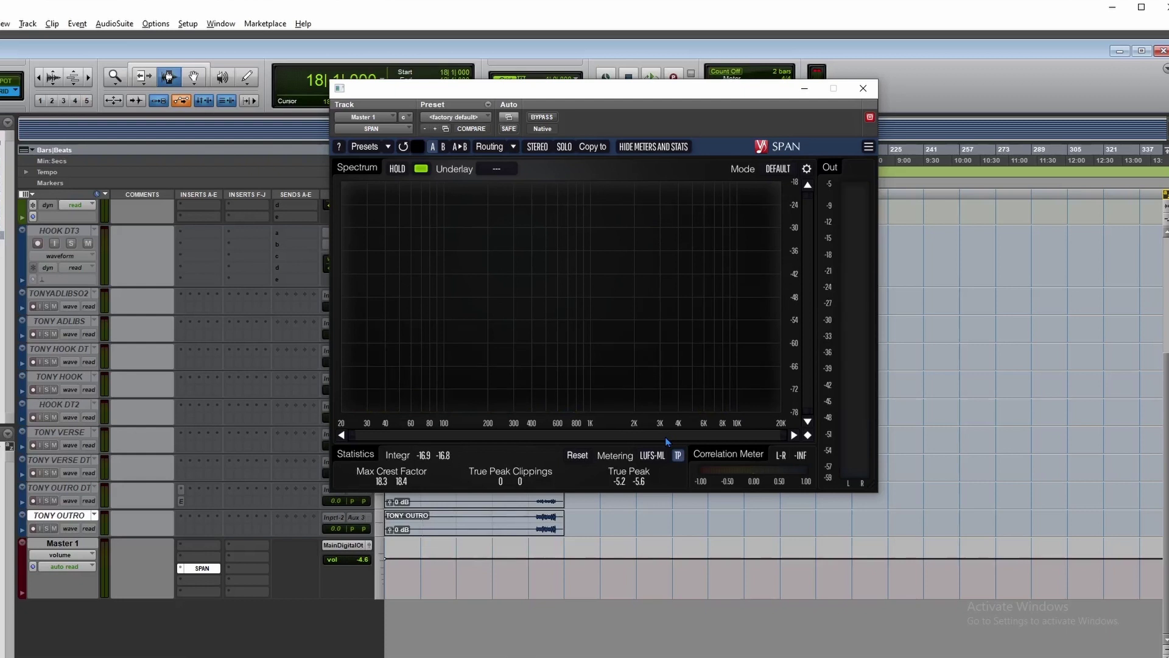
Open the Spectrum Mode Editor, review the spectrum types while keeping RT AVG, and play the song.
{"action": "left_click", "coordinate": [807, 170]}
{"action": "left_click_drag", "start_coordinate": [911, 77], "coordinate": [827, 74]}
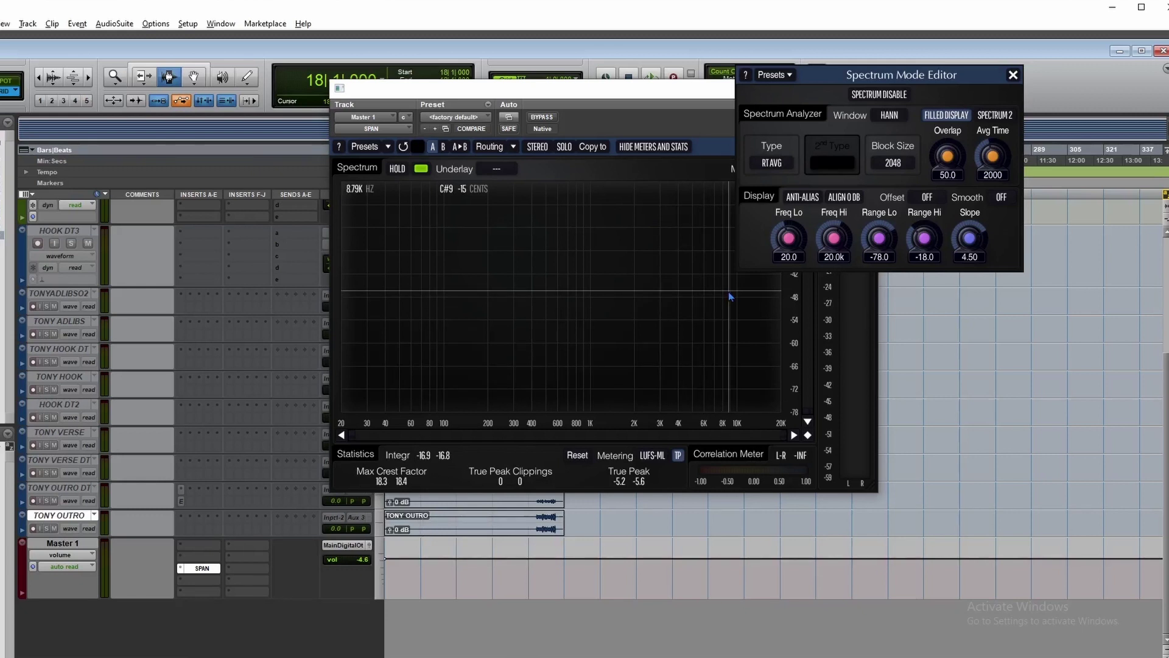
{"action": "left_click", "coordinate": [773, 163]}
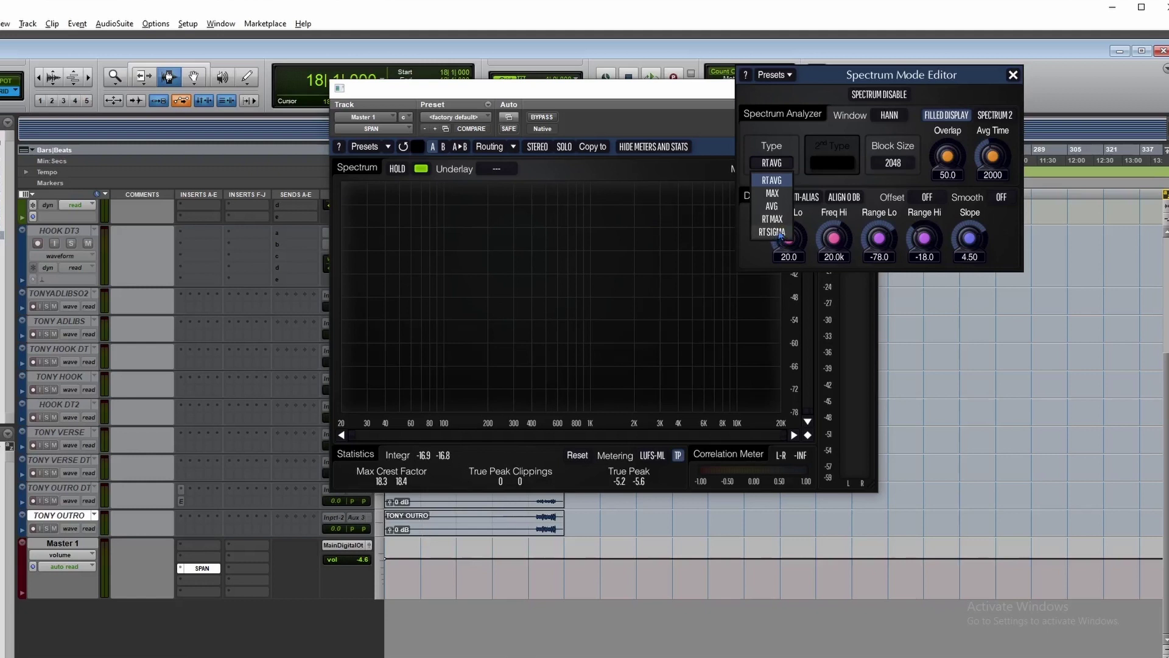
{"action": "left_click", "coordinate": [810, 181]}
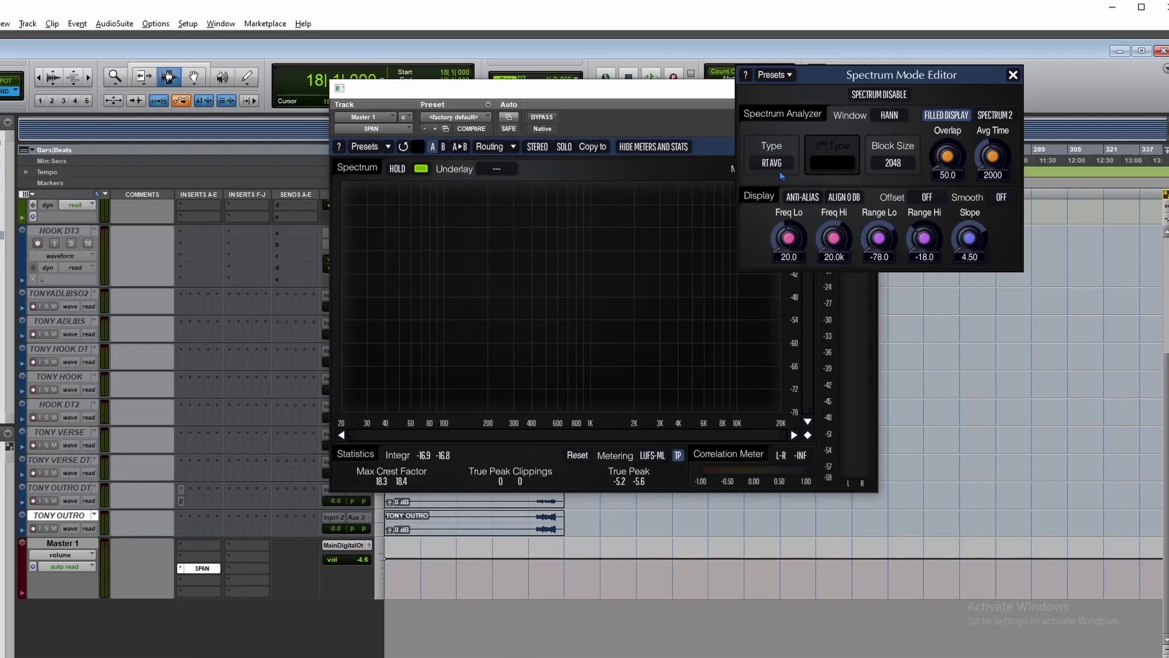
{"action": "key", "text": "space"}
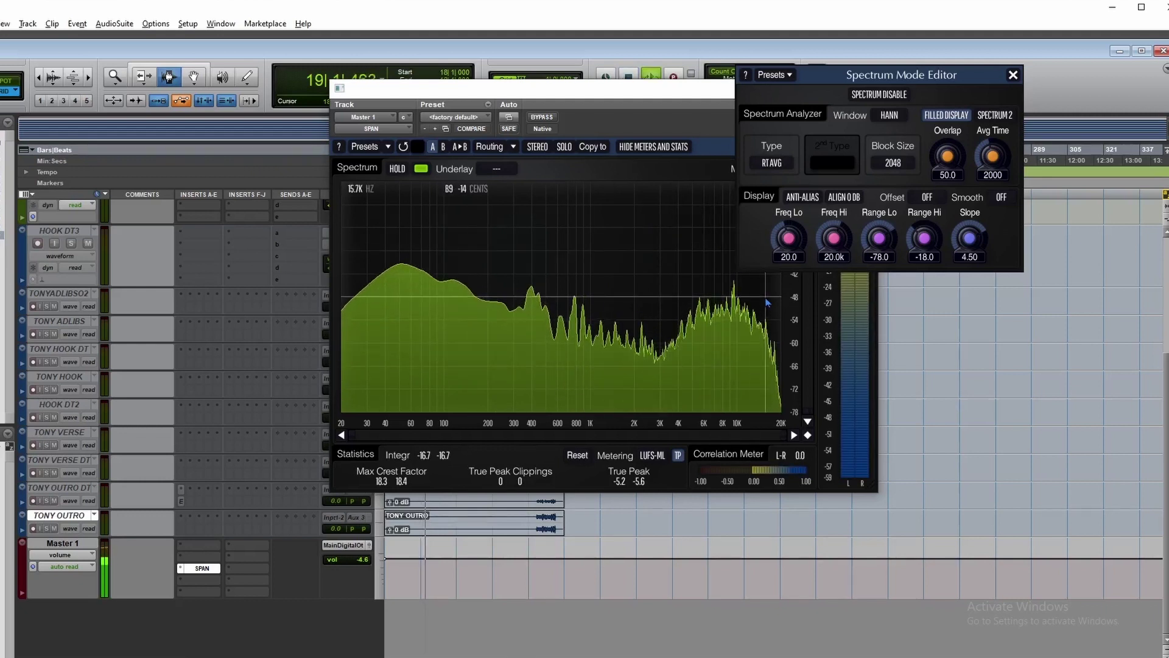
Set the spectrum type to MAX and play the song.
{"action": "left_click", "coordinate": [783, 164]}
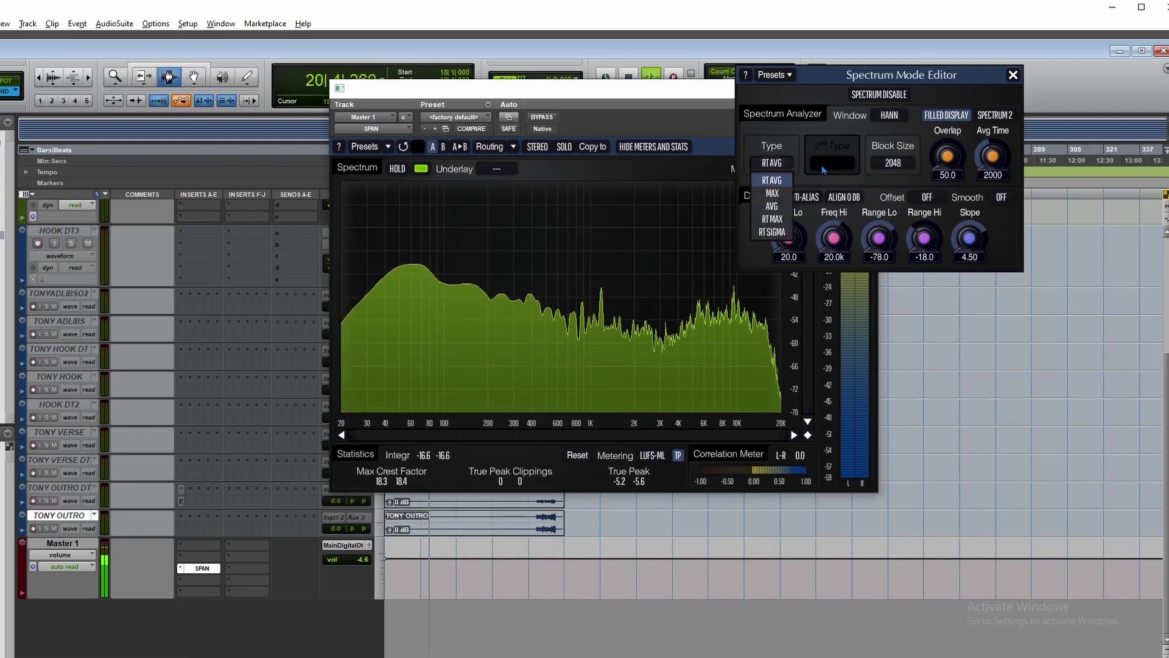
{"action": "key", "text": "space"}
{"action": "left_click", "coordinate": [772, 162]}
{"action": "left_click", "coordinate": [772, 193]}
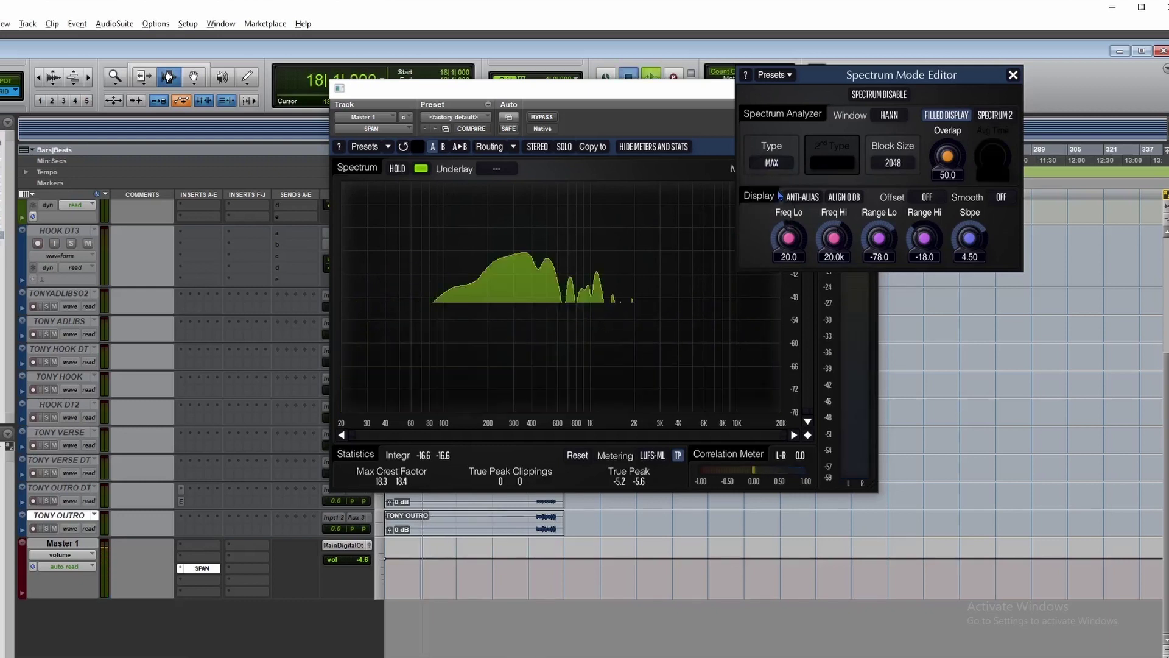
{"action": "key", "text": "space"}
Place the SPAN window and the Spectrum Mode Editor side by side so the full spectrum is uncovered.
{"action": "left_click_drag", "start_coordinate": [805, 63], "coordinate": [950, 51]}
{"action": "left_click_drag", "start_coordinate": [690, 100], "coordinate": [414, 47]}
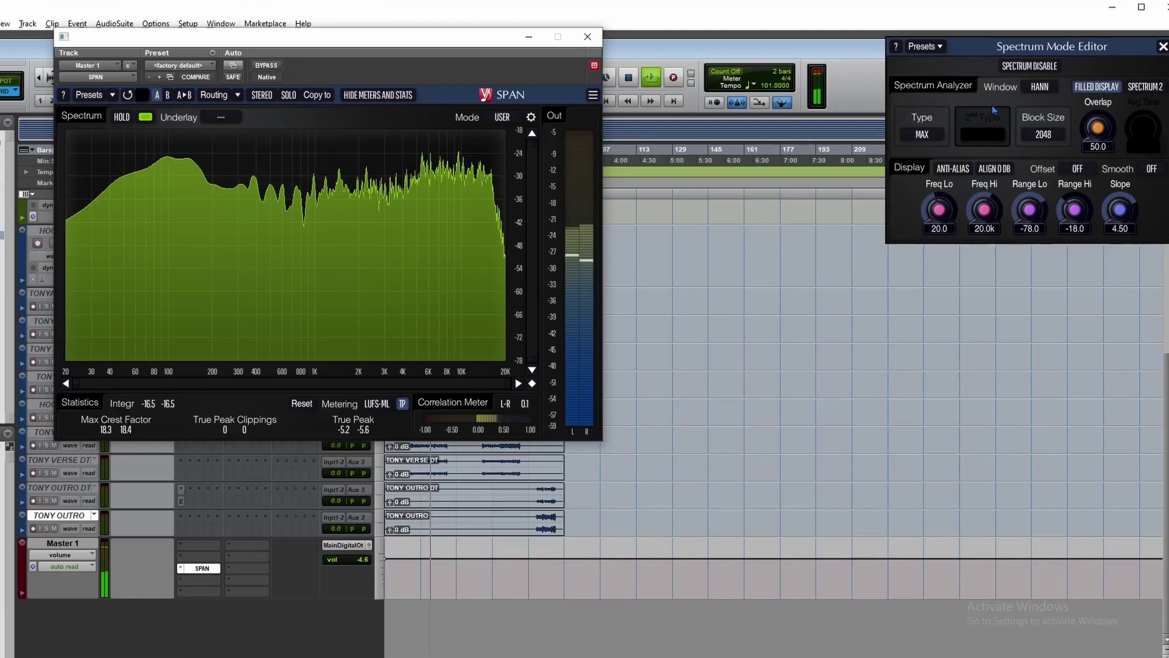
{"action": "left_click_drag", "start_coordinate": [999, 43], "coordinate": [689, 40]}
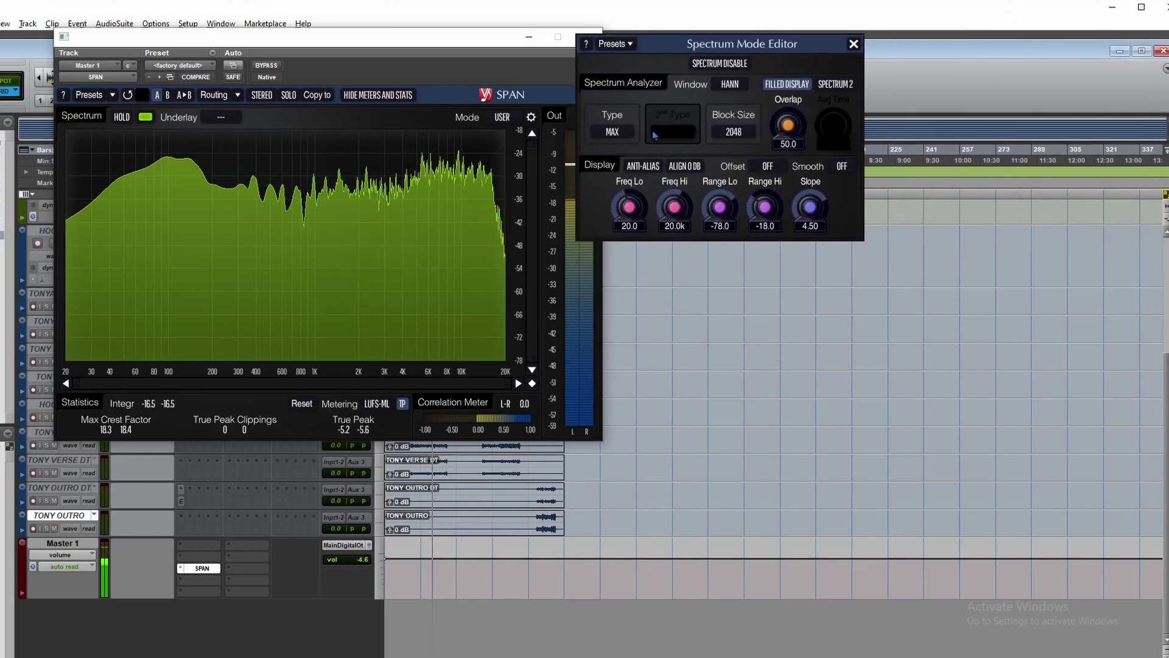
Set the spectrum type to AVG while the song plays.
{"action": "left_click", "coordinate": [613, 131]}
{"action": "left_click", "coordinate": [613, 176]}
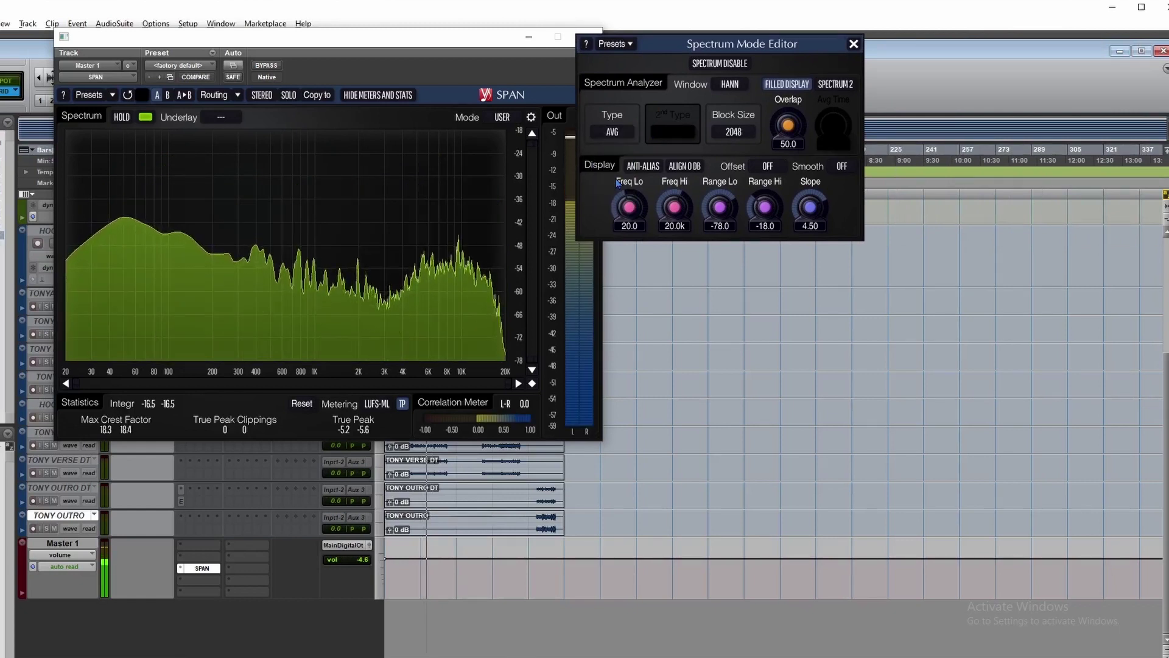
{"action": "left_click", "coordinate": [614, 132]}
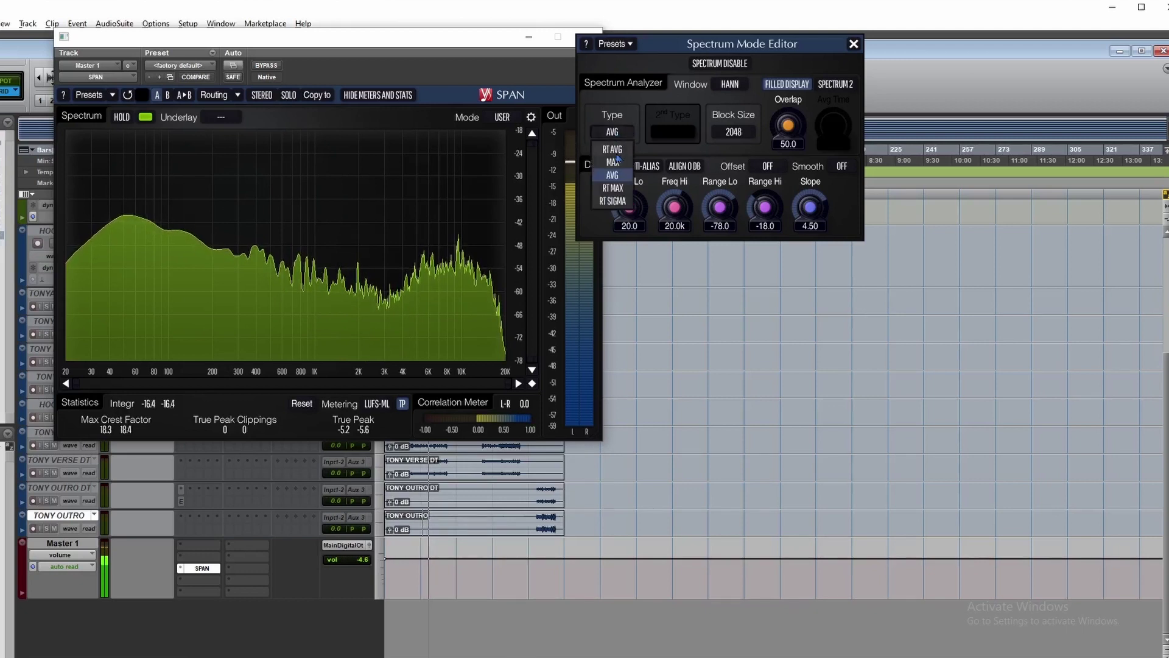
{"action": "left_click", "coordinate": [632, 208]}
Compare the RT MAX and RT SIGMA spectrum types during playback, ending on RT SIGMA.
{"action": "left_click", "coordinate": [614, 133]}
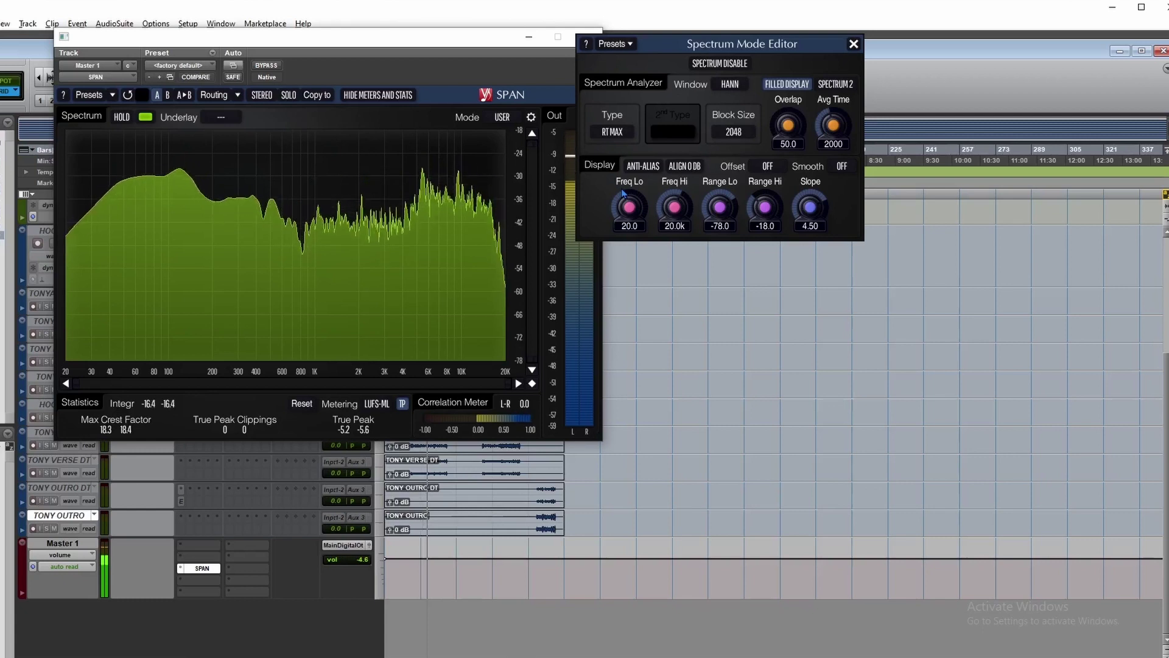
{"action": "left_click", "coordinate": [621, 188]}
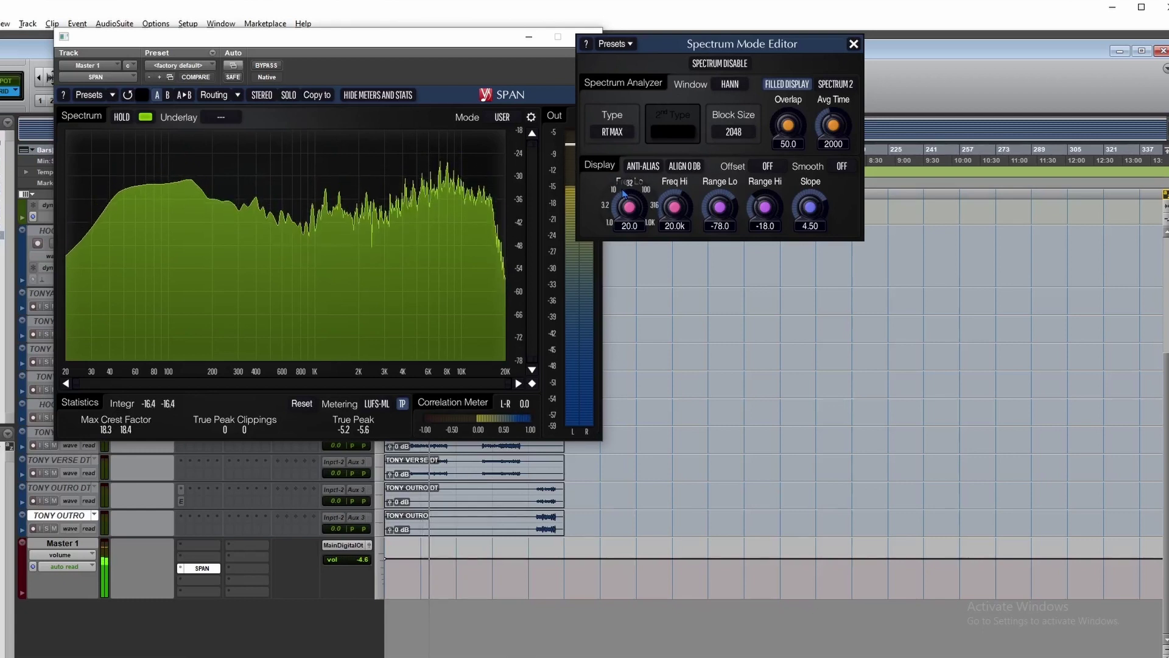
{"action": "left_click", "coordinate": [614, 133]}
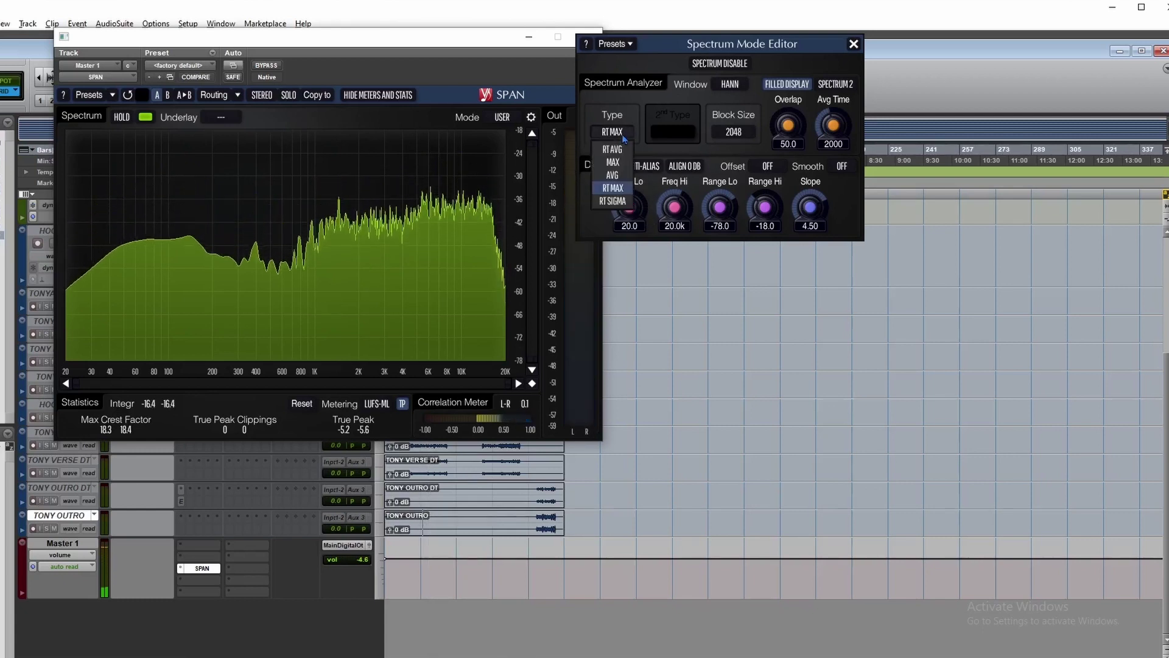
{"action": "left_click", "coordinate": [621, 202]}
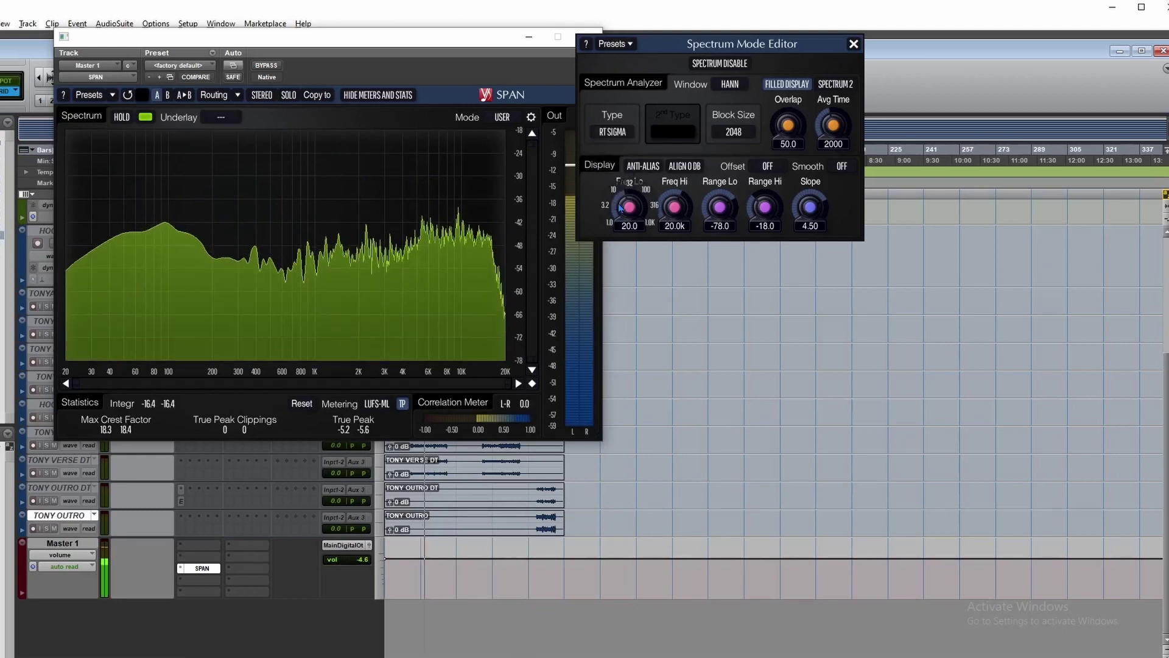
Set the spectrum type to RT AVG and the block size to 64, and play the song while reviewing the block size choices.
{"action": "left_click", "coordinate": [623, 132]}
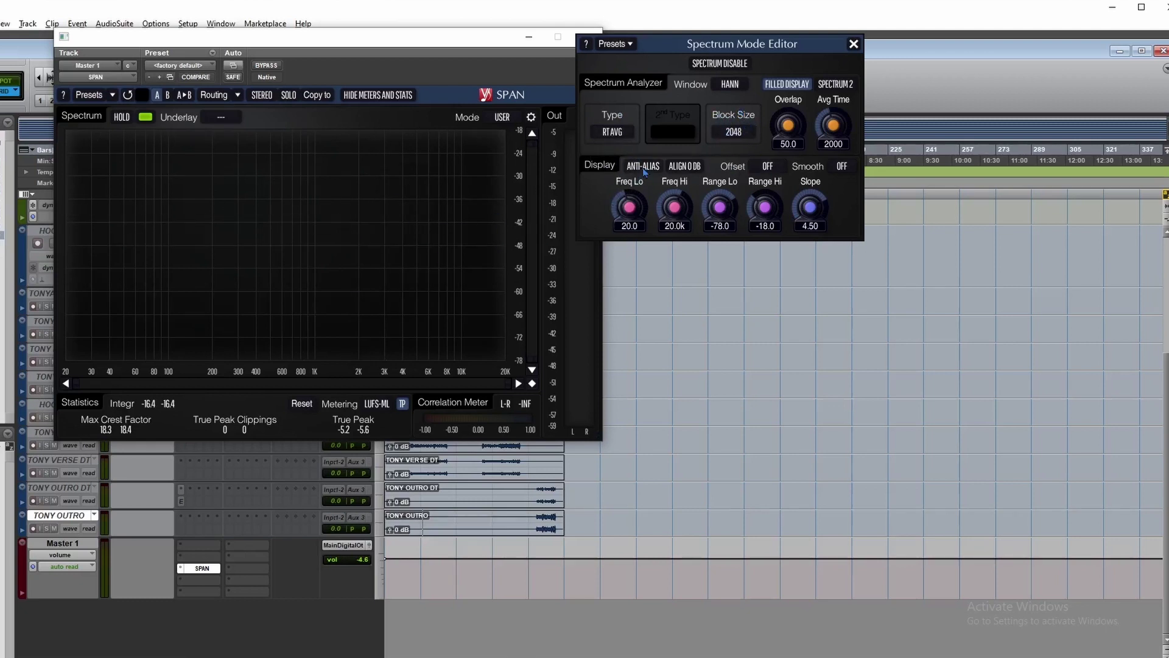
{"action": "left_click", "coordinate": [737, 135]}
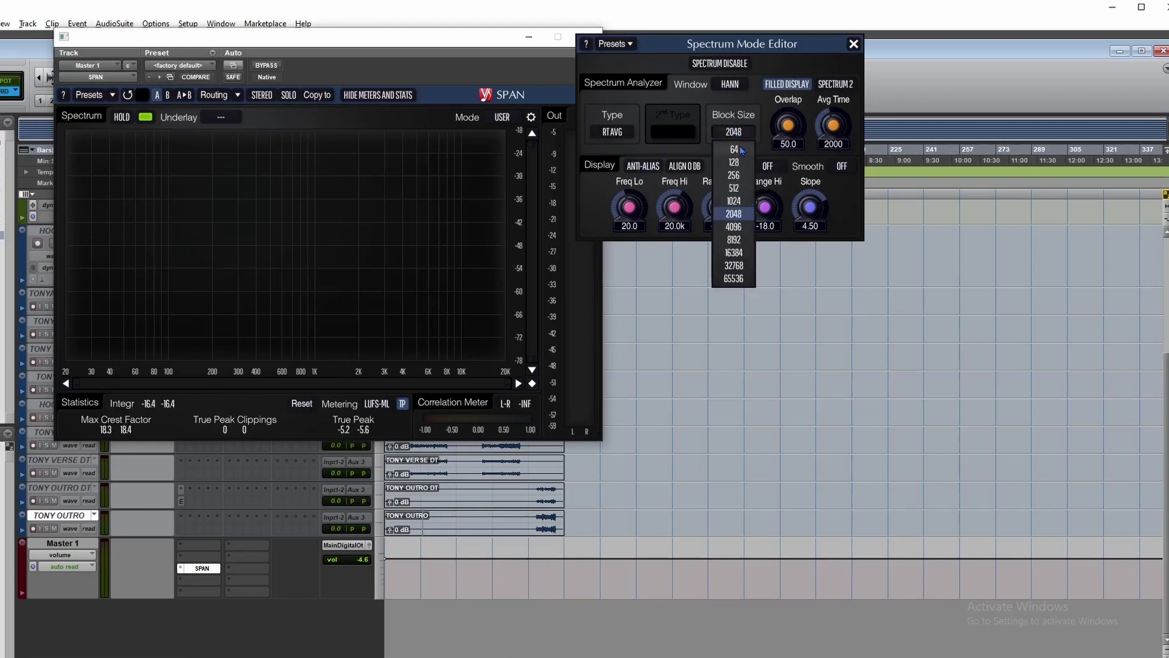
{"action": "left_click", "coordinate": [735, 150]}
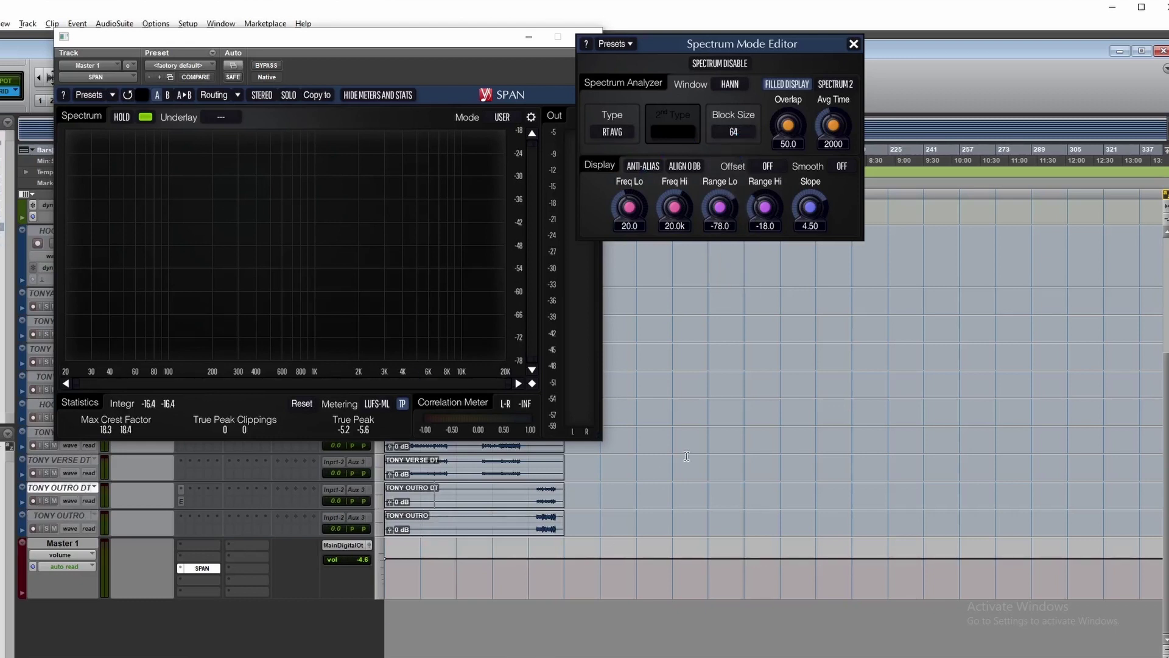
{"action": "key", "text": "space"}
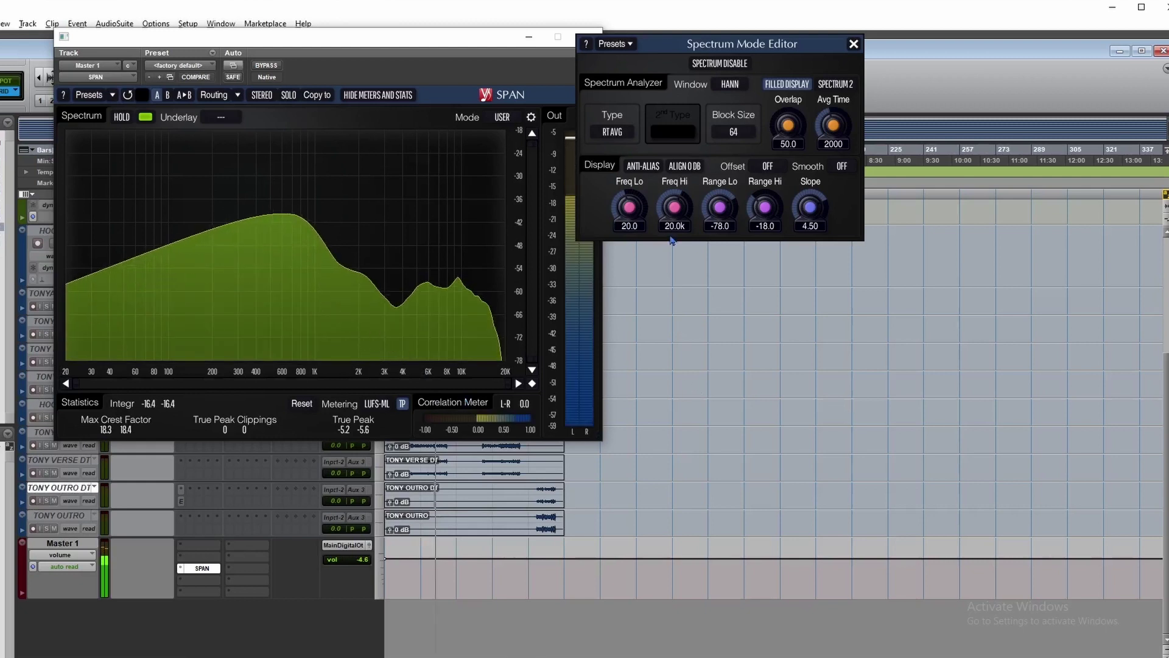
{"action": "left_click", "coordinate": [736, 134]}
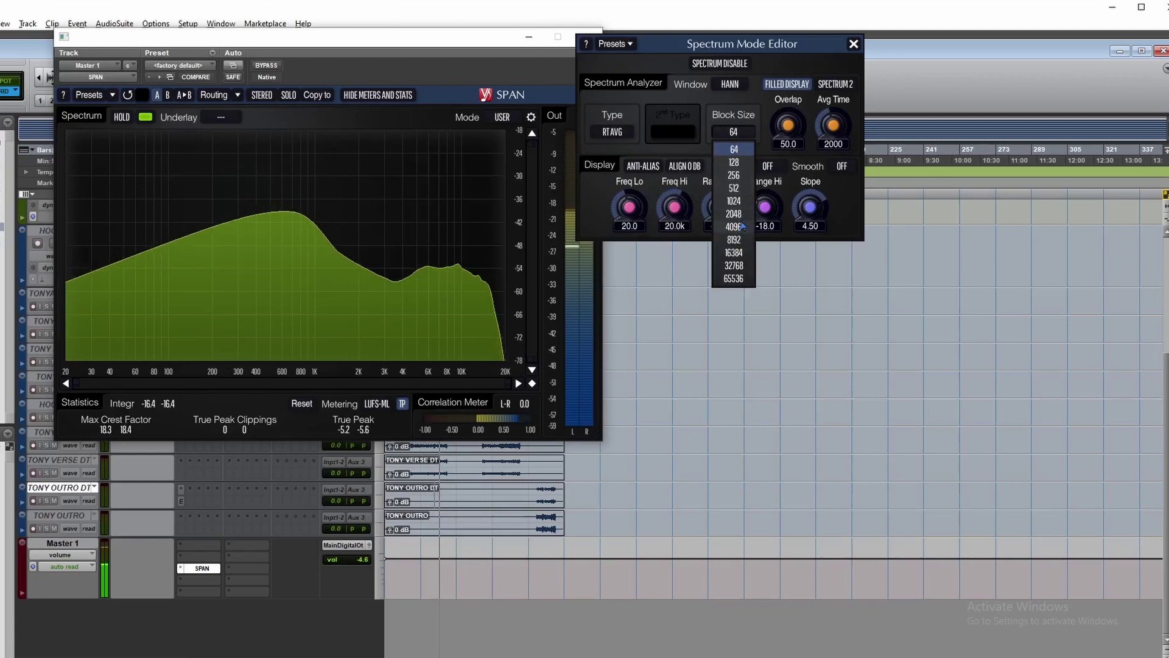
{"action": "left_click", "coordinate": [698, 397]}
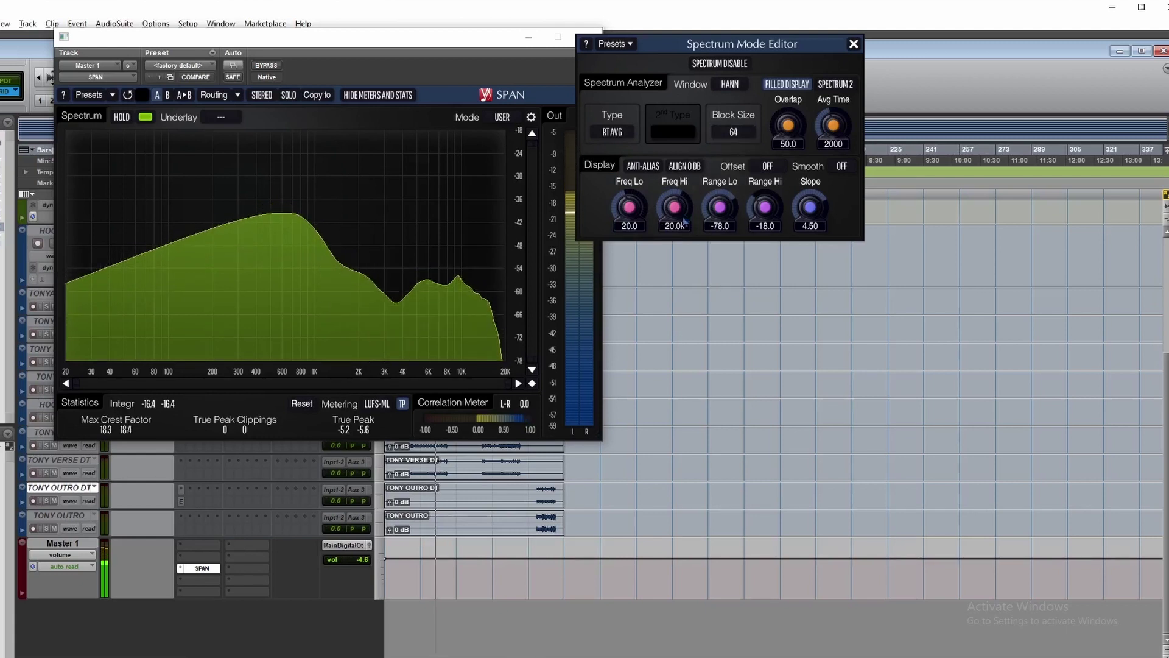
Compare the block sizes 2048, 4096 and 8192 during playback, ending on 8192.
{"action": "left_click", "coordinate": [734, 132]}
{"action": "left_click", "coordinate": [734, 214]}
{"action": "left_click", "coordinate": [733, 131]}
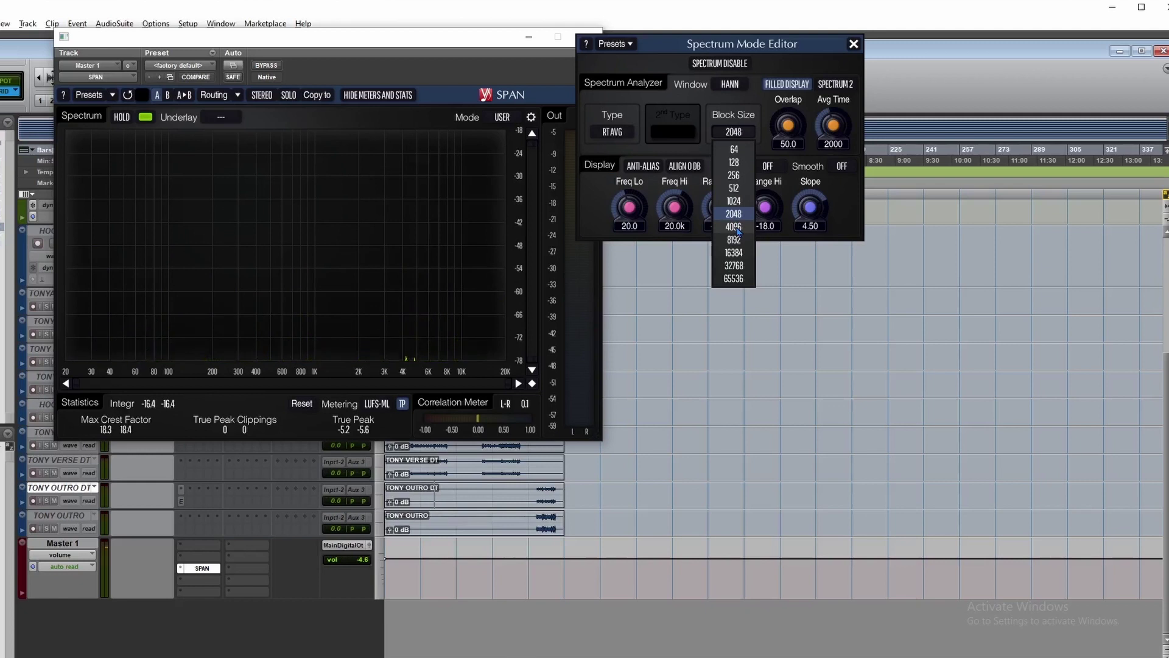
{"action": "left_click", "coordinate": [734, 226]}
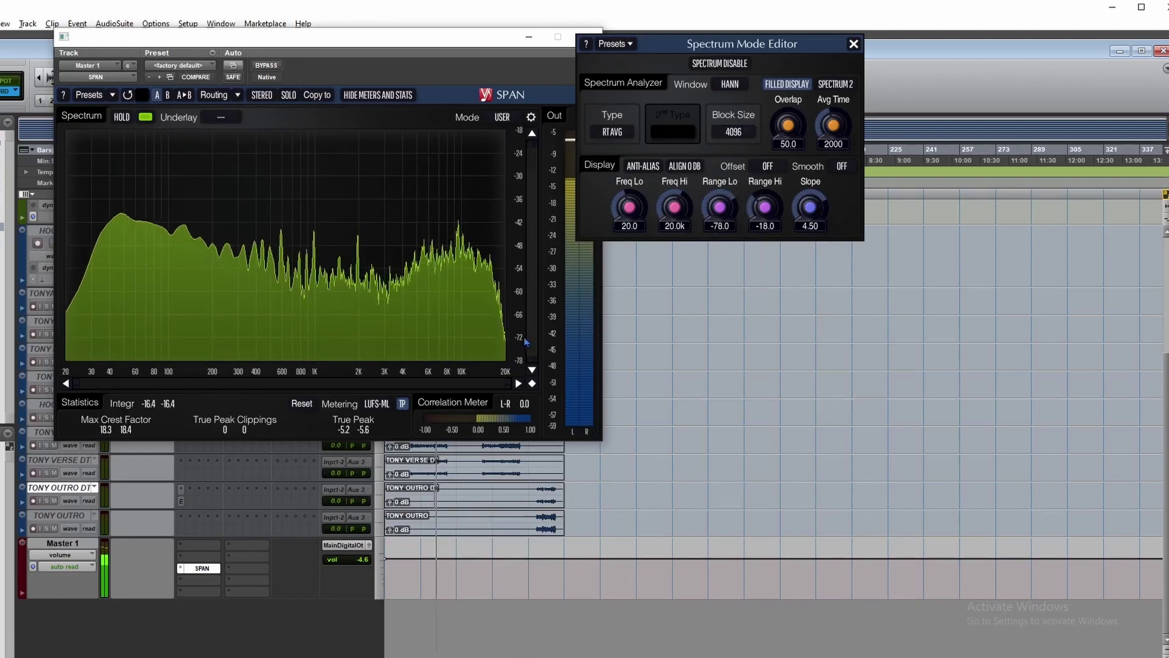
{"action": "left_click", "coordinate": [734, 132]}
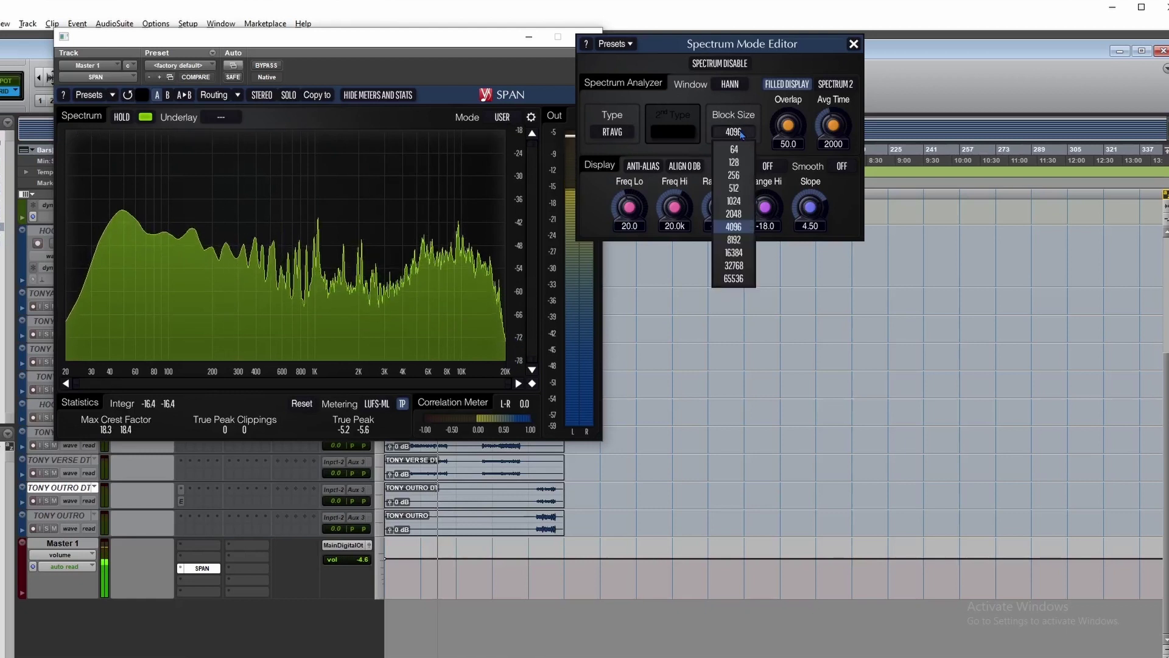
{"action": "left_click", "coordinate": [739, 240]}
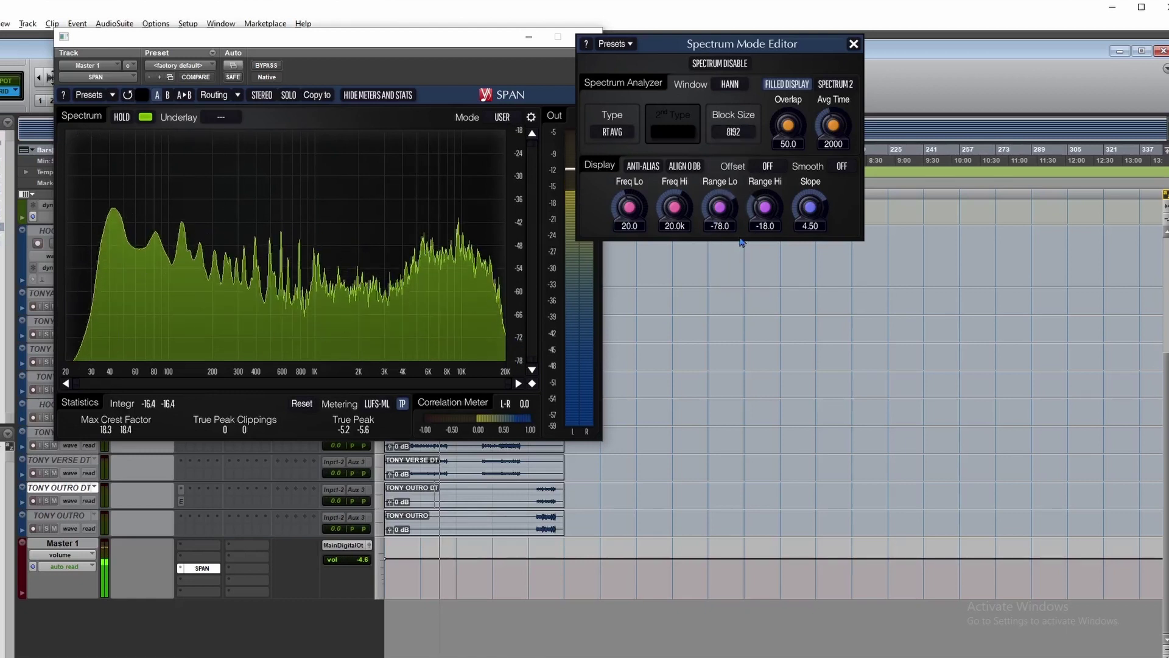
Set the displayed frequency range to 10 Hz for Freq Lo and 22 kHz for Freq Hi.
{"action": "mouse_move", "coordinate": [742, 197]}
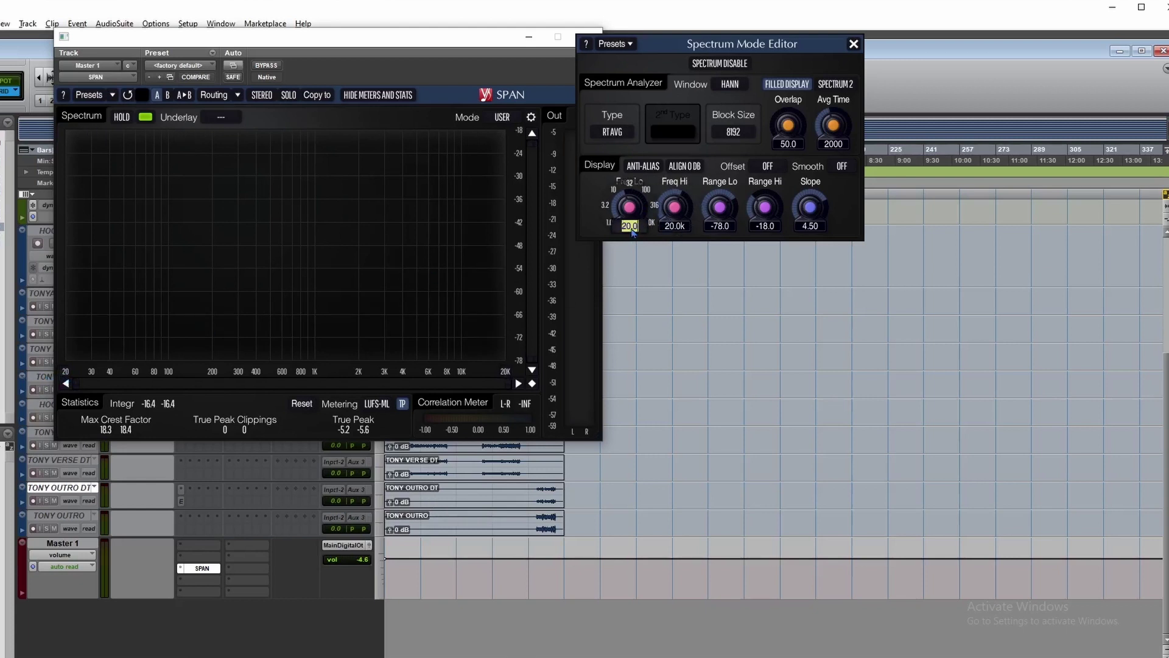
{"action": "type", "text": "0"}
{"action": "key", "text": "Return"}
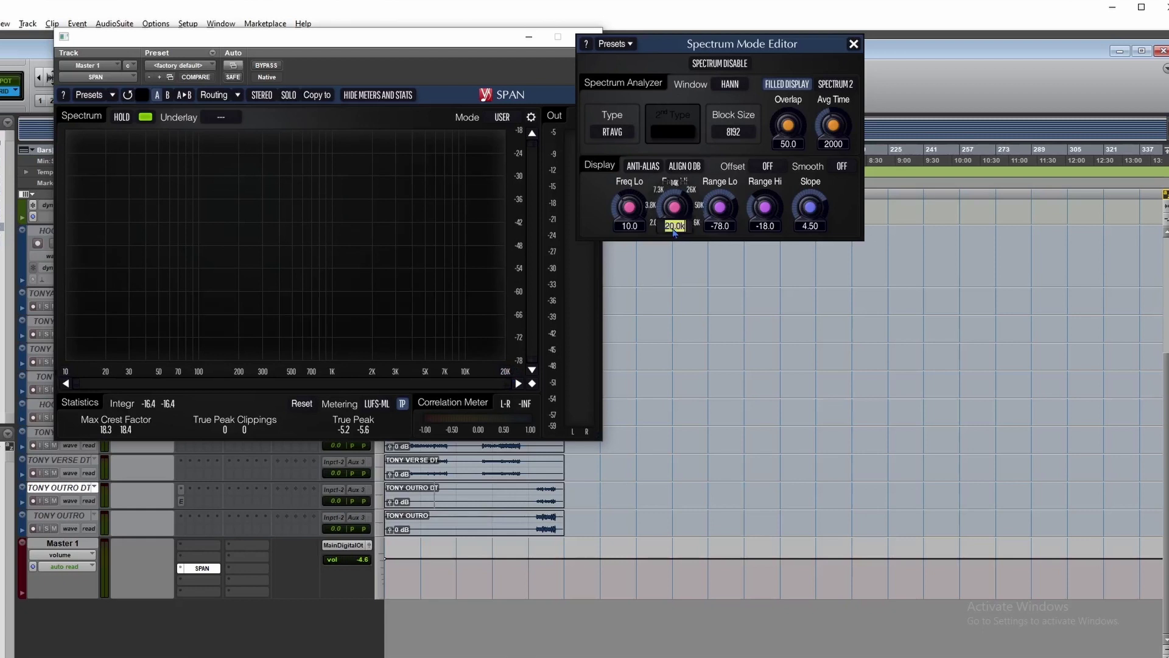
{"action": "key", "text": "Return"}
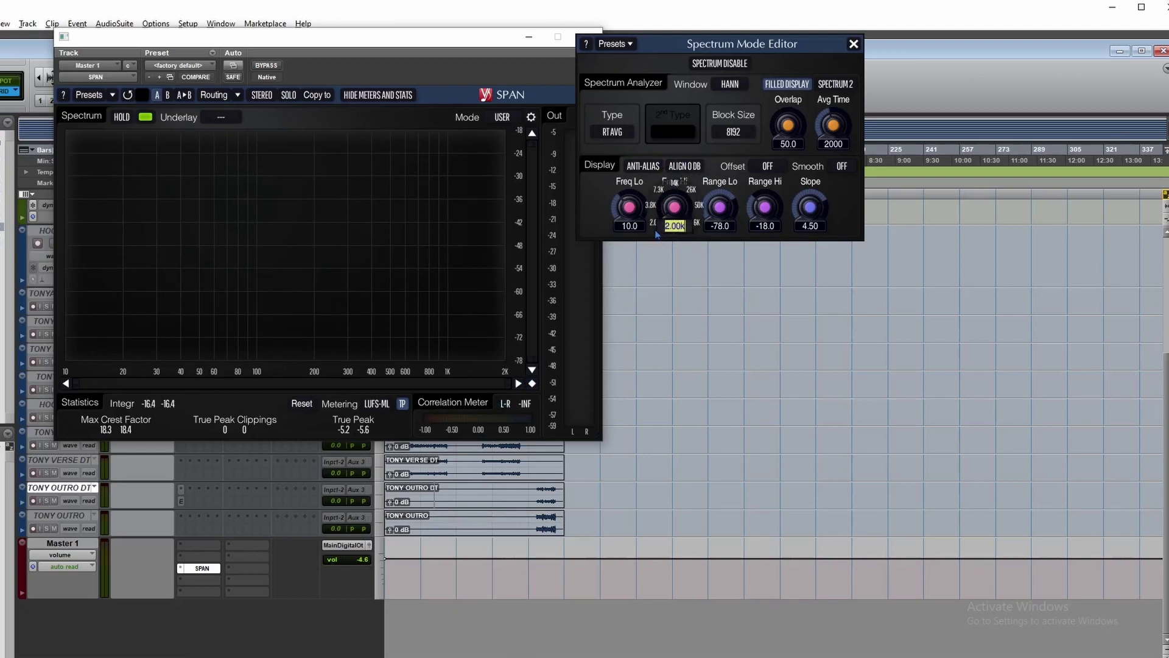
{"action": "type", "text": "0"}
{"action": "key", "text": "Return"}
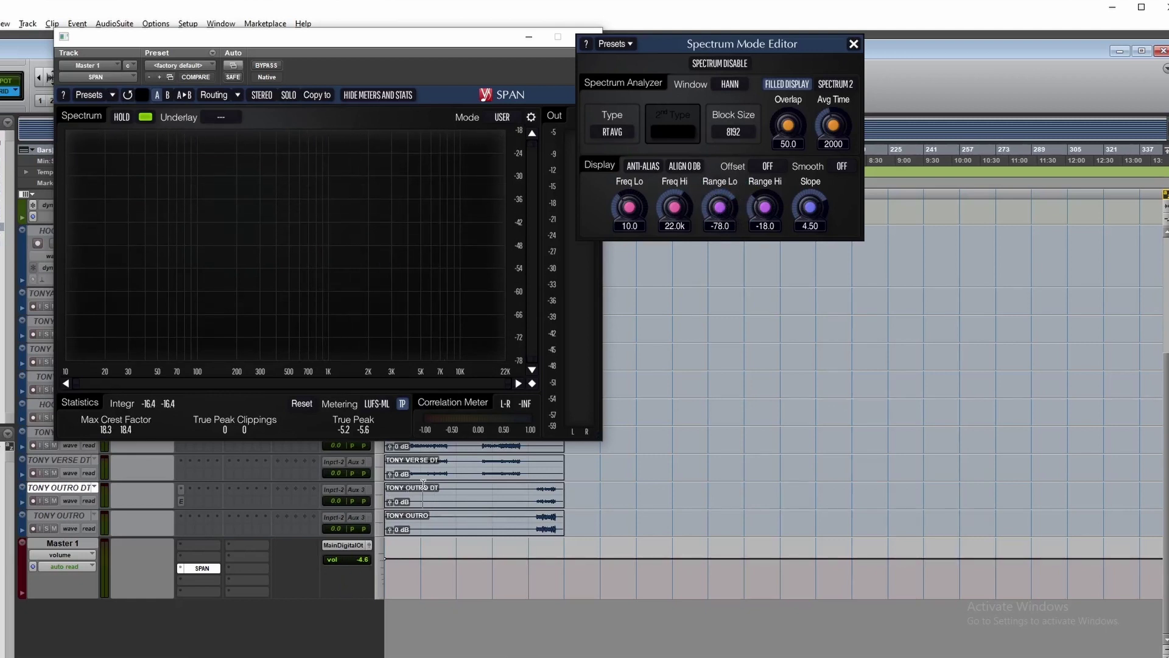
Play the song and lower the display's Range Lo to -87.5.
{"action": "key", "text": "space"}
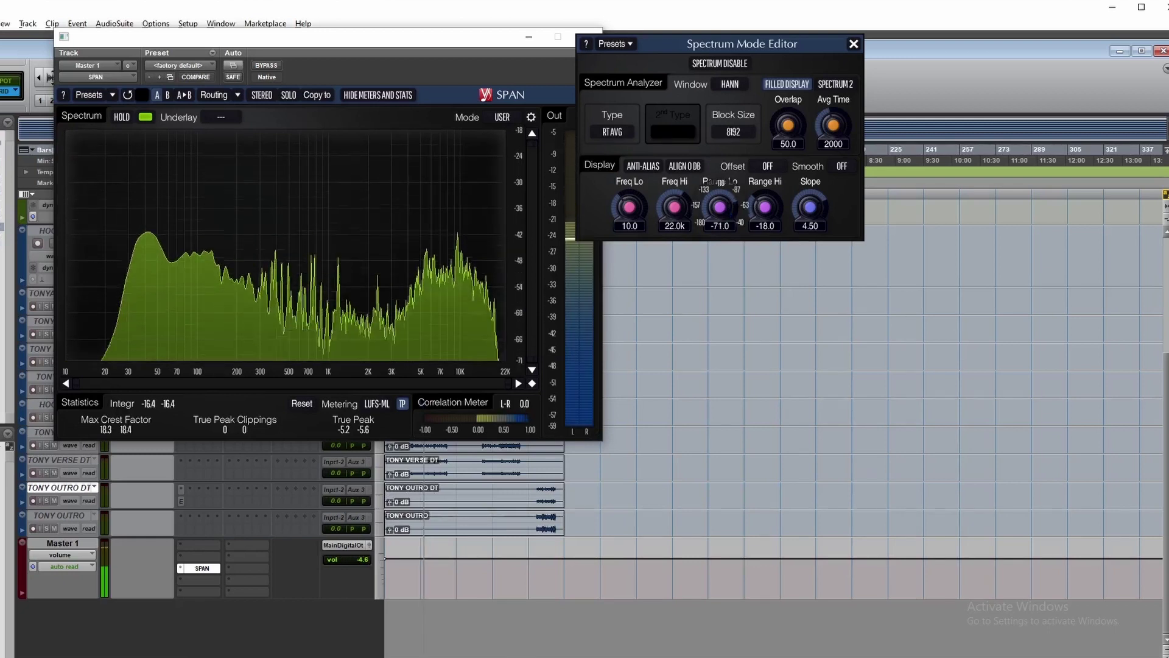
{"action": "left_click_drag", "start_coordinate": [719, 207], "coordinate": [719, 183]}
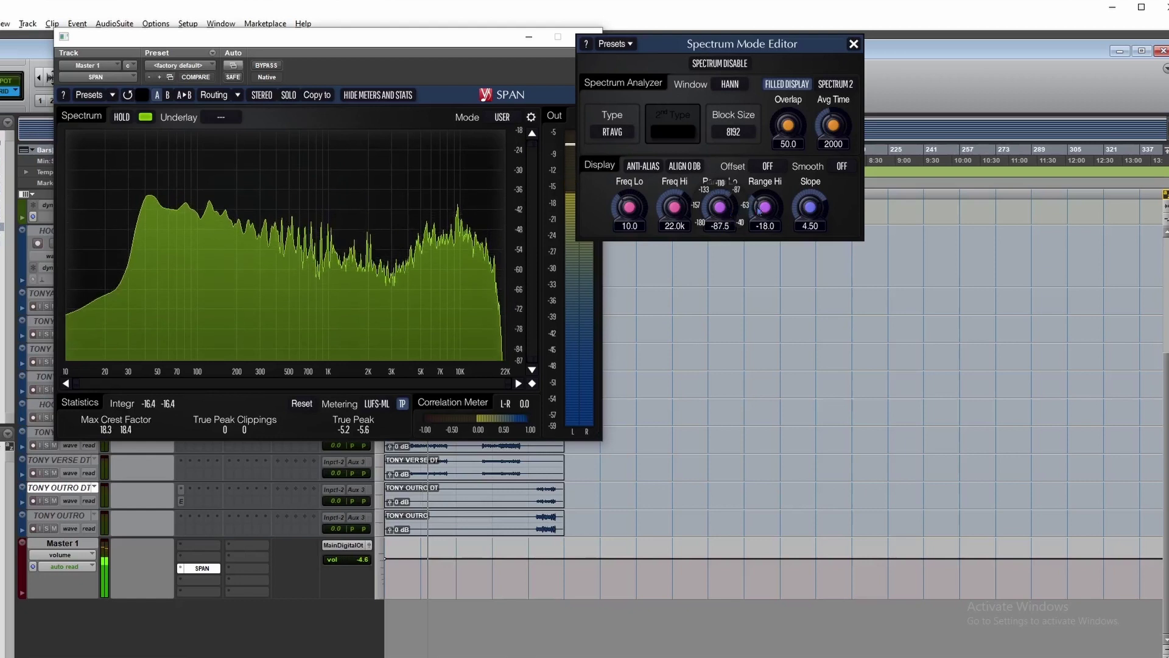
{"action": "mouse_move", "coordinate": [727, 208]}
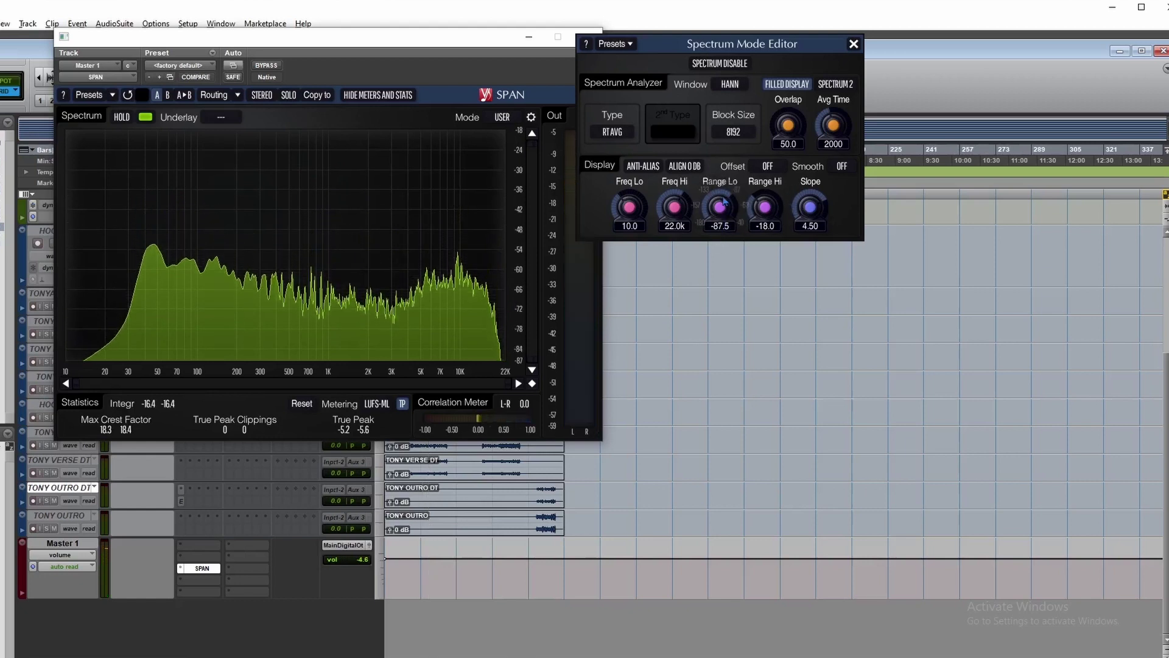
{"action": "mouse_move", "coordinate": [763, 196]}
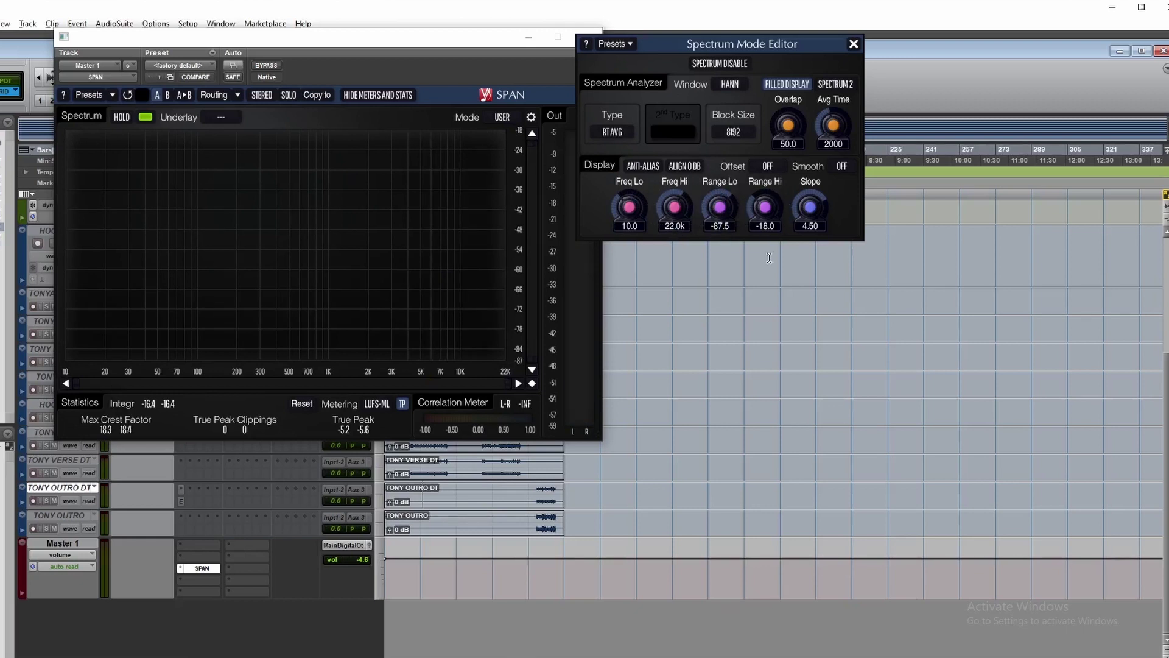
Play sections of the song to check the spectrum's tilt and reduce the display's Slope to 3.44.
{"action": "key", "text": "space"}
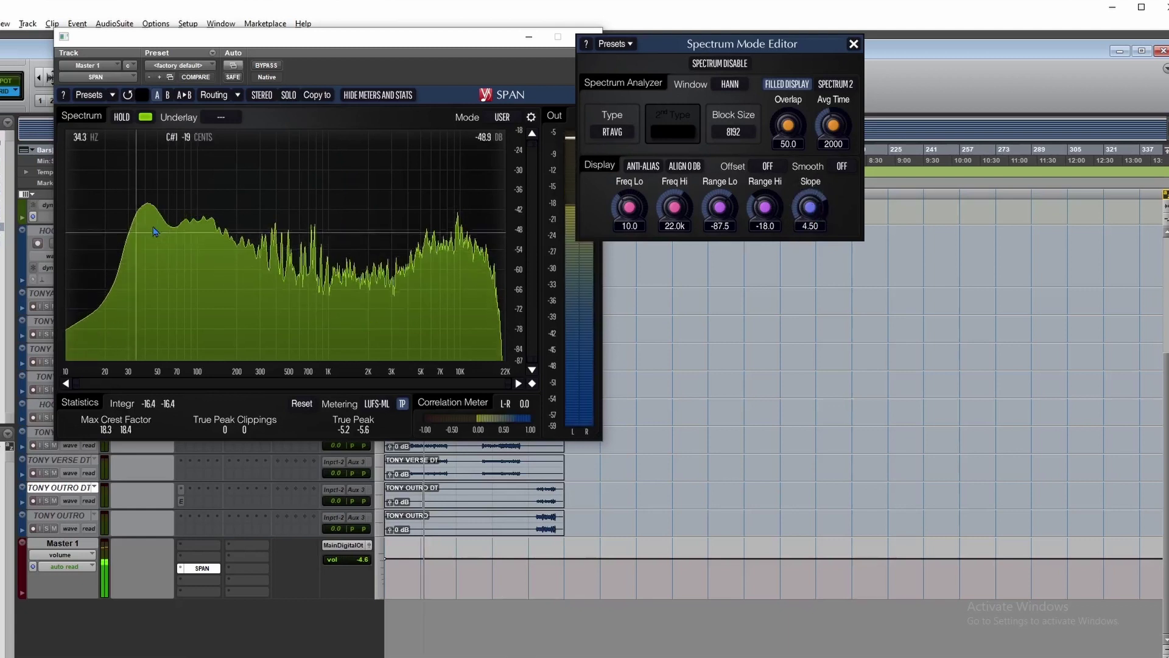
{"action": "key", "text": "space"}
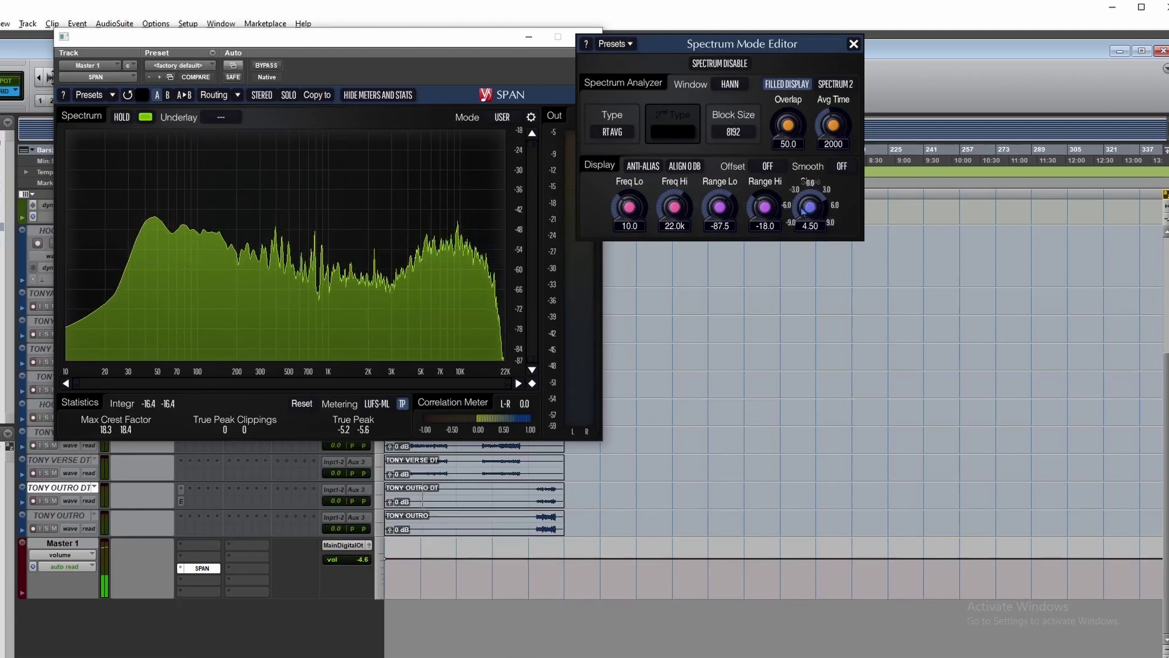
{"action": "key", "text": "space"}
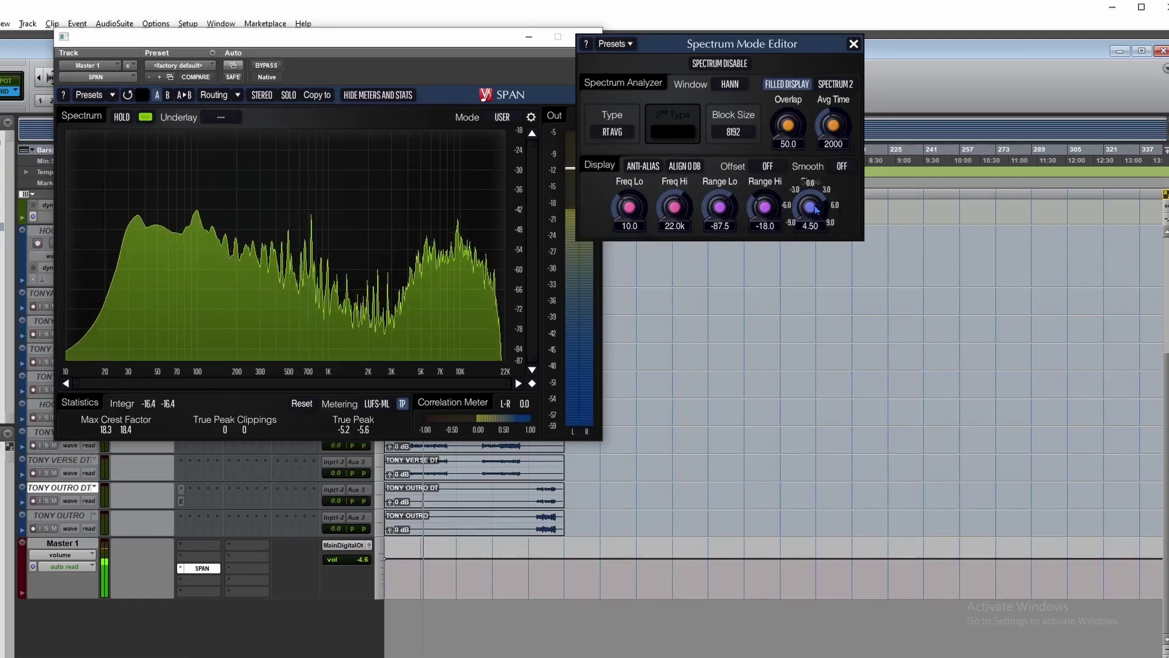
{"action": "key", "text": "space"}
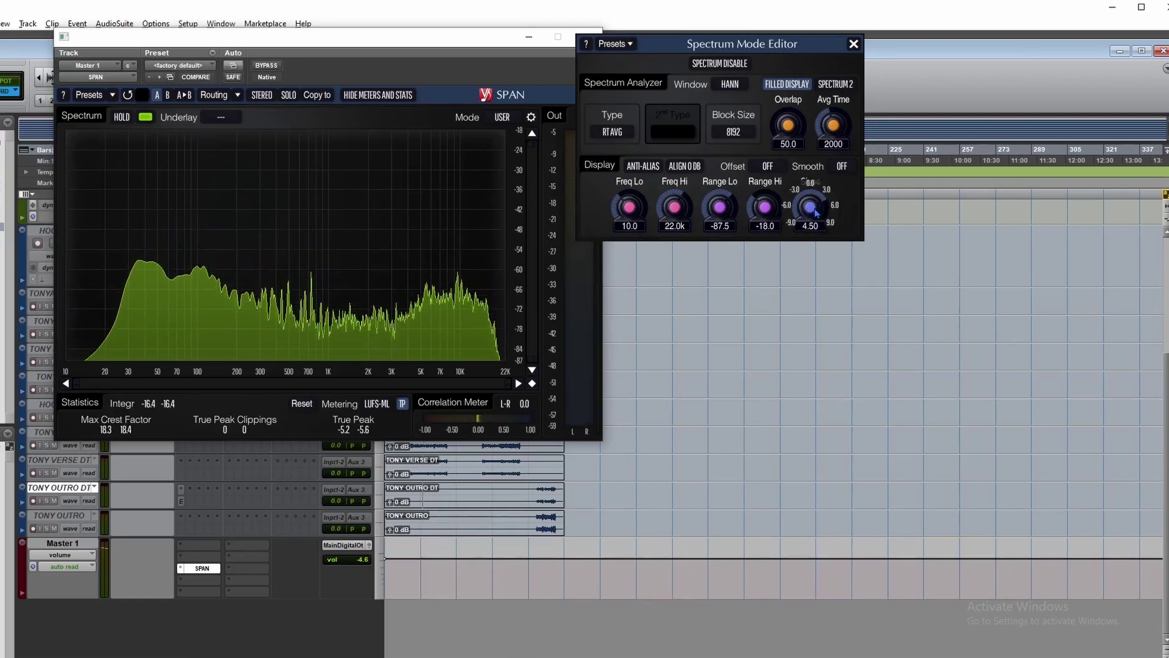
{"action": "key", "text": "space"}
{"action": "left_click_drag", "start_coordinate": [818, 211], "coordinate": [818, 234]}
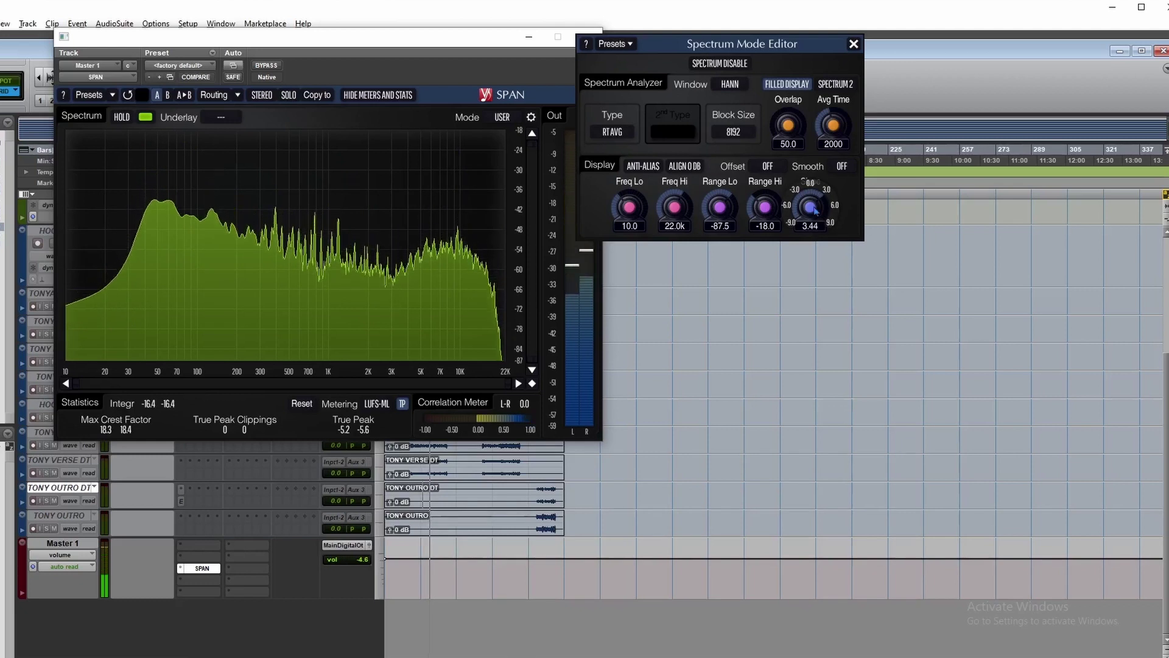
{"action": "key", "text": "space"}
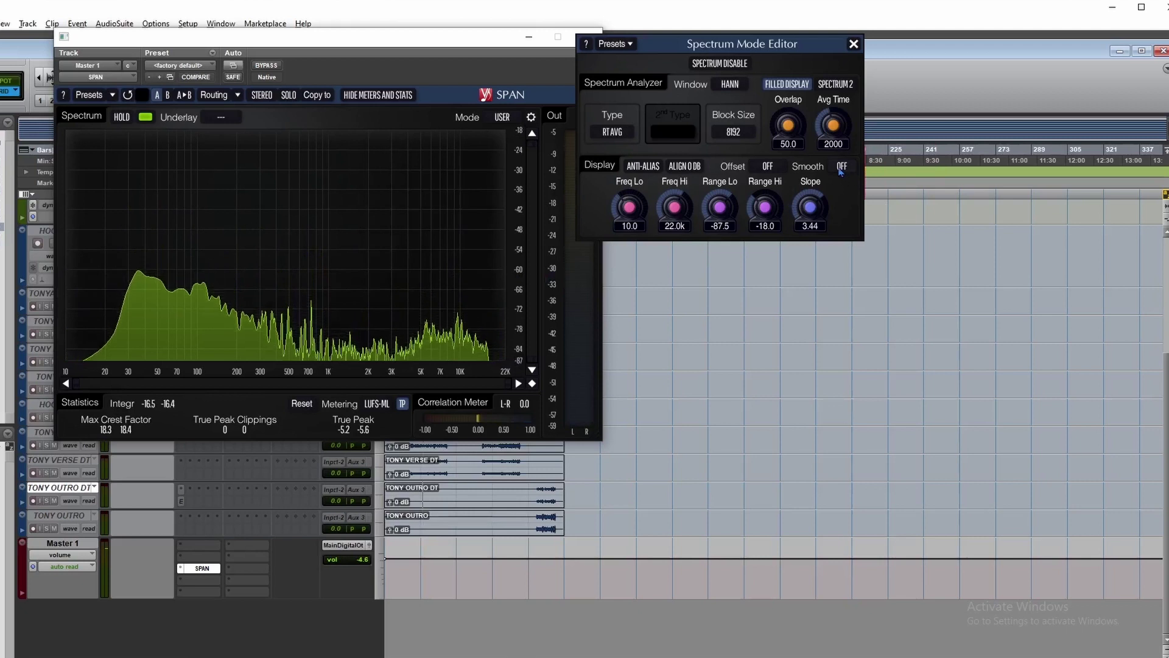
Compare the spectrum with smoothing off and at 1/6 OCT during playback, ending on 1/6 OCT, and toggle the filled display.
{"action": "left_click", "coordinate": [842, 166]}
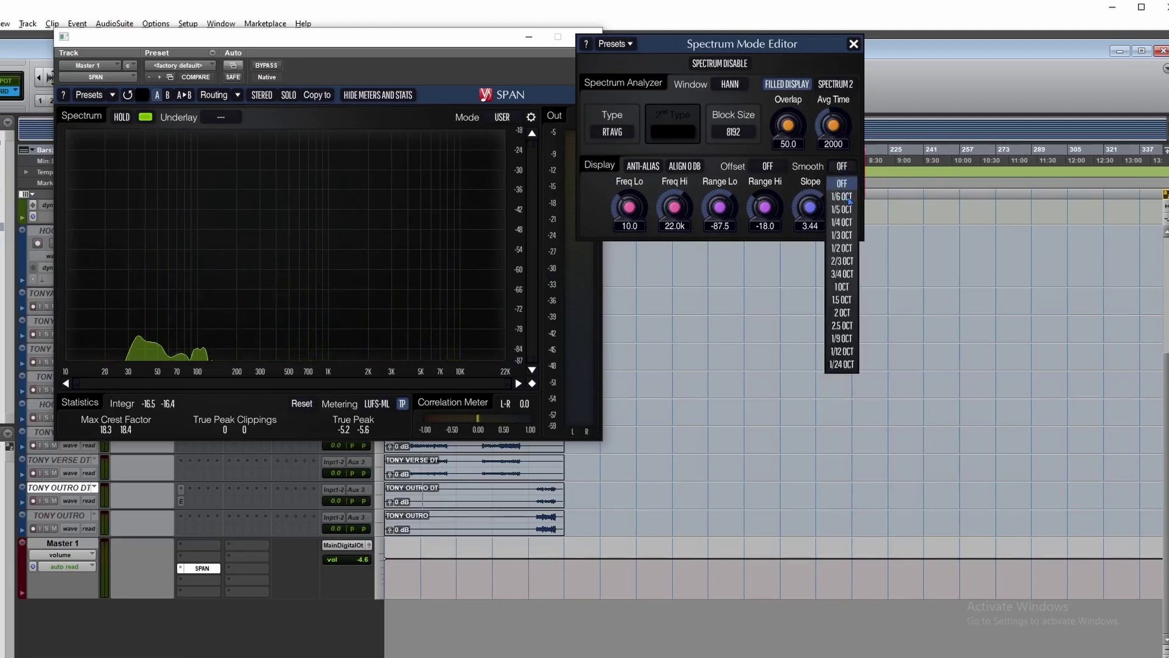
{"action": "left_click", "coordinate": [842, 197]}
{"action": "key", "text": "space"}
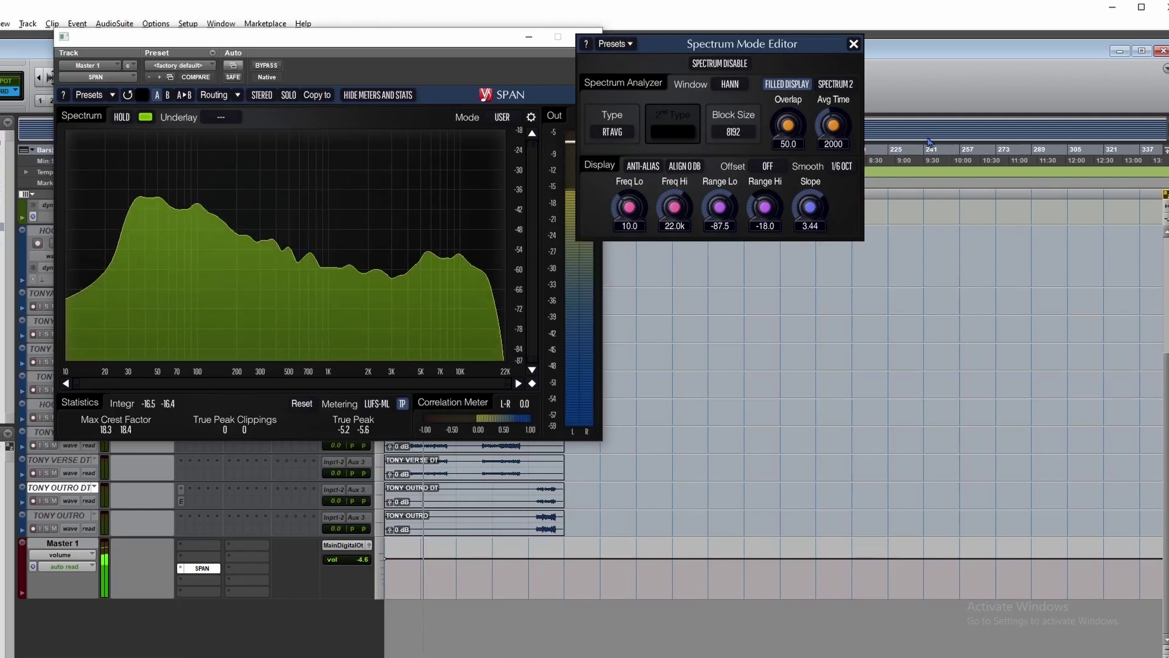
{"action": "left_click", "coordinate": [846, 166]}
{"action": "left_click", "coordinate": [842, 182]}
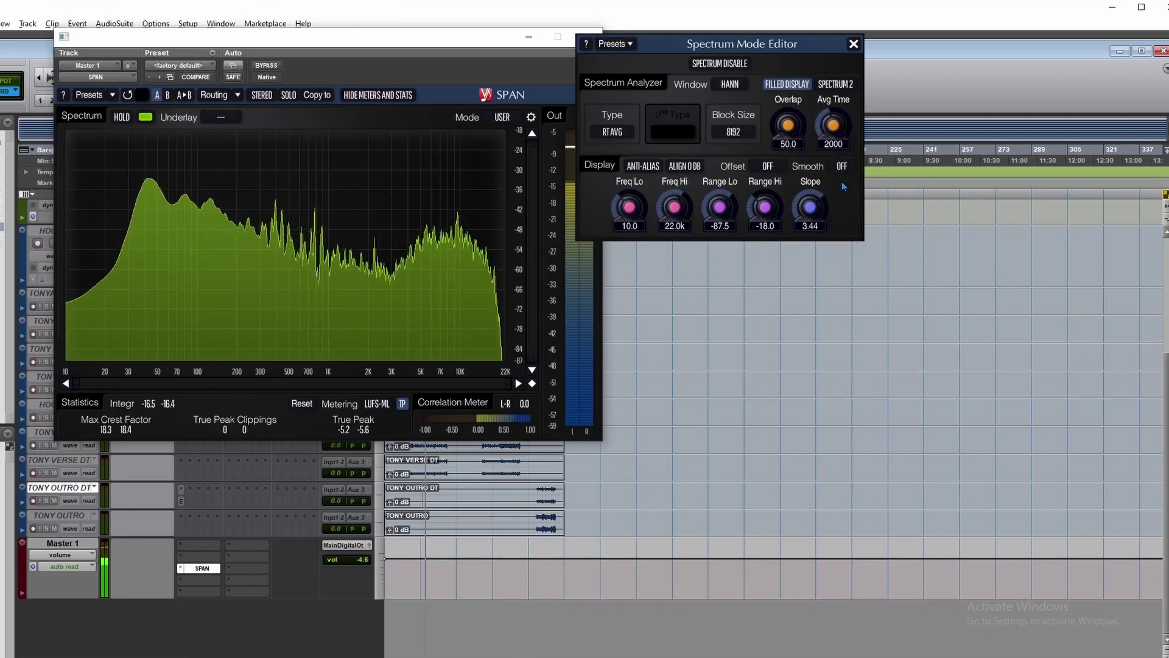
{"action": "left_click", "coordinate": [841, 166]}
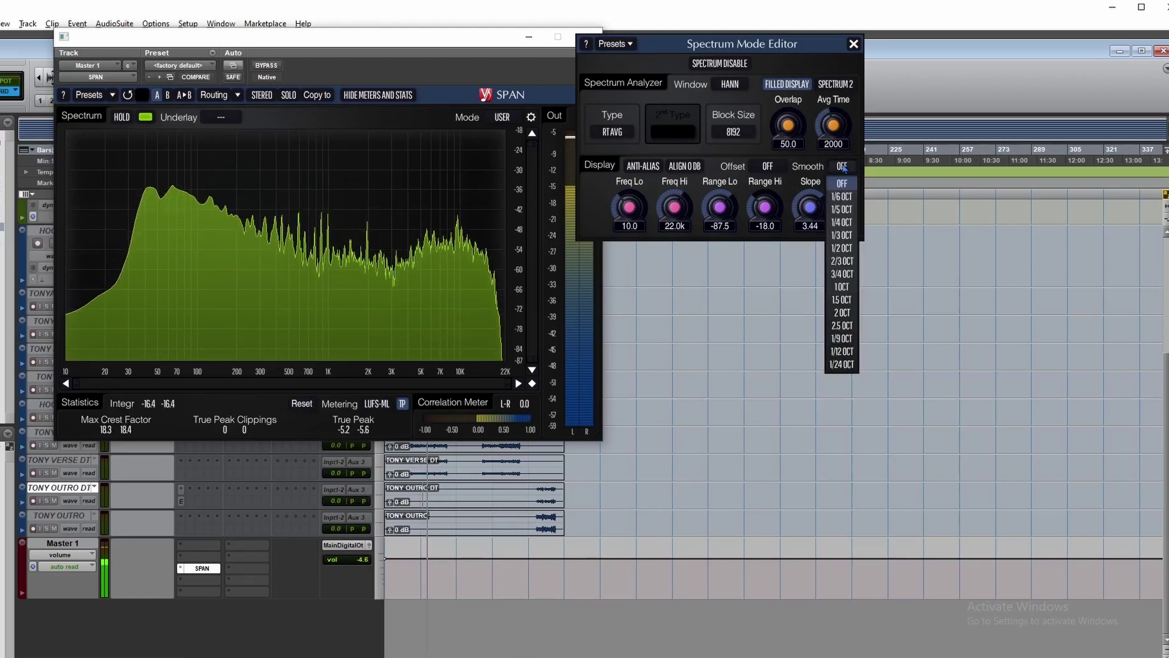
{"action": "left_click", "coordinate": [843, 181]}
{"action": "left_click", "coordinate": [842, 166]}
{"action": "left_click", "coordinate": [843, 194]}
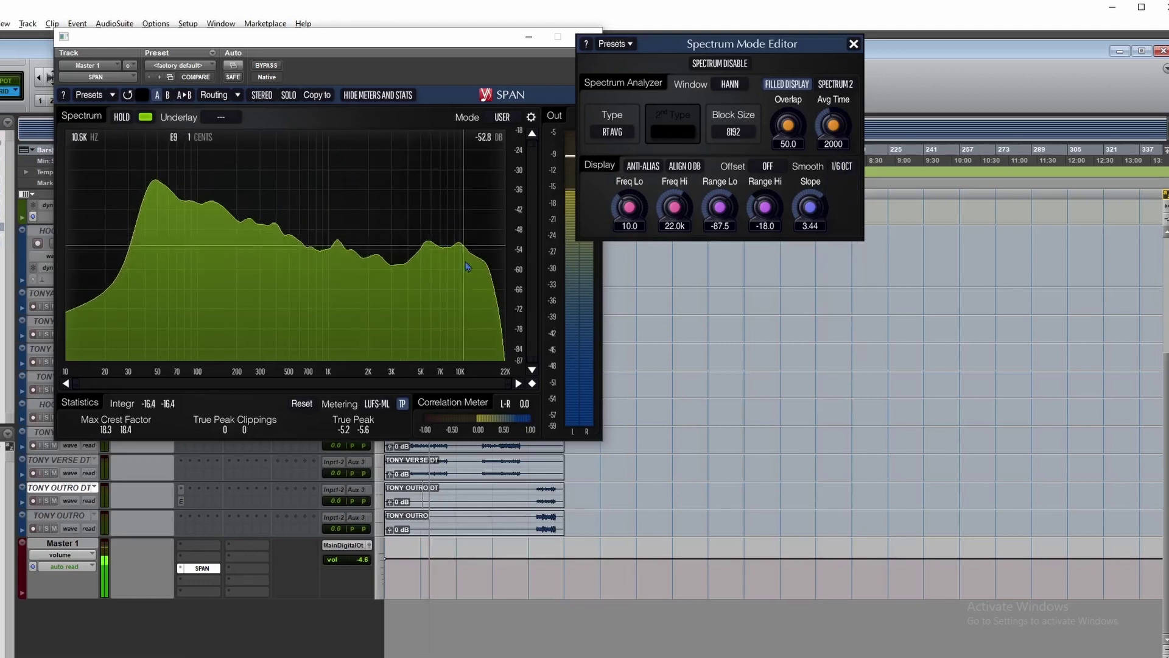
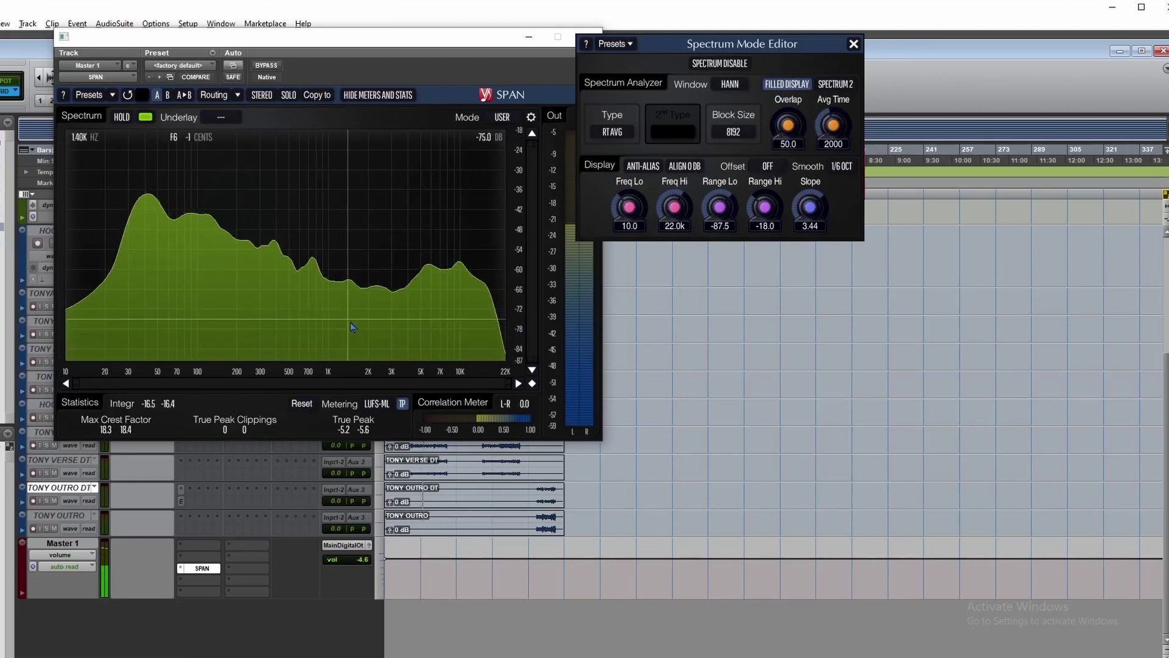
{"action": "left_click", "coordinate": [798, 88]}
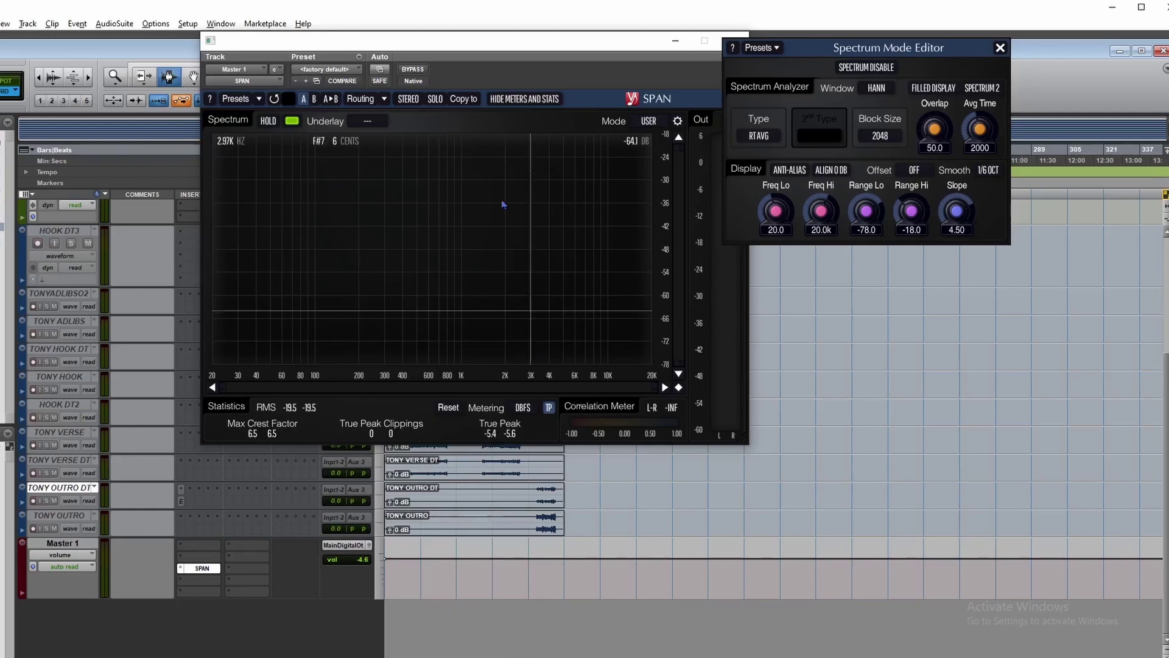
Load the Mid-Side Stereo preset from the Factory ROM bank and play the song with SIDE as the underlay.
{"action": "left_click", "coordinate": [236, 98]}
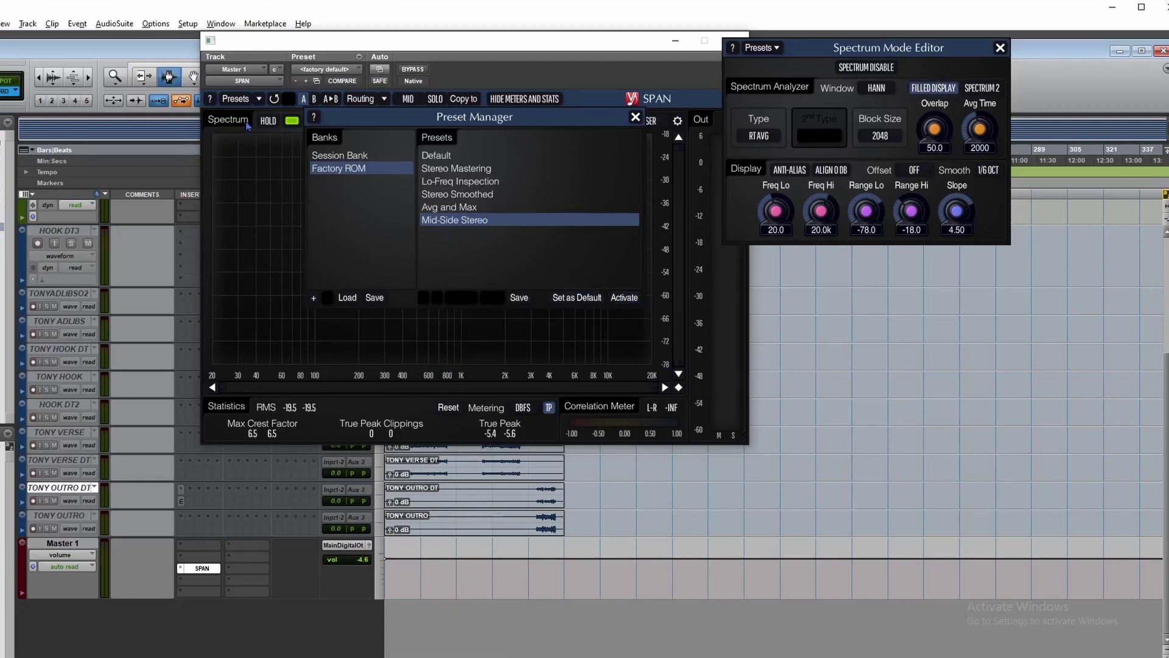
{"action": "left_click", "coordinate": [239, 99]}
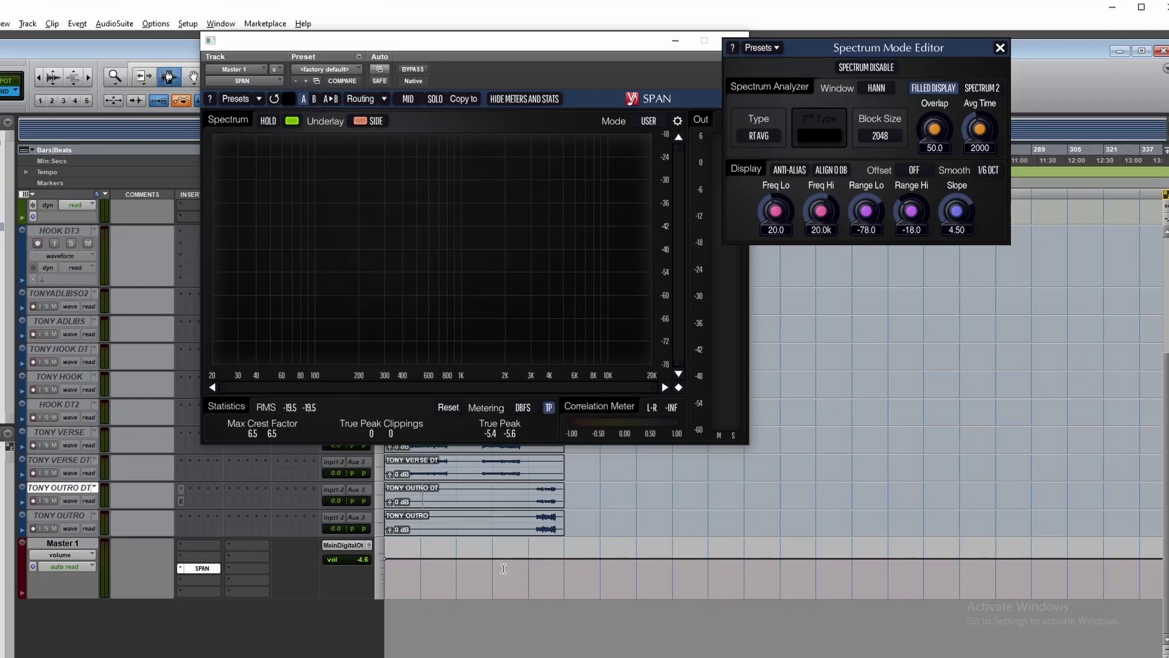
{"action": "key", "text": "space"}
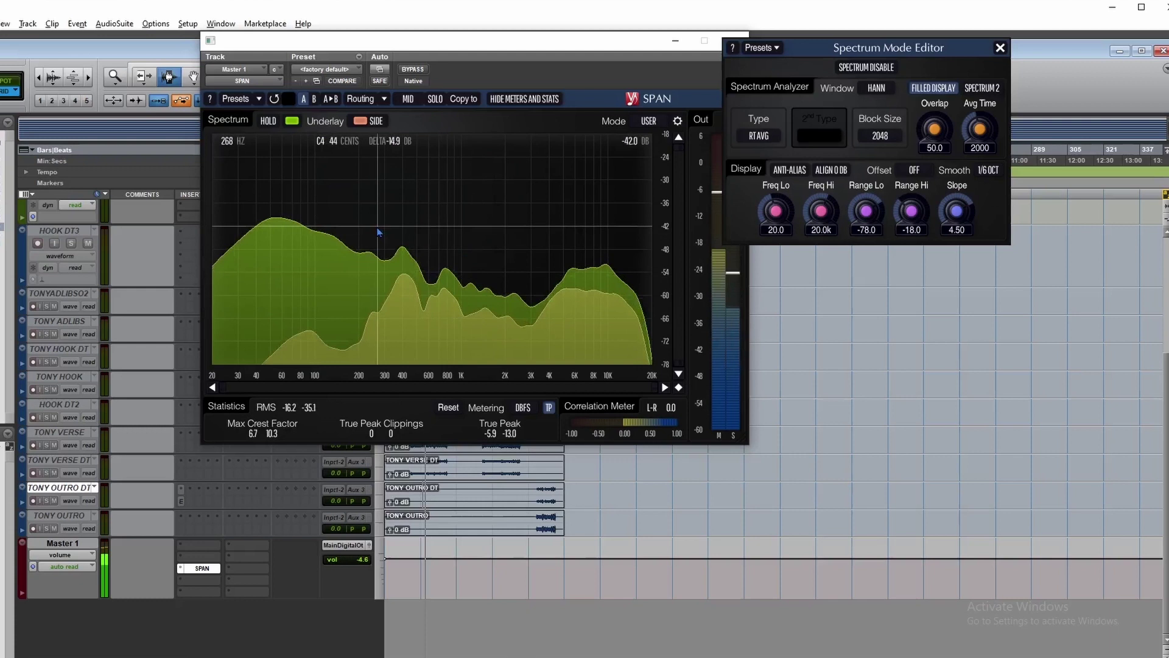
{"action": "left_click", "coordinate": [362, 122]}
{"action": "left_click", "coordinate": [367, 139]}
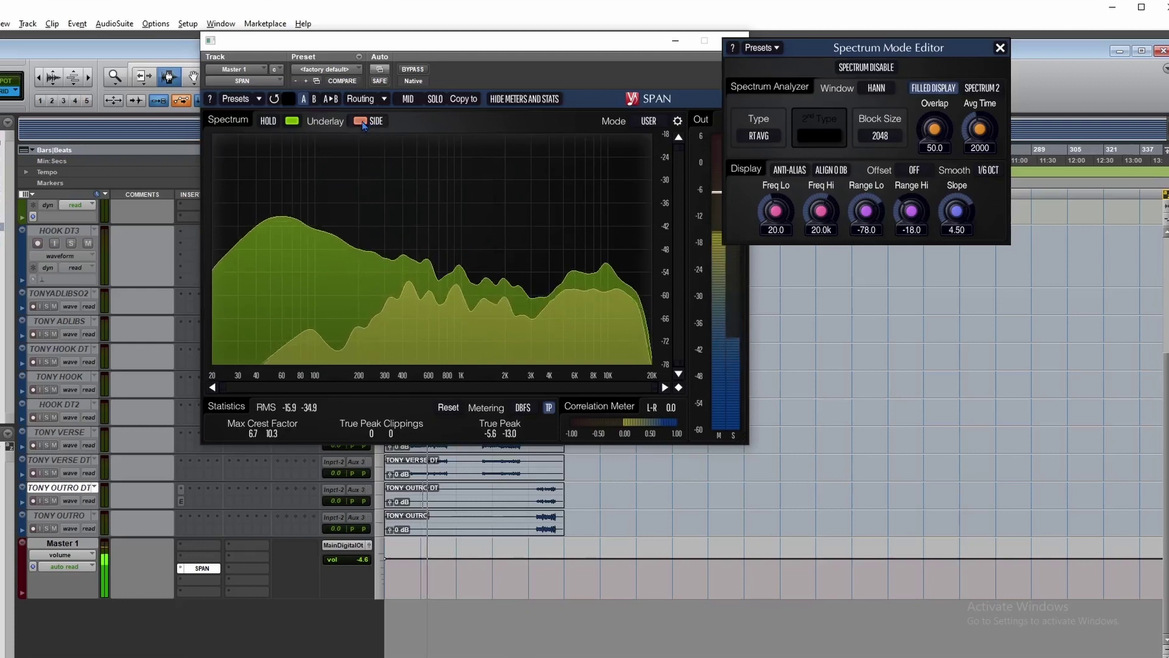
Switch the displayed channel group from MID to SIDE and play the song to examine the side signal's low end.
{"action": "left_click", "coordinate": [408, 99]}
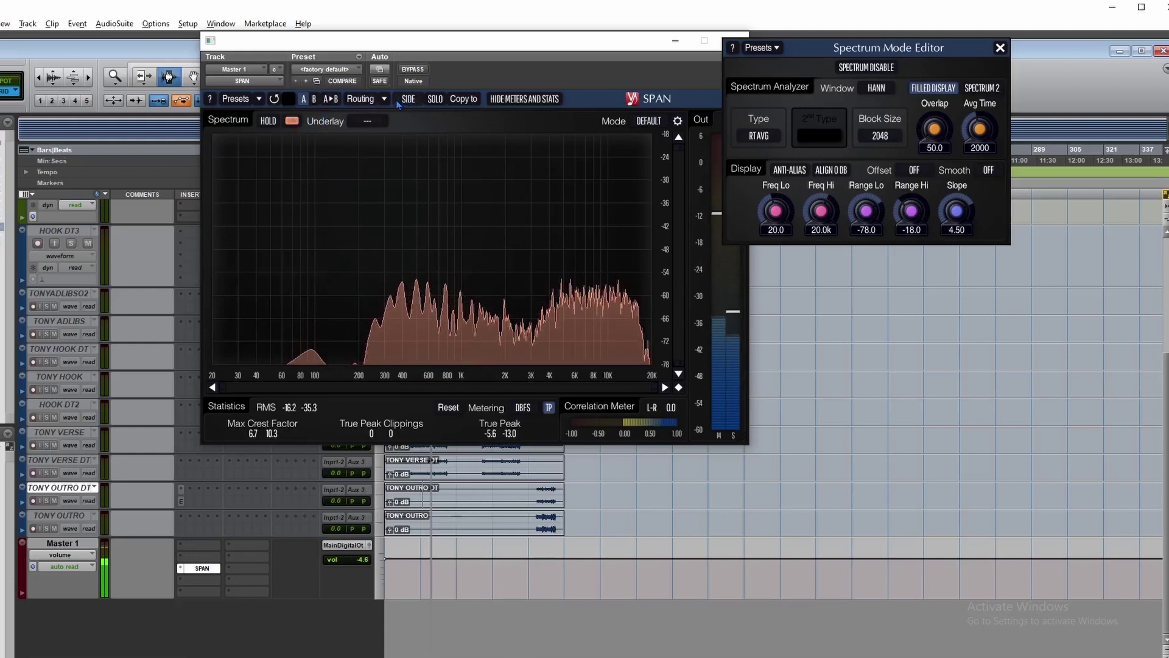
{"action": "left_click", "coordinate": [407, 98]}
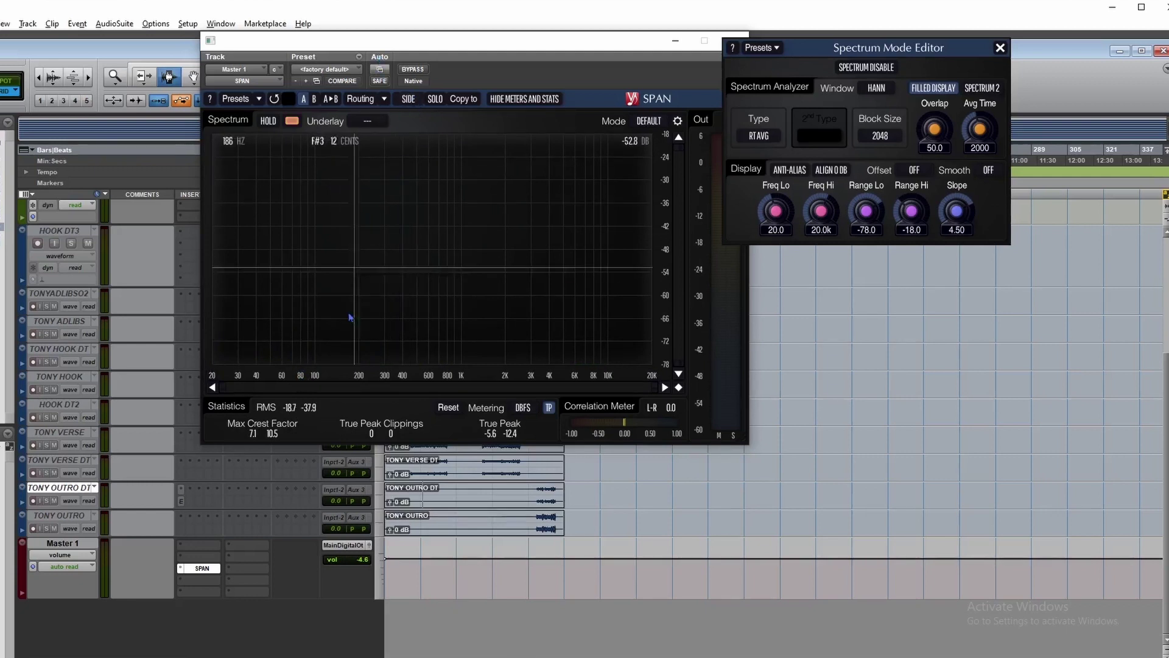
{"action": "key", "text": "space"}
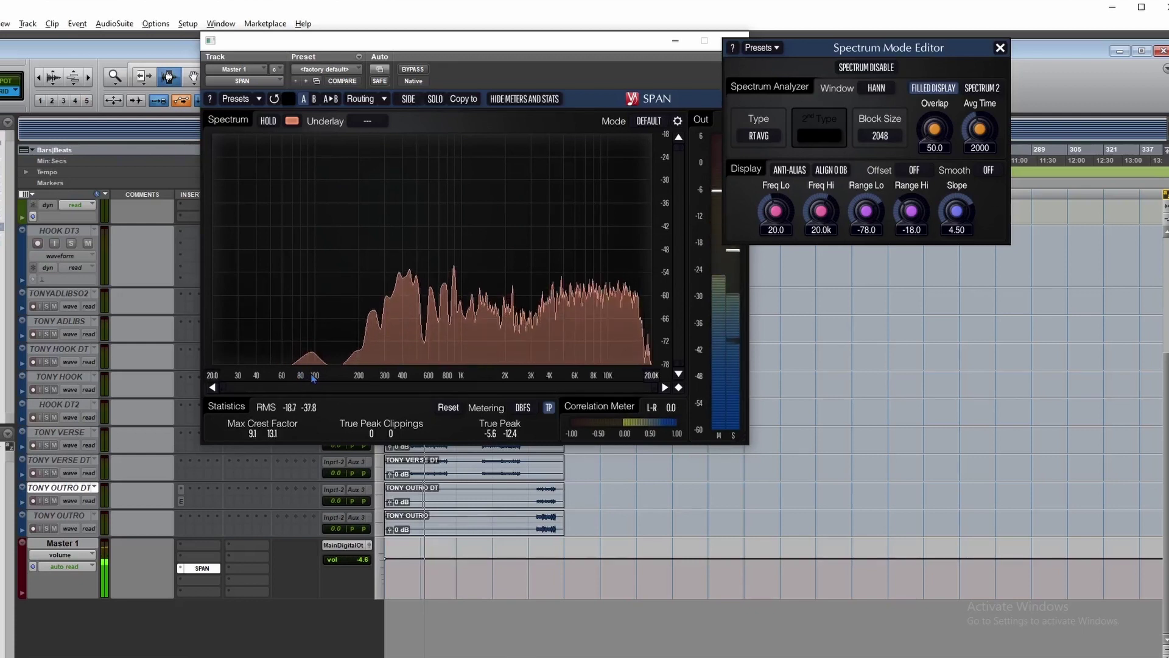
{"action": "key", "text": "space"}
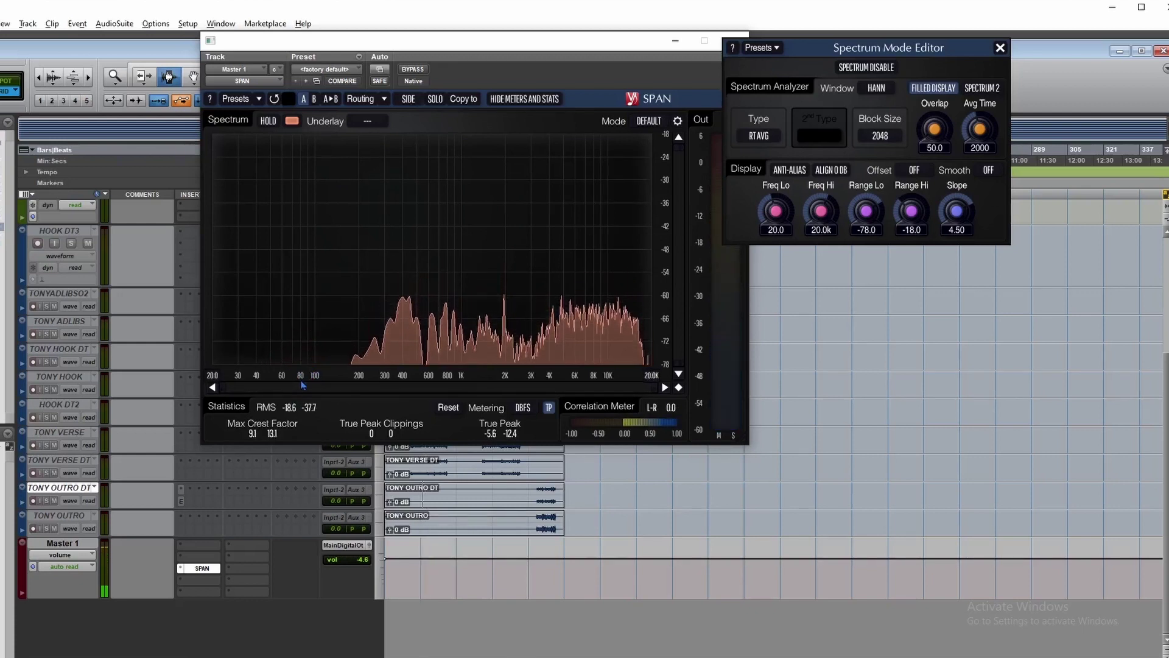
Insert the multichannel iZotope plug-in Ozone 9 (stereo) on the Master 1 track, ahead of SPAN.
{"action": "left_click", "coordinate": [203, 544]}
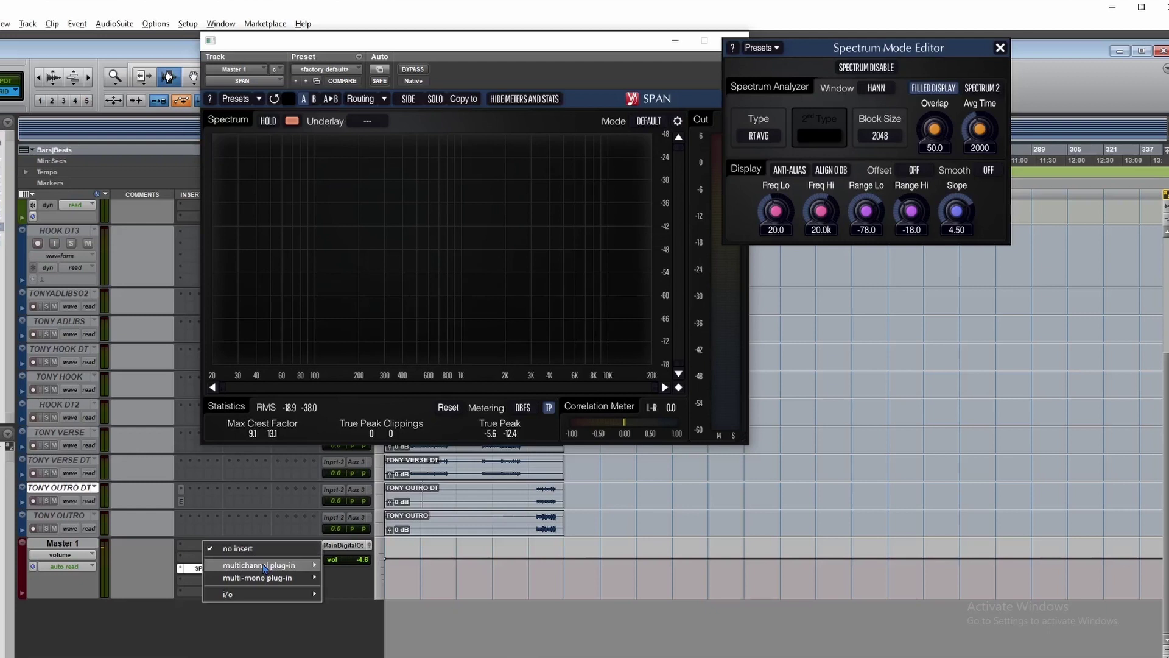
{"action": "mouse_move", "coordinate": [265, 567]}
{"action": "mouse_move", "coordinate": [410, 234]}
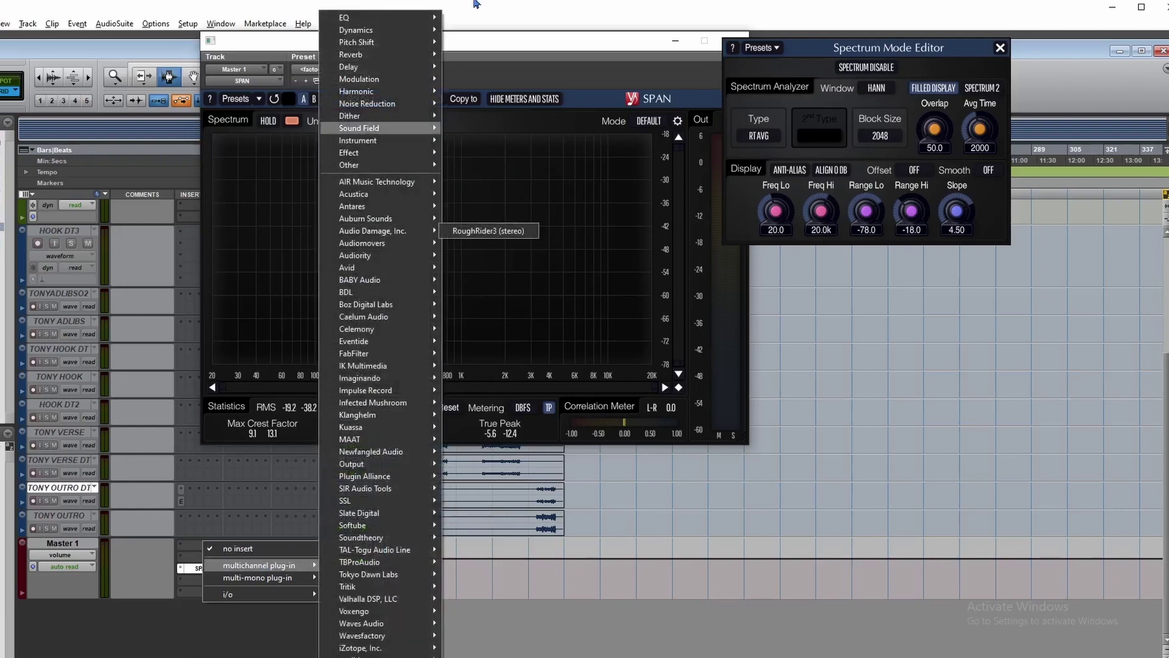
{"action": "mouse_move", "coordinate": [428, 24]}
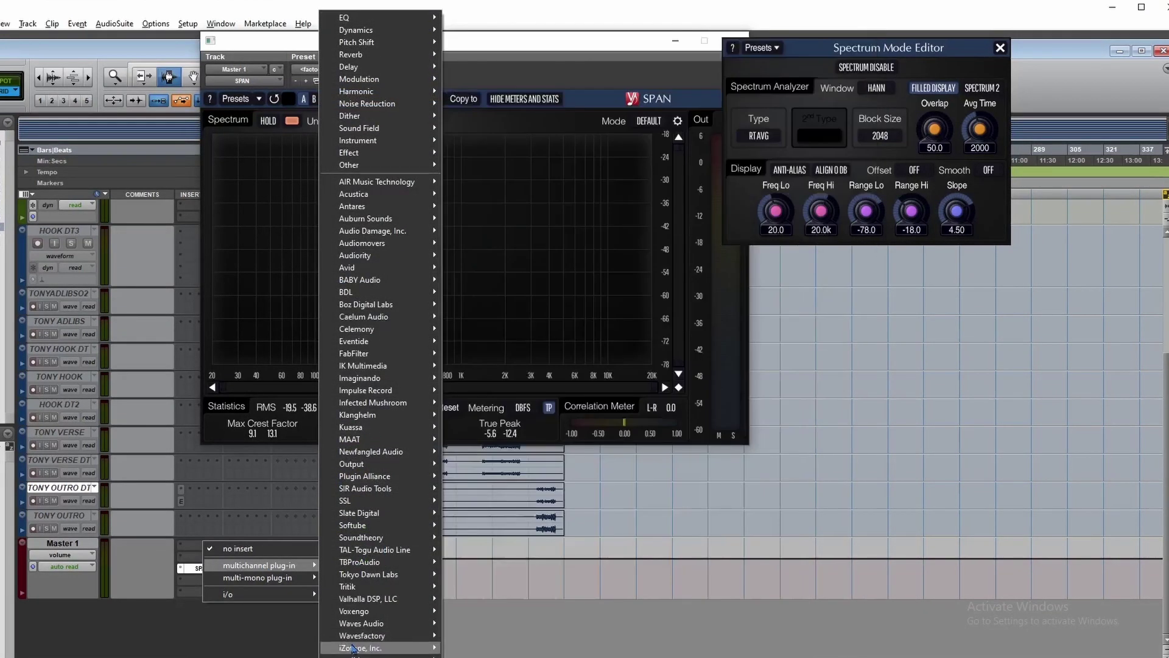
{"action": "mouse_move", "coordinate": [353, 648]}
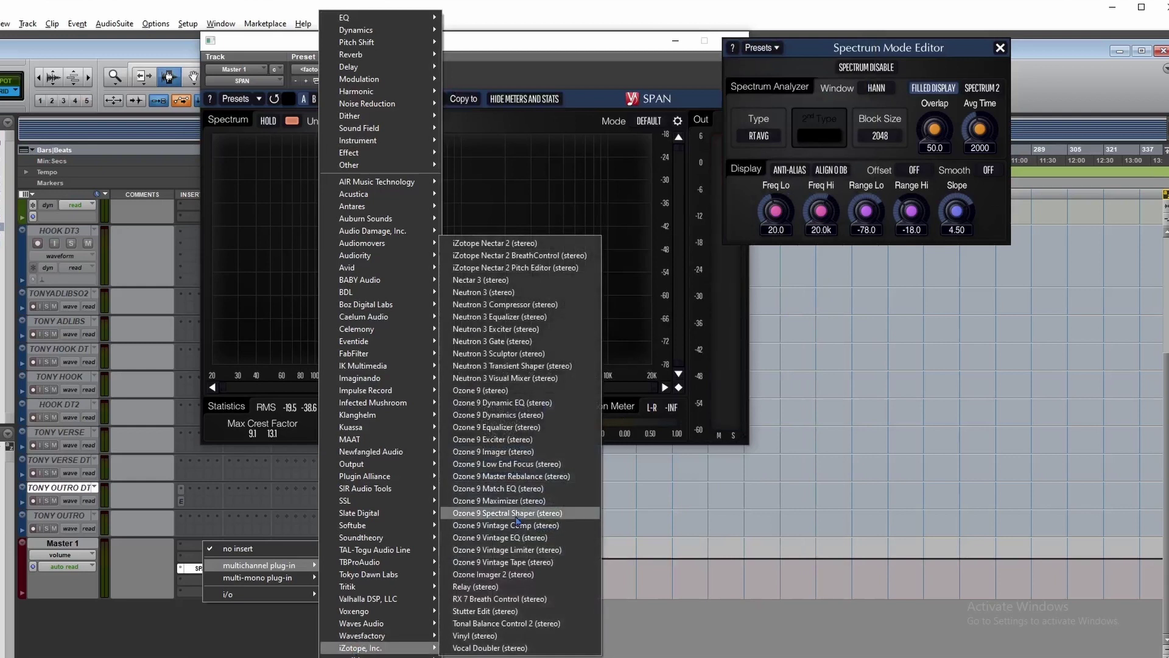
{"action": "left_click", "coordinate": [554, 393]}
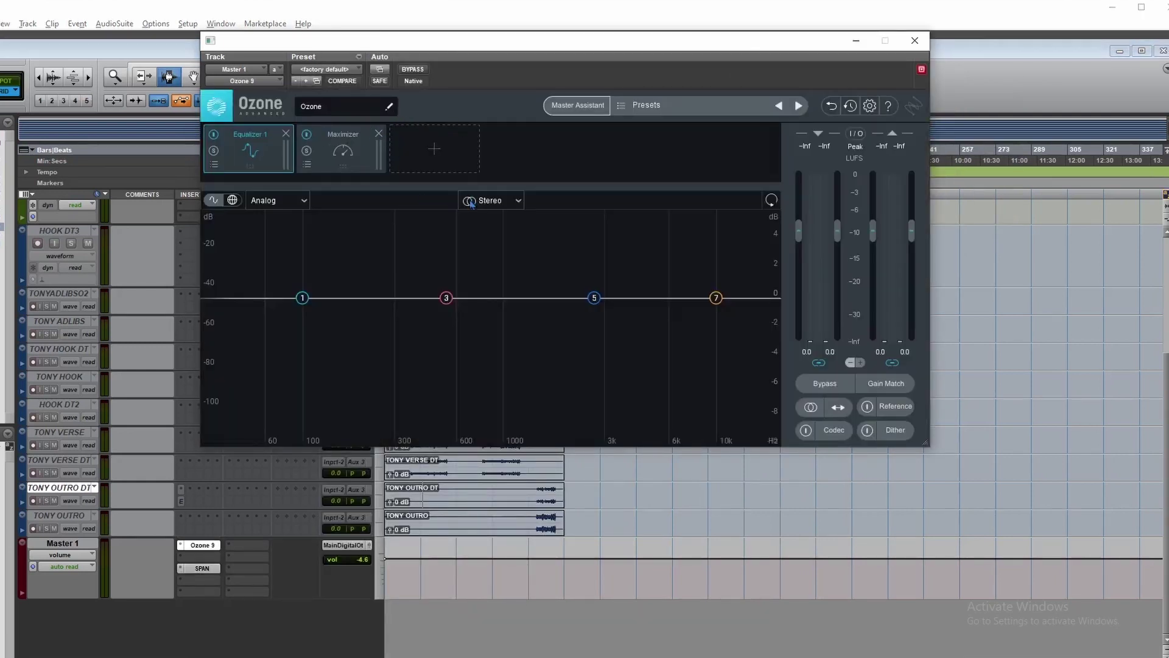
Set Ozone's equalizer to Mid/Side and make band 1 of the Side channel a brickwall high-pass at 110 Hz.
{"action": "left_click", "coordinate": [471, 203]}
{"action": "left_click", "coordinate": [485, 241]}
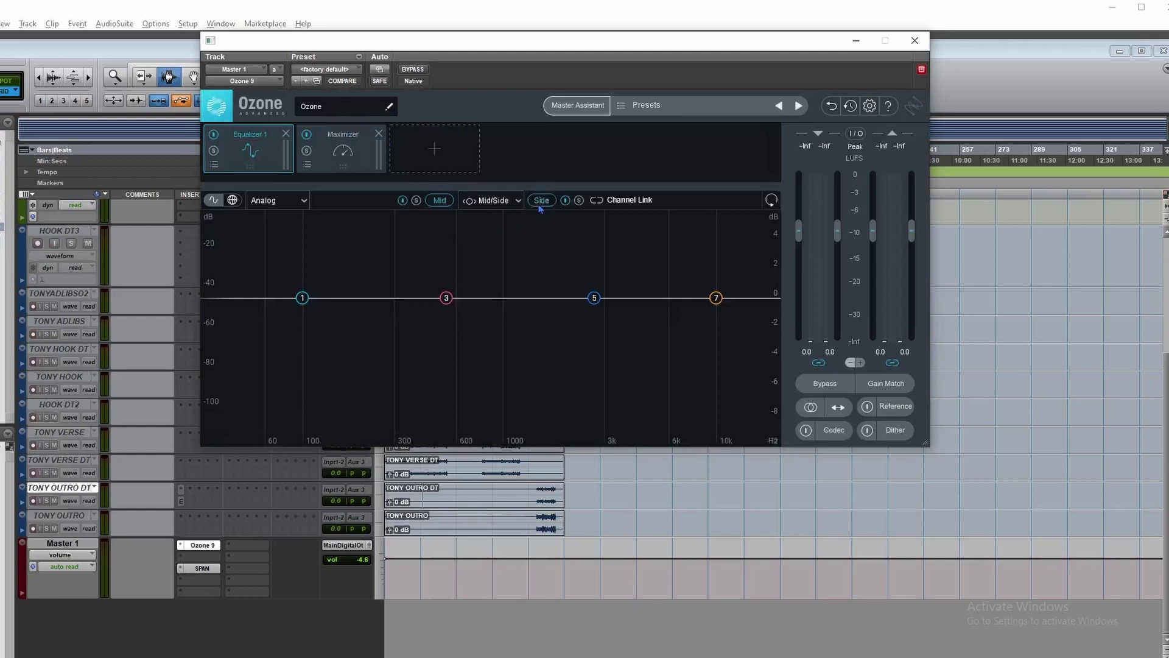
{"action": "left_click_drag", "start_coordinate": [302, 299], "coordinate": [310, 385]}
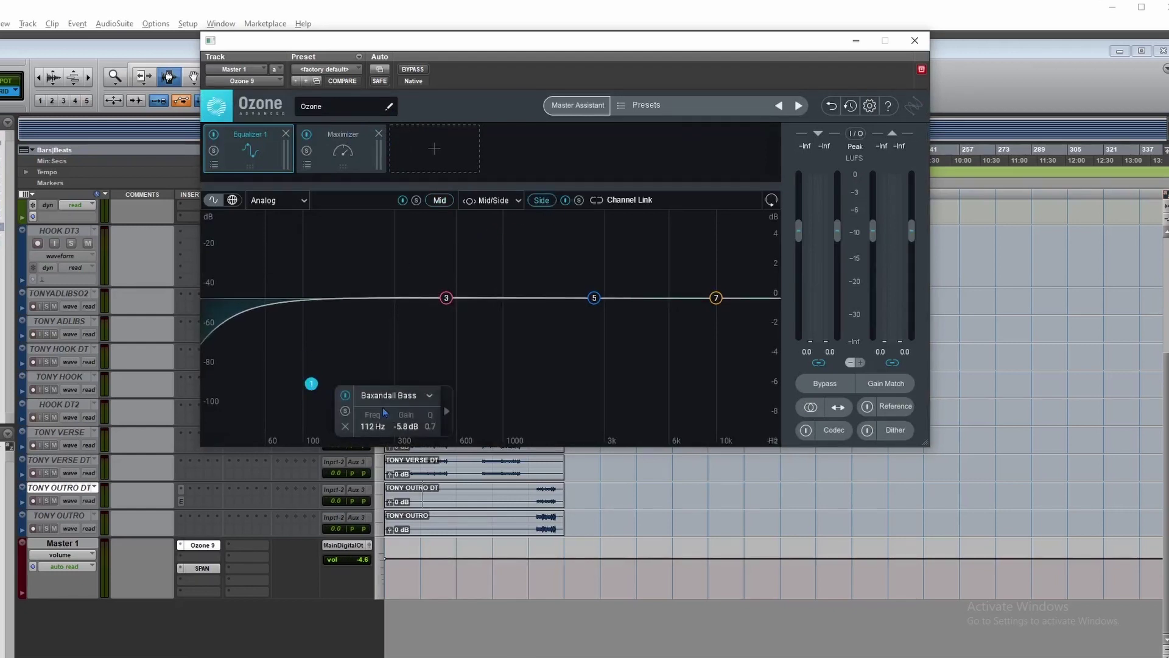
{"action": "mouse_move", "coordinate": [427, 377]}
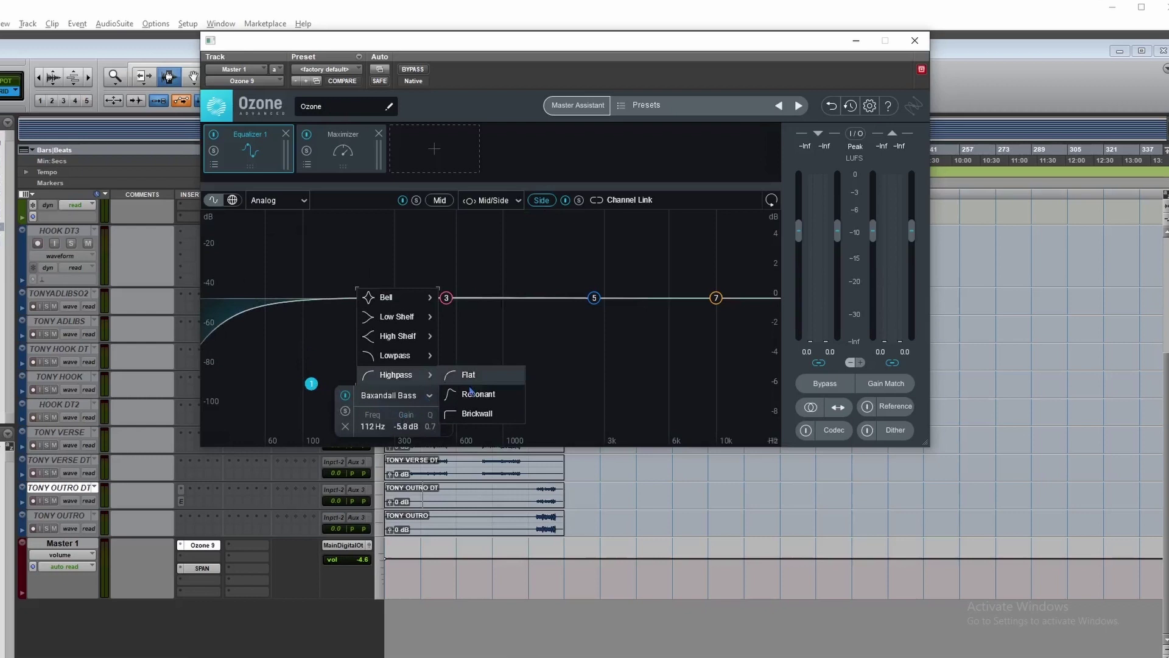
{"action": "left_click", "coordinate": [477, 414]}
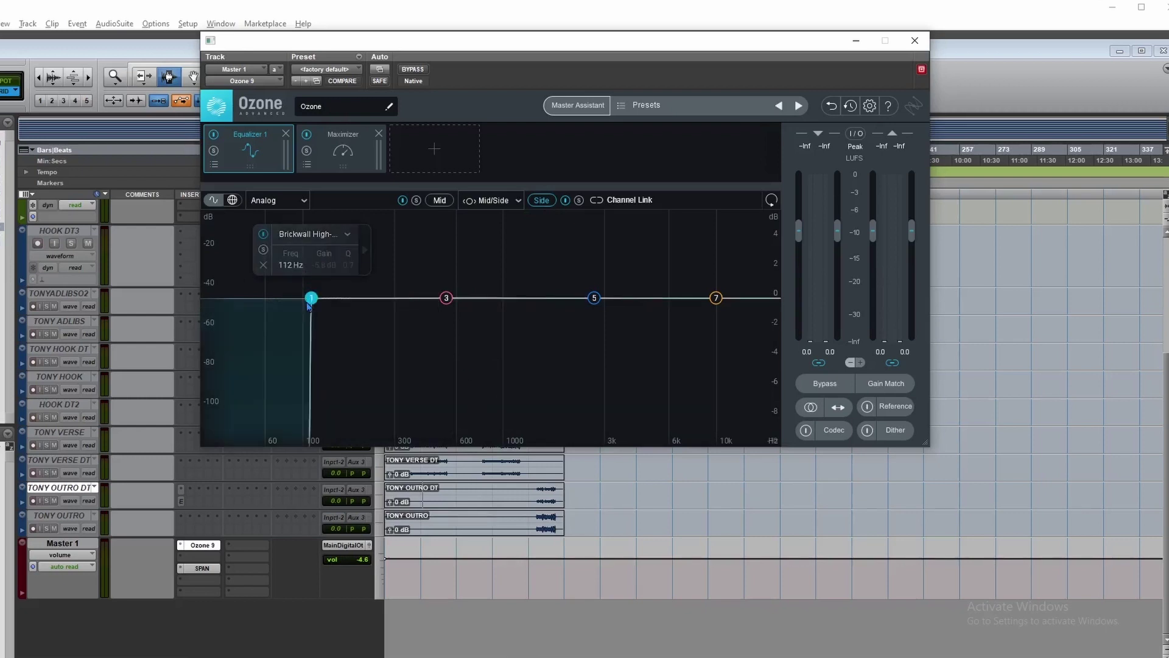
{"action": "mouse_move", "coordinate": [312, 299]}
{"action": "left_mouse_down"}
{"action": "mouse_move", "coordinate": [278, 297]}
{"action": "mouse_move", "coordinate": [326, 297]}
{"action": "mouse_move", "coordinate": [310, 302]}
{"action": "left_mouse_up"}
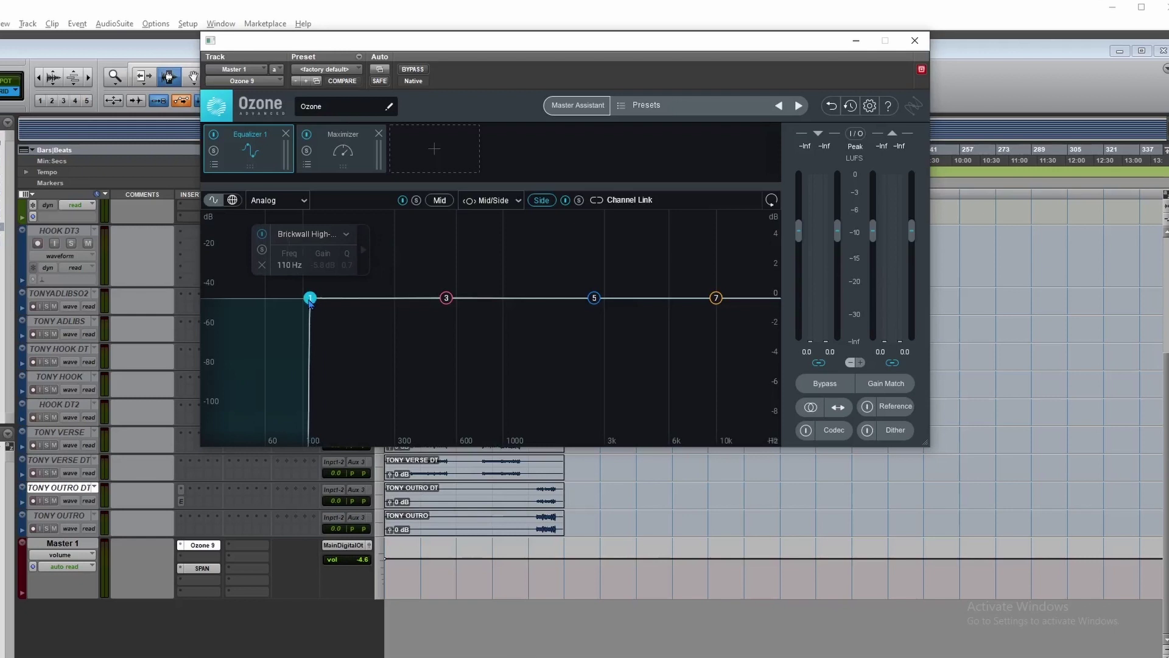
Arrange SPAN and Ozone side by side and adjust the side channel's high-pass cutoff to 118 Hz during playback.
{"action": "left_click", "coordinate": [214, 568]}
{"action": "left_click_drag", "start_coordinate": [577, 41], "coordinate": [853, 31]}
{"action": "left_click_drag", "start_coordinate": [444, 2], "coordinate": [448, 9]}
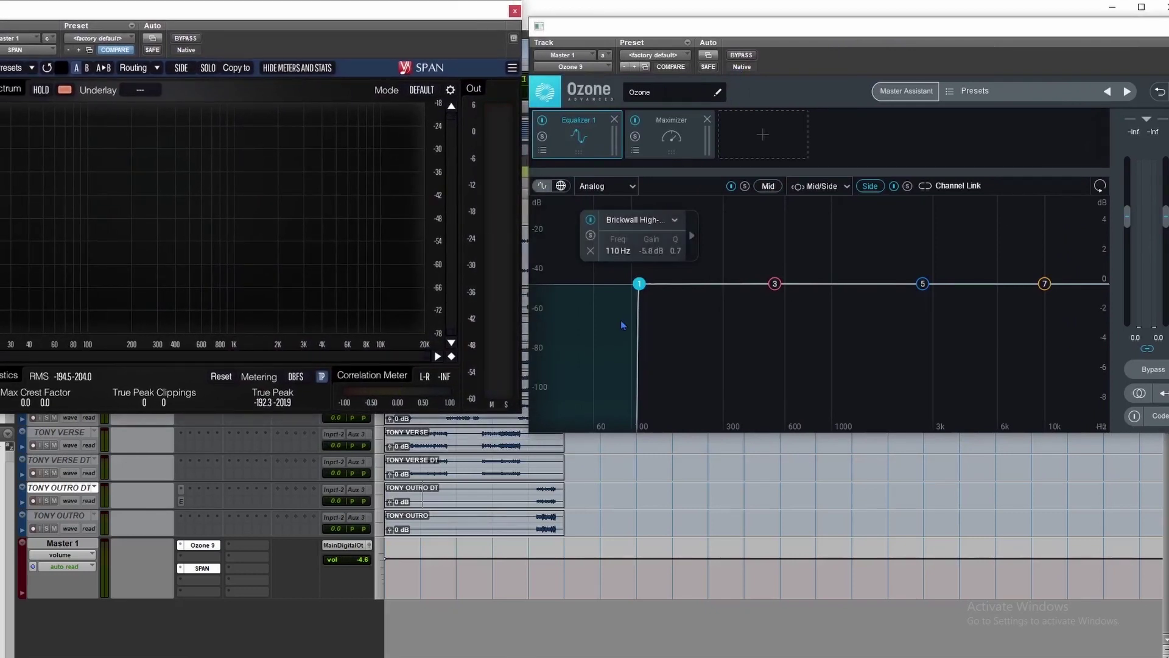
{"action": "key", "text": "space"}
{"action": "mouse_move", "coordinate": [640, 285]}
{"action": "left_mouse_down"}
{"action": "mouse_move", "coordinate": [583, 287]}
{"action": "mouse_move", "coordinate": [622, 292]}
{"action": "left_mouse_up"}
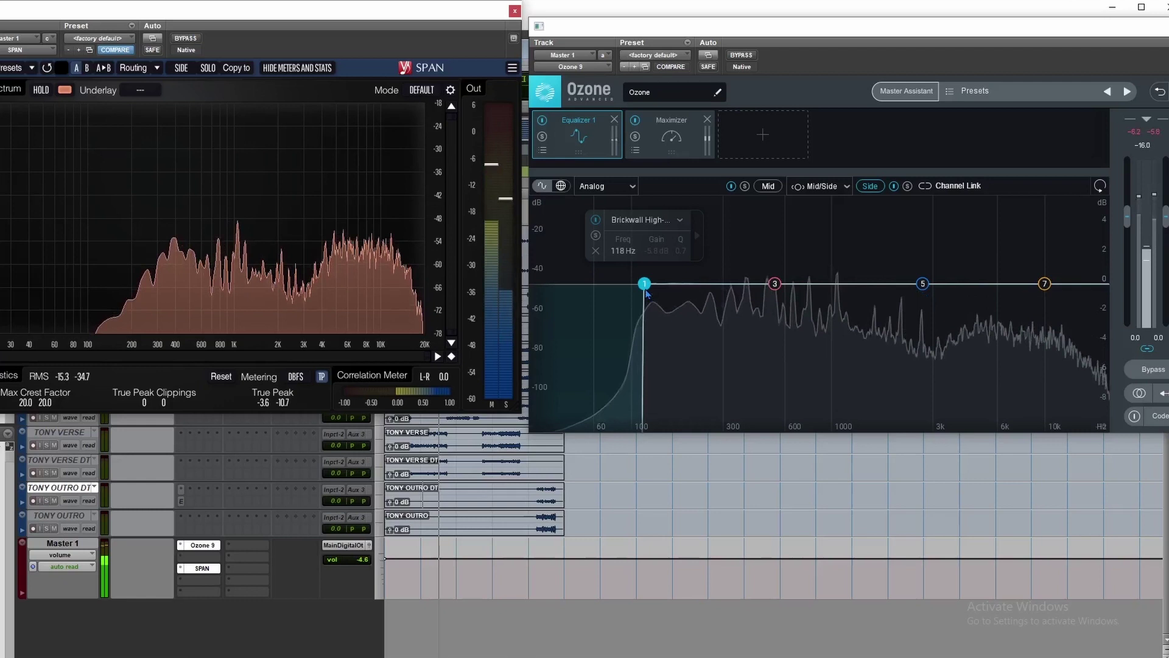
Switch SPAN's displayed channel group from SIDE to MID and play the song with the SIDE underlay to compare both signals.
{"action": "left_click", "coordinate": [185, 69]}
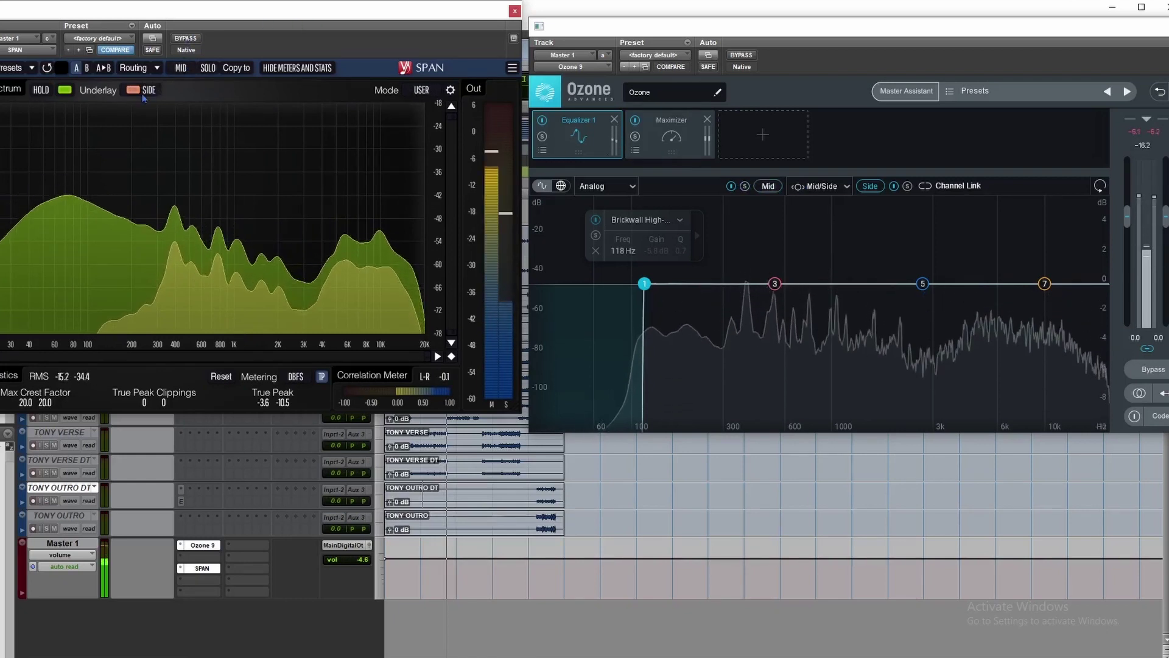
{"action": "key", "text": "space"}
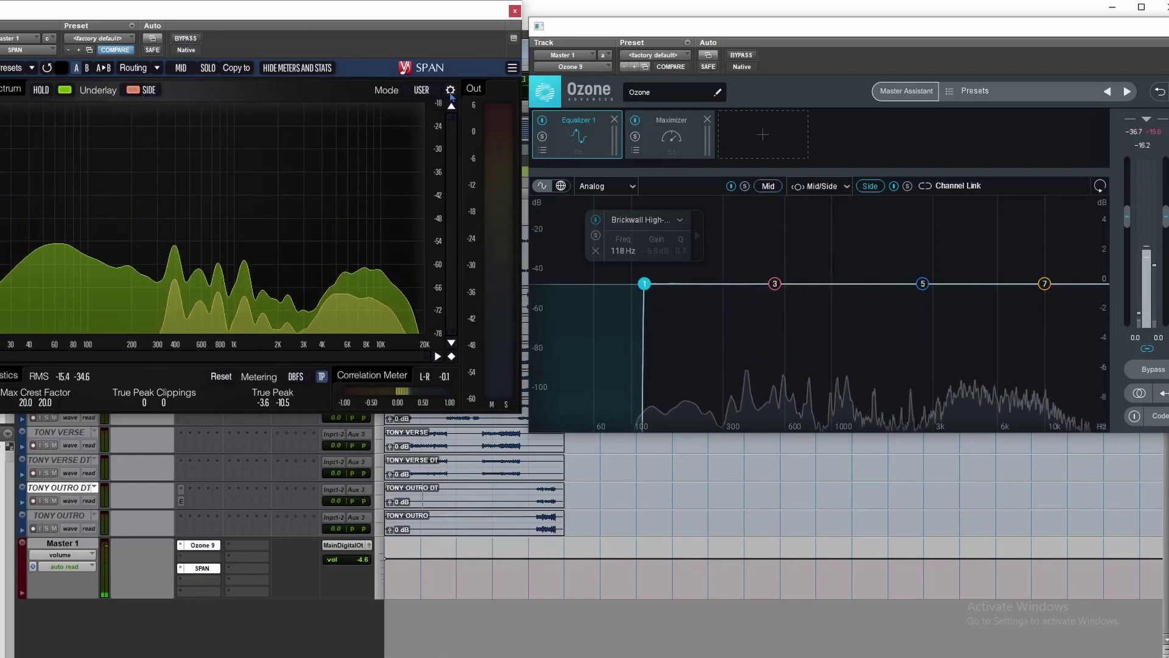
{"action": "key", "text": "space"}
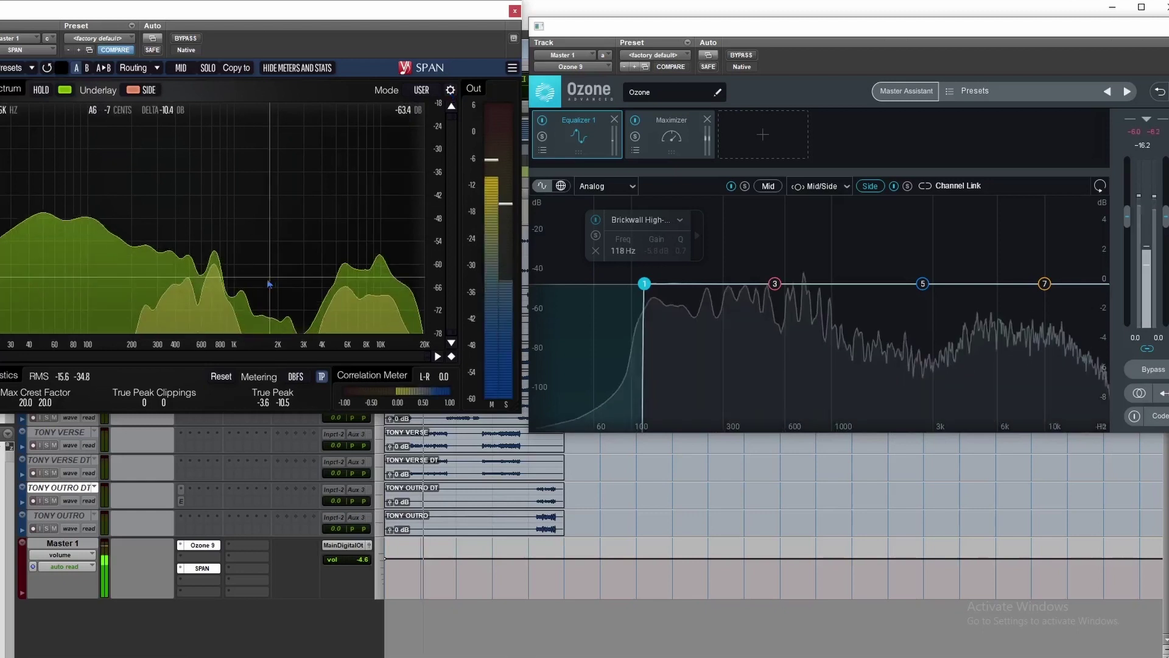
{"action": "key", "text": "space"}
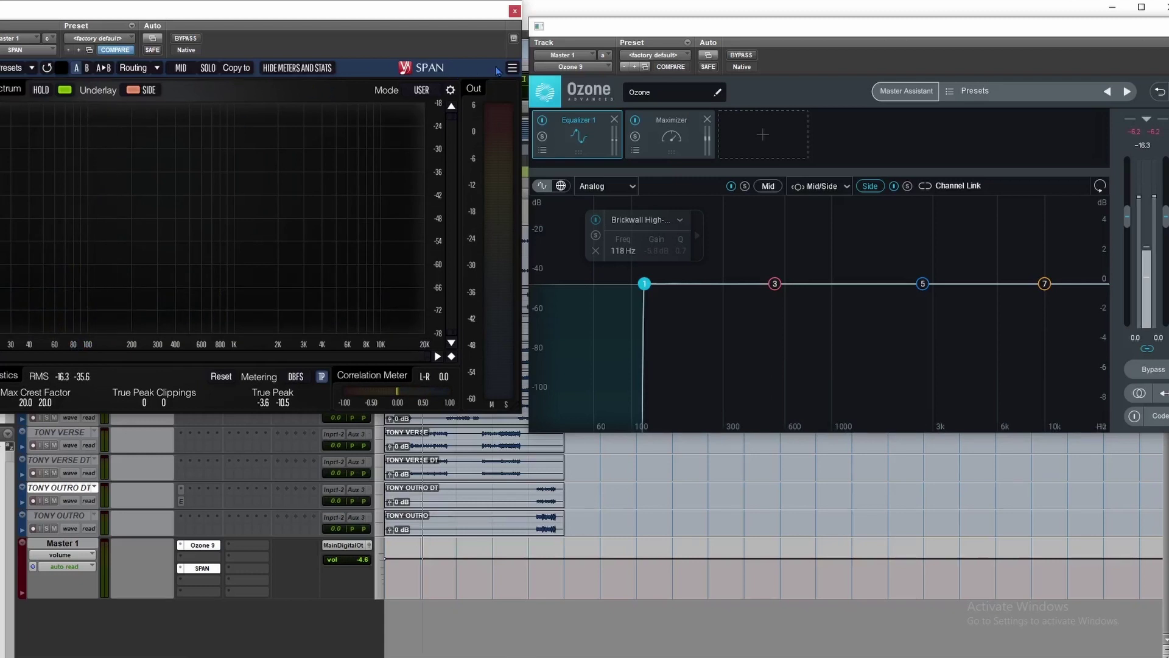
{"action": "key", "text": "space"}
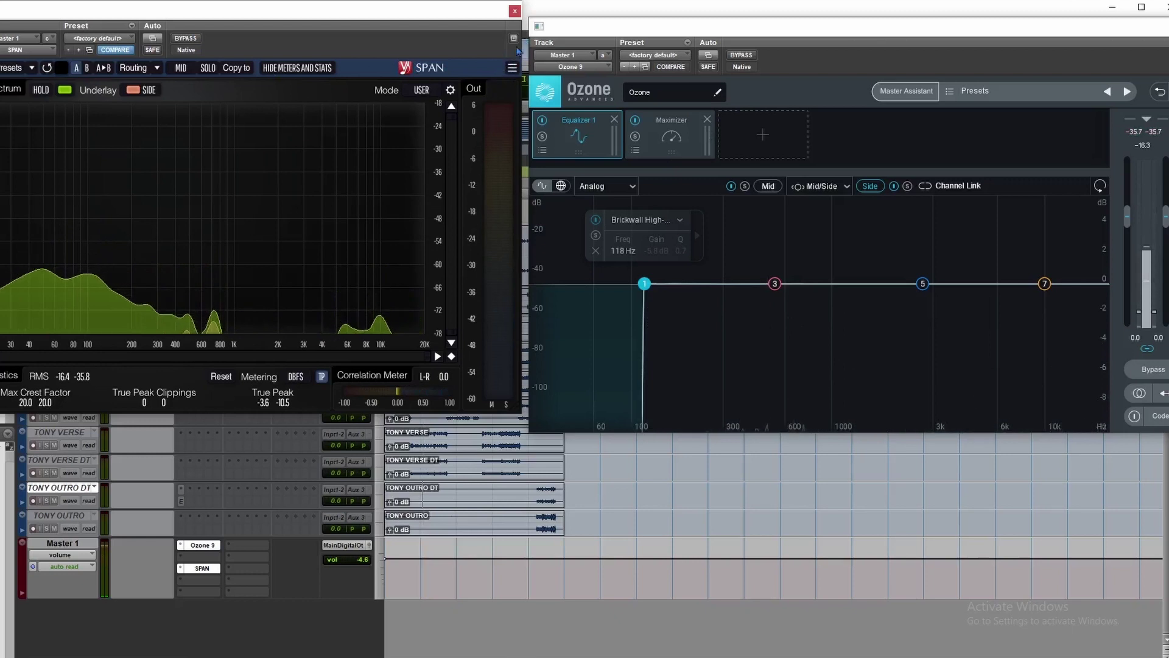
Turn off SPAN's filled display and try an Avg Time of 1400 before setting it to 2426 with the song playing.
{"action": "left_click", "coordinate": [451, 90]}
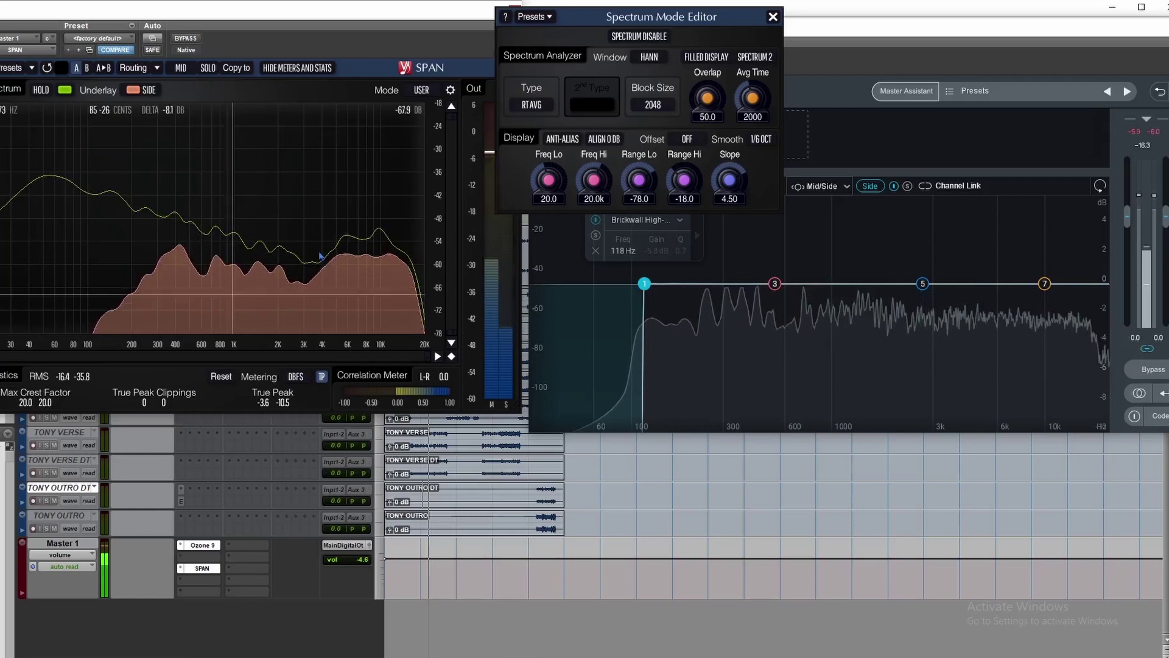
{"action": "mouse_move", "coordinate": [751, 113]}
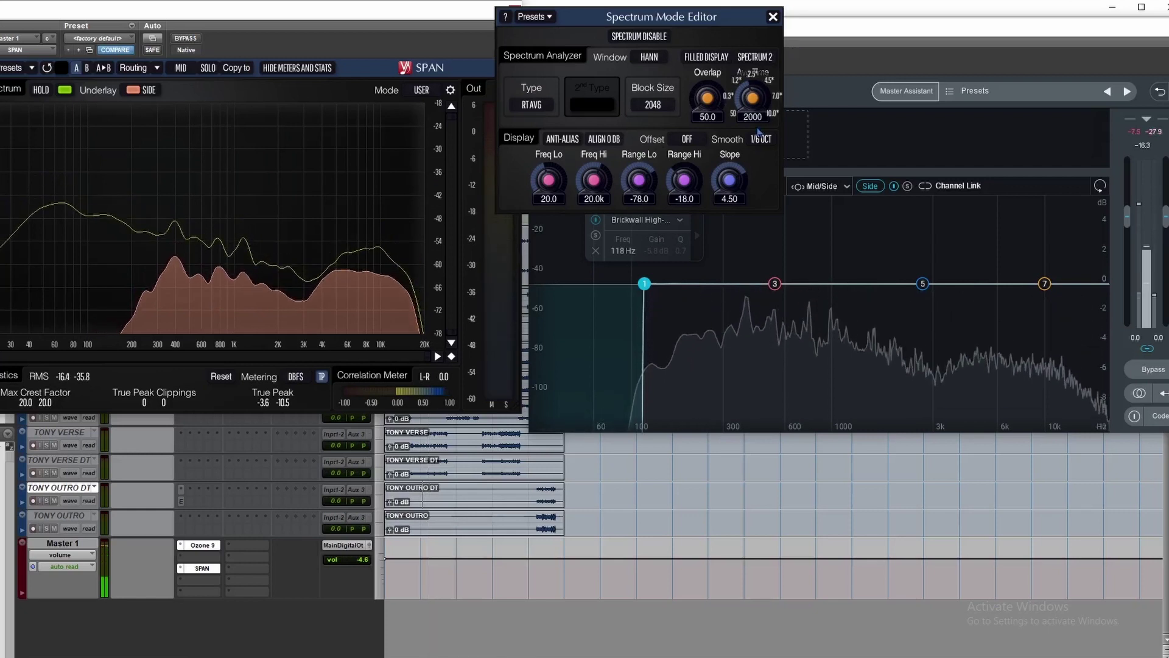
{"action": "mouse_move", "coordinate": [752, 104]}
{"action": "left_mouse_down"}
{"action": "mouse_move", "coordinate": [753, 146]}
{"action": "mouse_move", "coordinate": [736, 105]}
{"action": "left_mouse_up"}
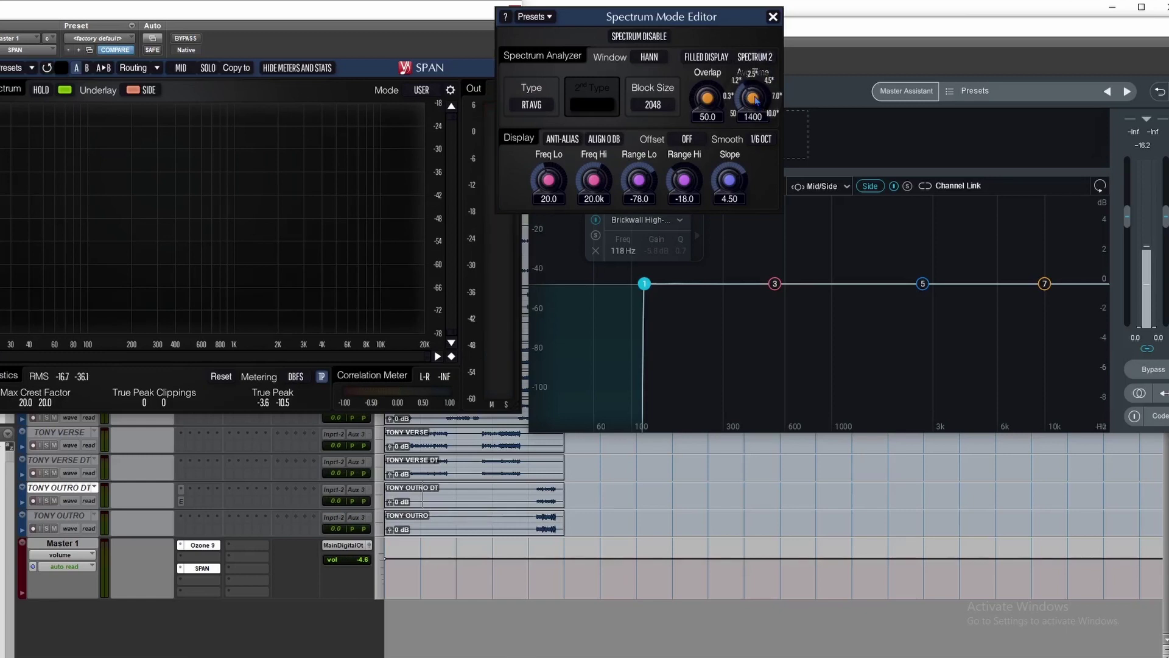
{"action": "key", "text": "space"}
{"action": "left_click_drag", "start_coordinate": [752, 98], "coordinate": [753, 74]}
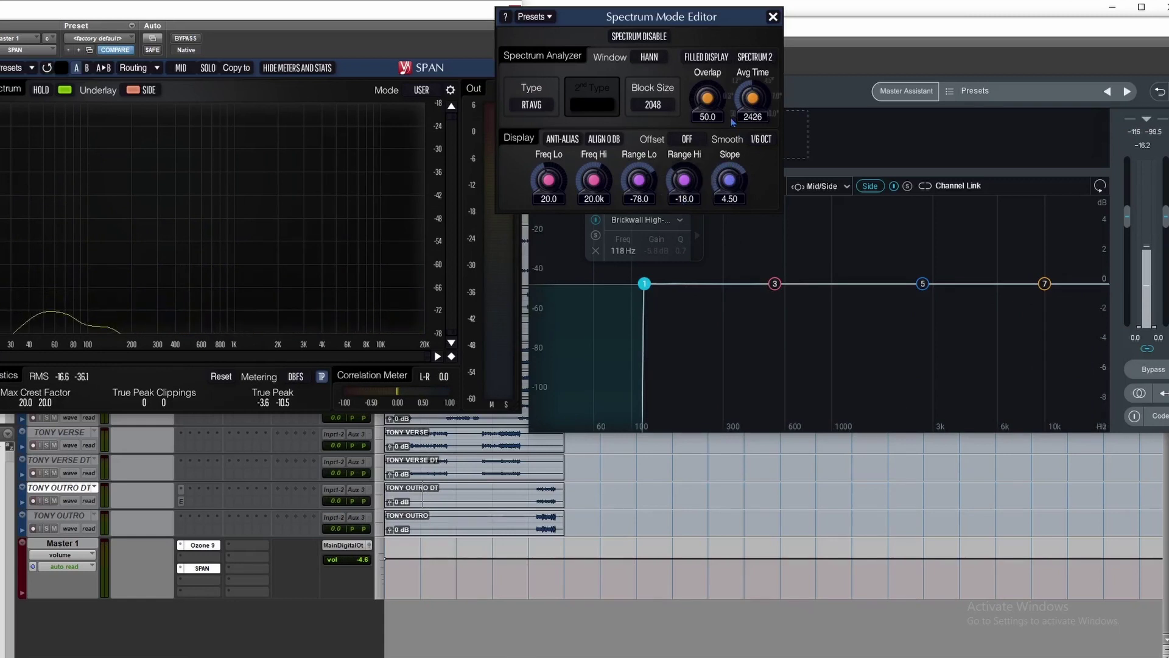
Close the Spectrum Mode Editor and the Ozone window, leaving SPAN open.
{"action": "left_click", "coordinate": [775, 17]}
{"action": "left_click_drag", "start_coordinate": [823, 36], "coordinate": [575, 97]}
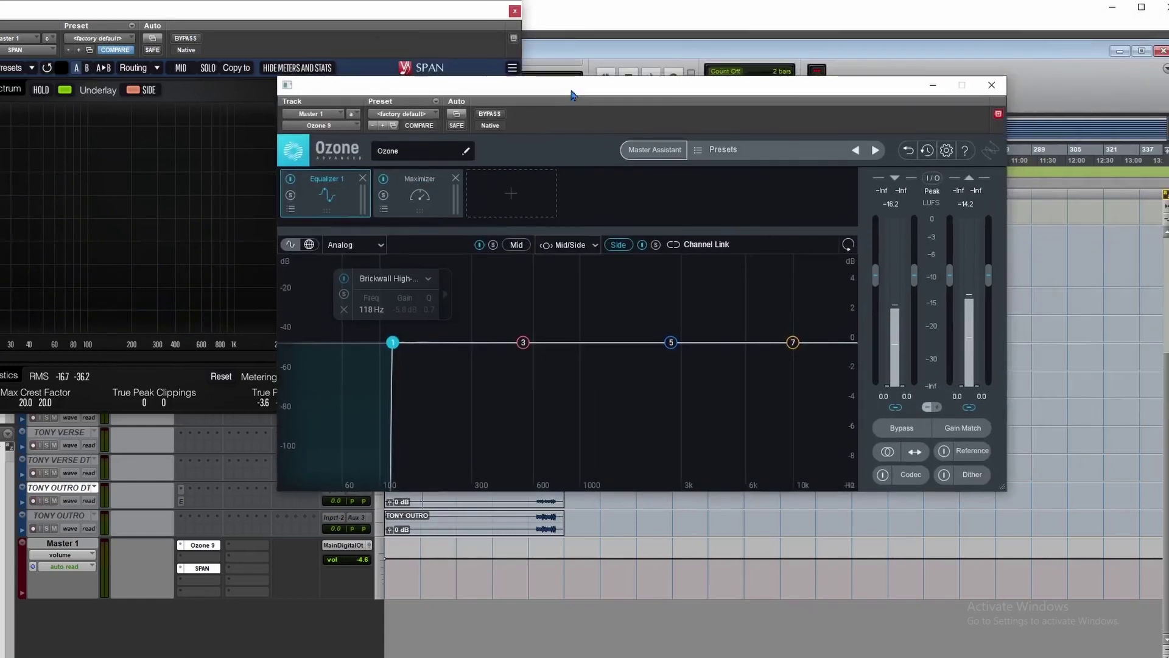
{"action": "left_click", "coordinate": [1001, 90]}
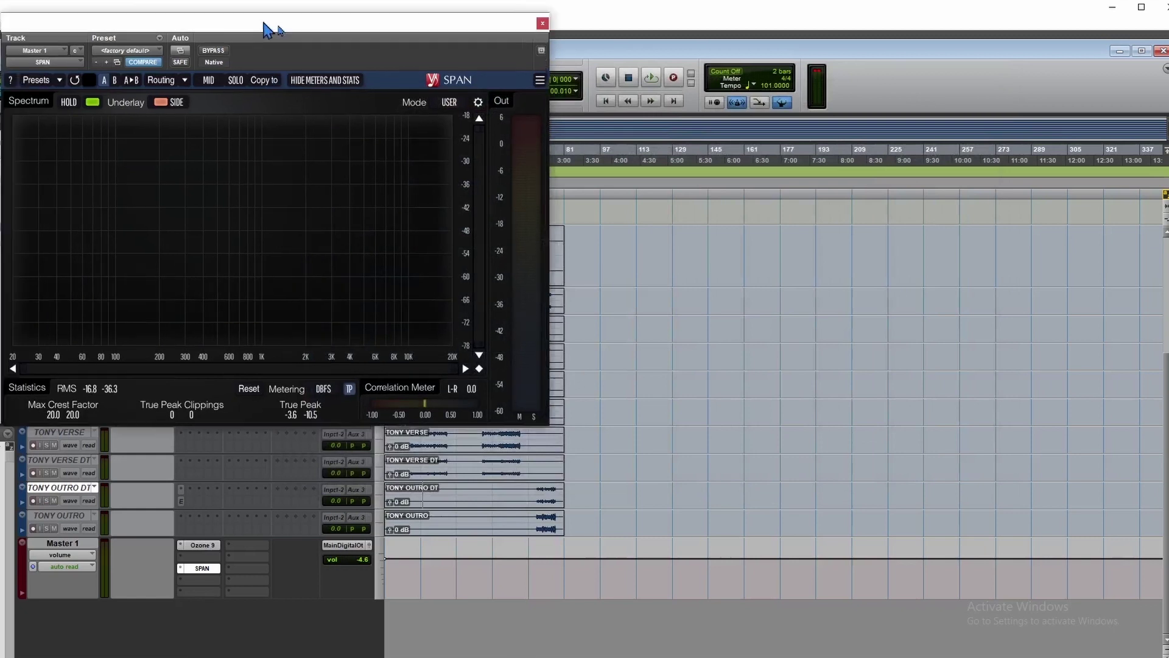
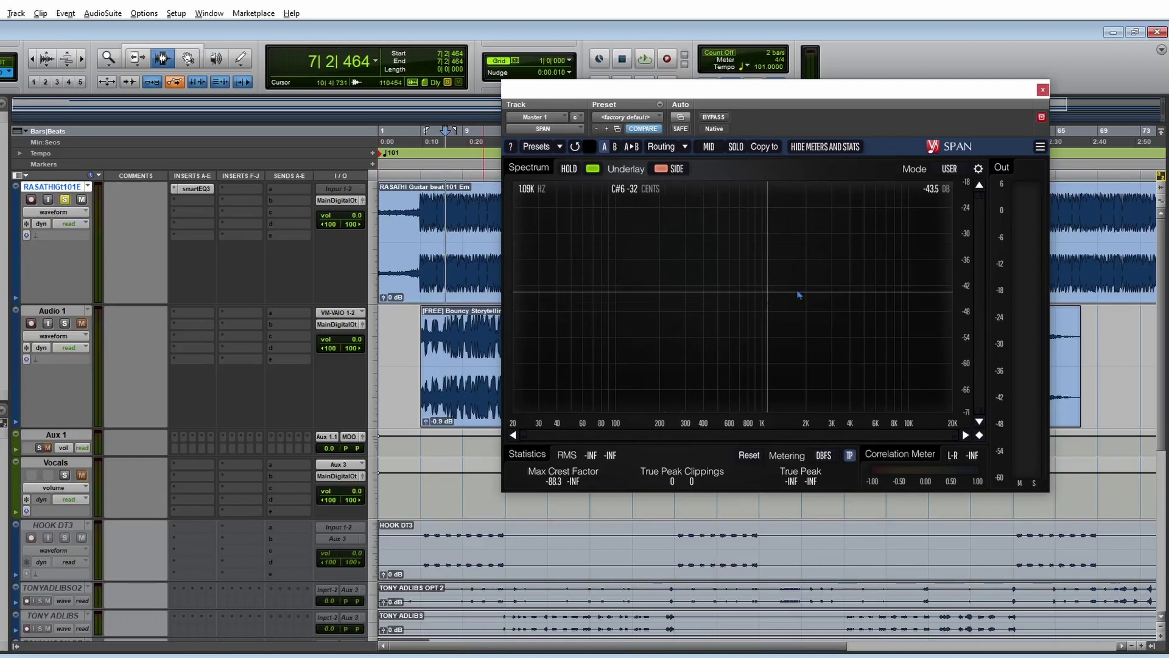
Play the song while switching solo from RASATHIGI101E to Audio 1 and back to compare both tracks' spectra.
{"action": "key", "text": "space"}
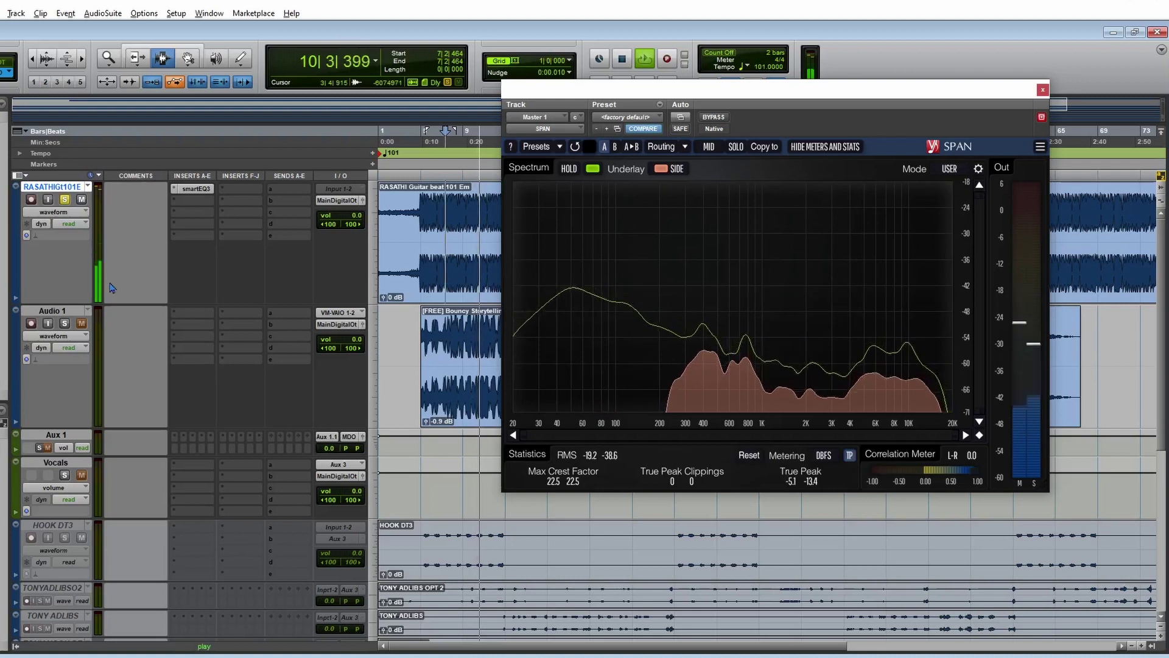
{"action": "left_click", "coordinate": [66, 323]}
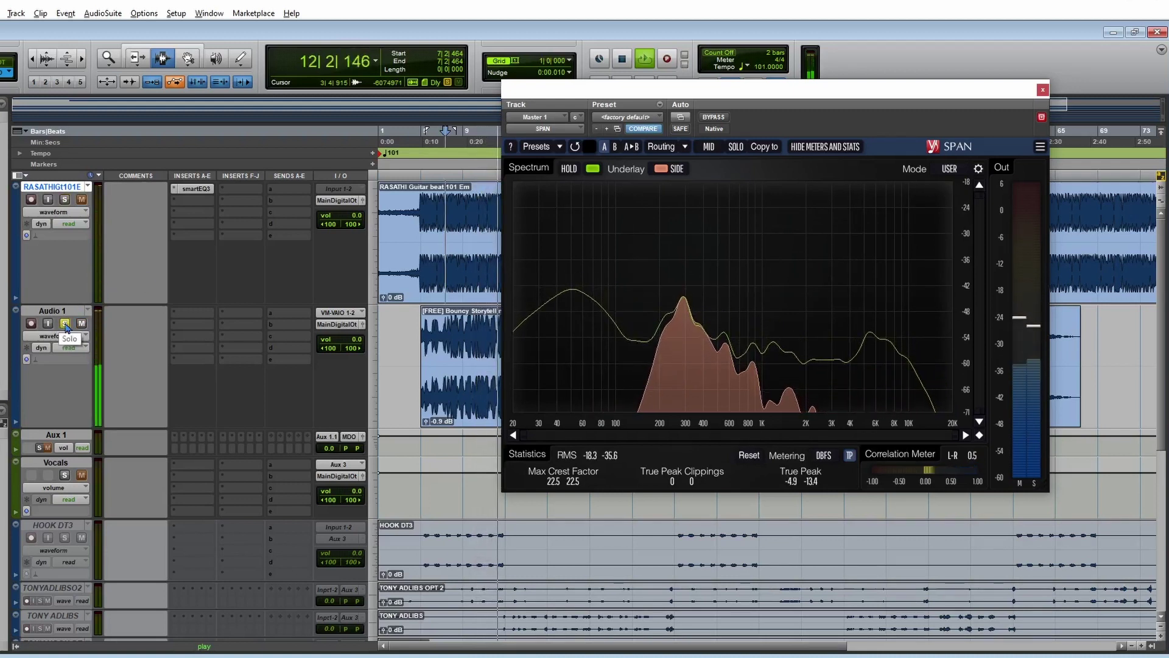
{"action": "left_click", "coordinate": [64, 199]}
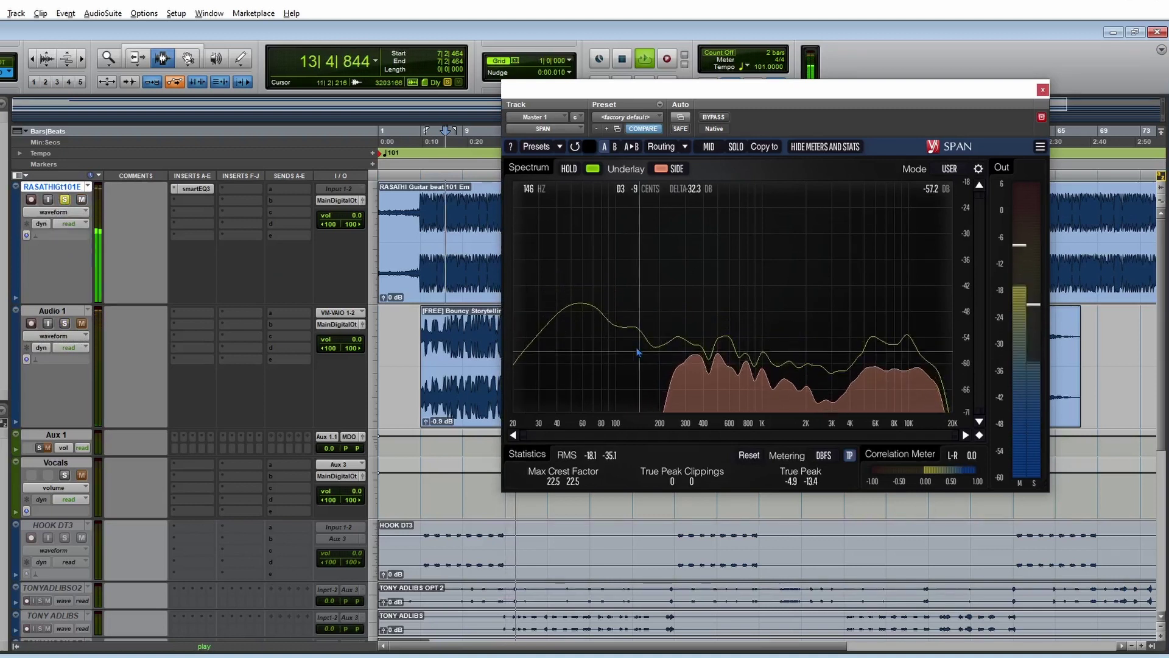
{"action": "key", "text": "space"}
{"action": "key", "text": "space"}
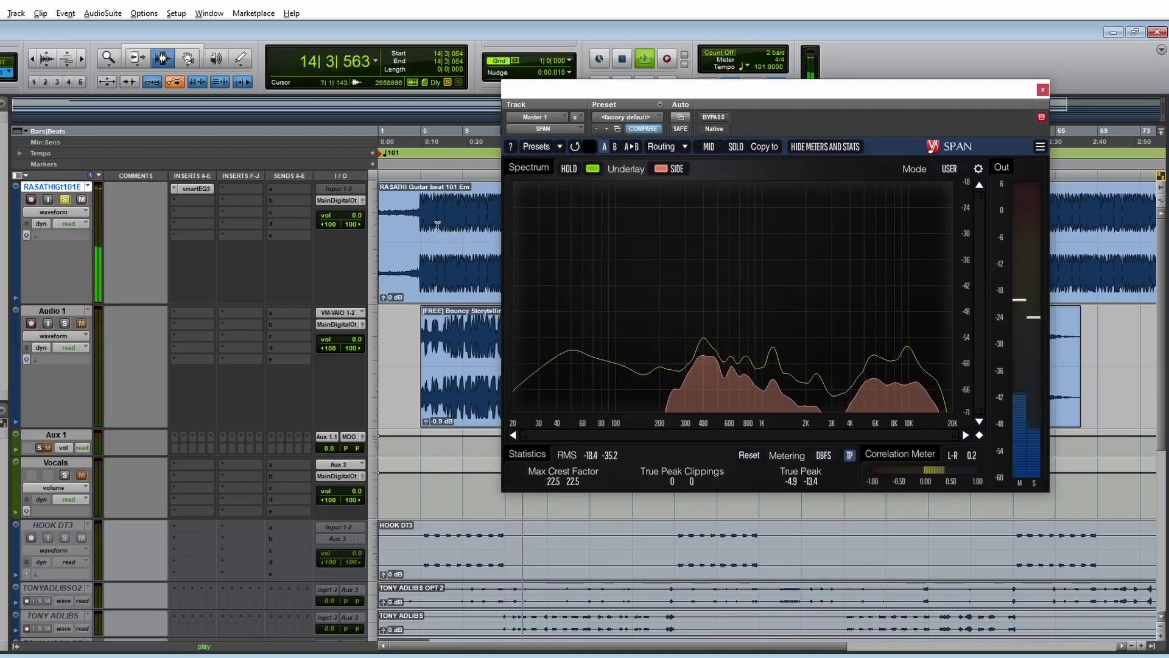
{"action": "left_click", "coordinate": [436, 238]}
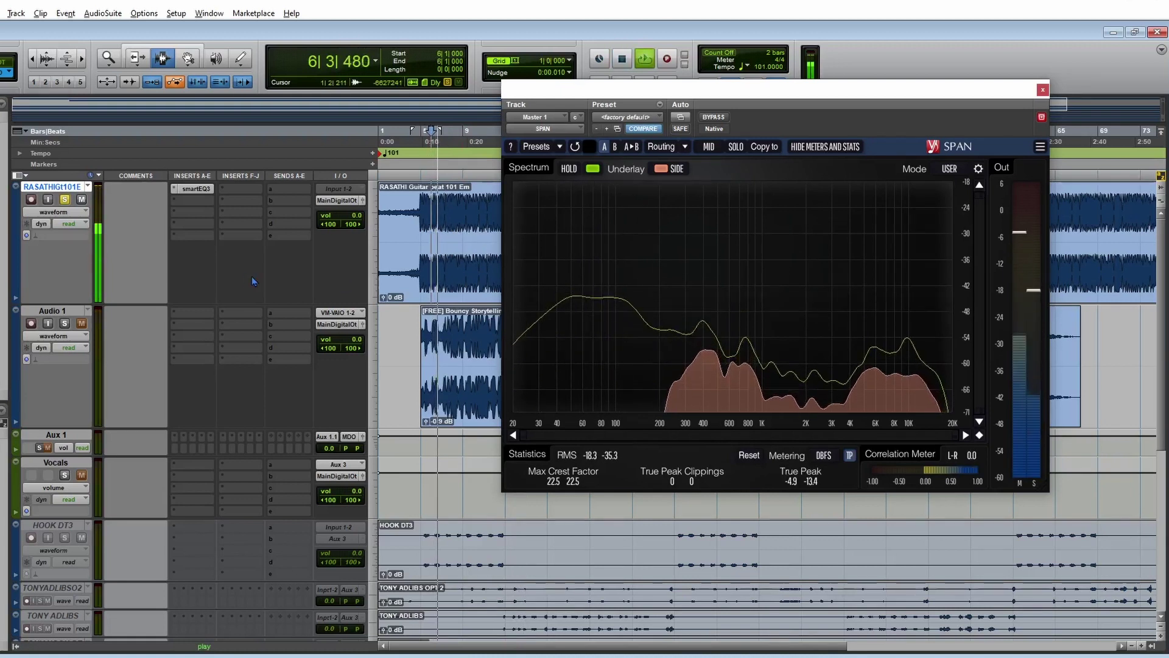
Solo Audio 1 and play it from bar 8 to examine the low-frequency peak of its mid signal.
{"action": "left_click", "coordinate": [65, 322]}
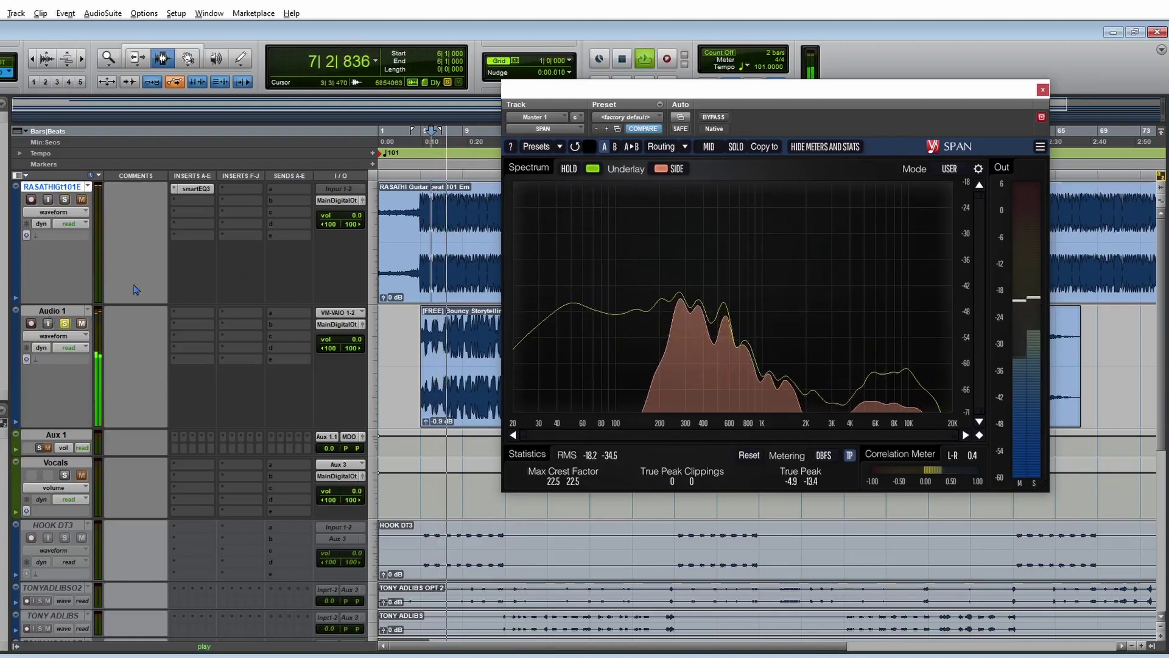
{"action": "left_click_drag", "start_coordinate": [519, 340], "coordinate": [572, 283]}
{"action": "key", "text": "space"}
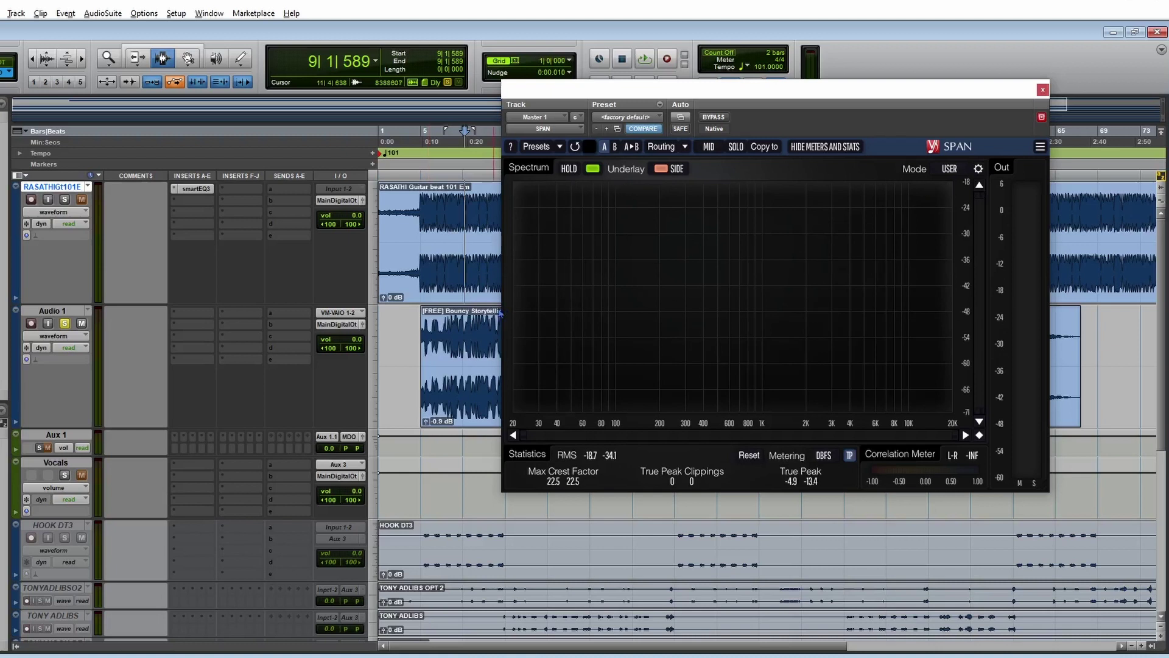
{"action": "left_click", "coordinate": [448, 318]}
{"action": "key", "text": "space"}
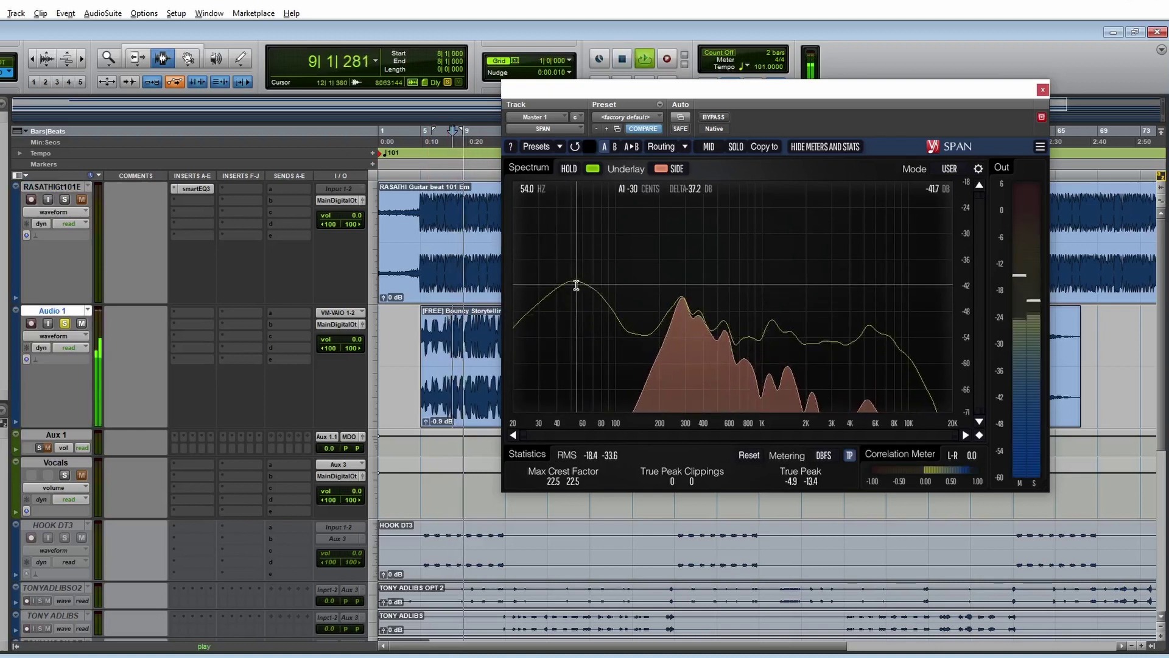
{"action": "key", "text": "space"}
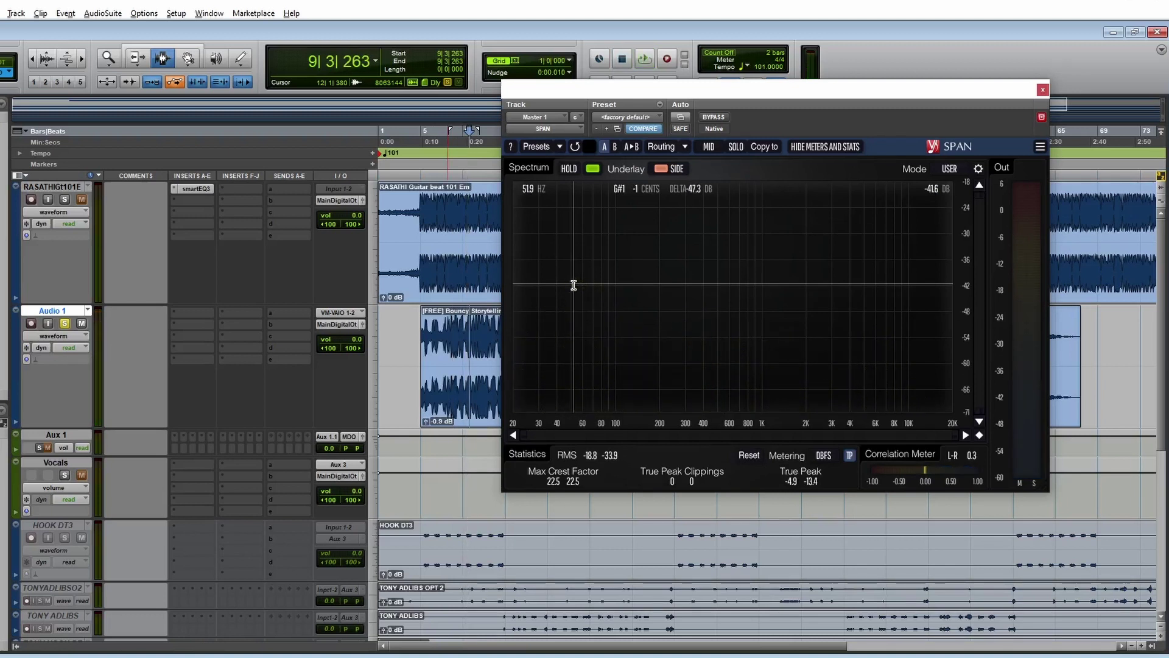
{"action": "left_click", "coordinate": [573, 285]}
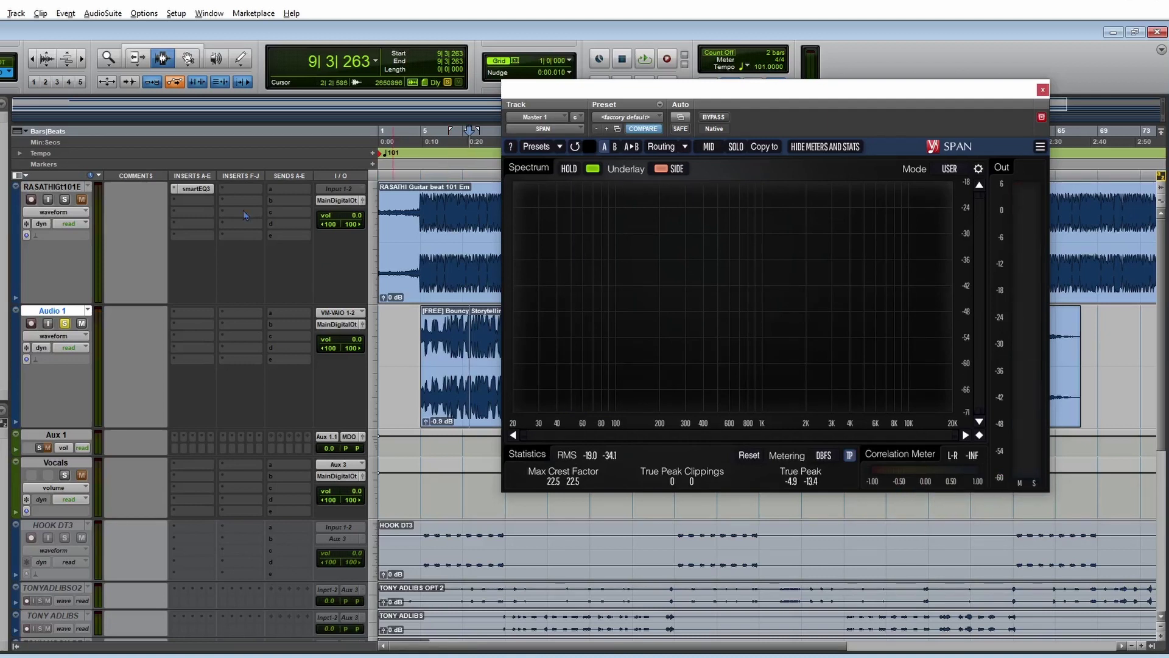
Insert EQ3 7-Band on RASATHIGI101E and boost its LF band as a peak by 2.0 dB at 51.9 Hz with Q 1.79.
{"action": "left_click", "coordinate": [196, 203]}
{"action": "mouse_move", "coordinate": [256, 220]}
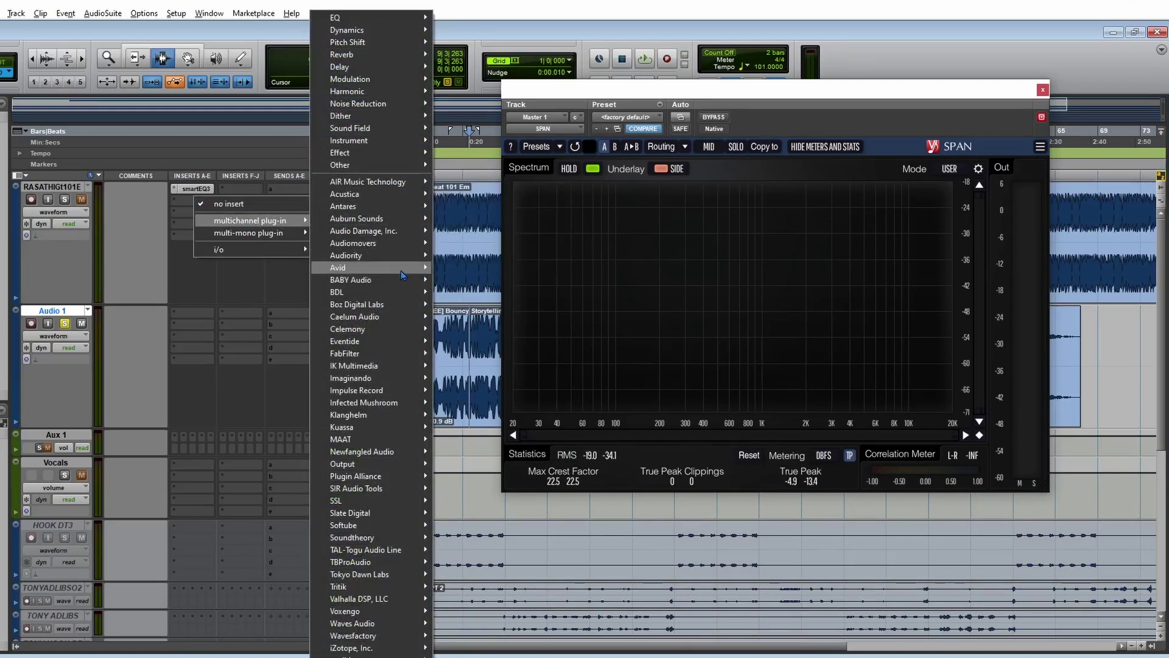
{"action": "mouse_move", "coordinate": [401, 274]}
{"action": "left_click", "coordinate": [527, 379]}
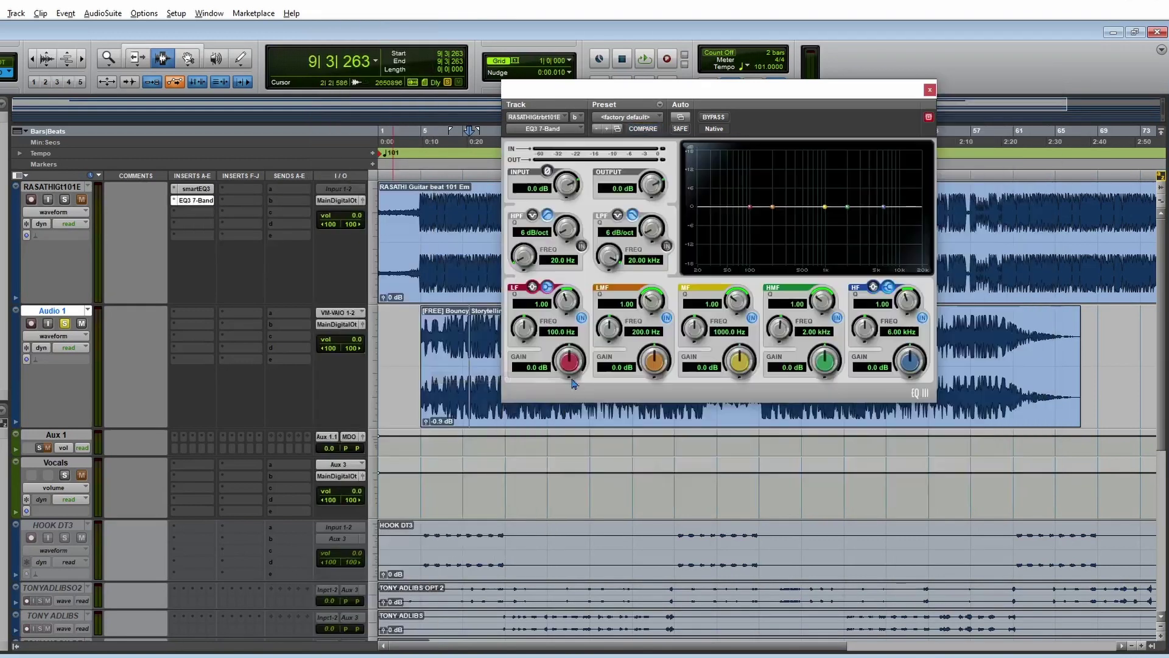
{"action": "left_click", "coordinate": [553, 332]}
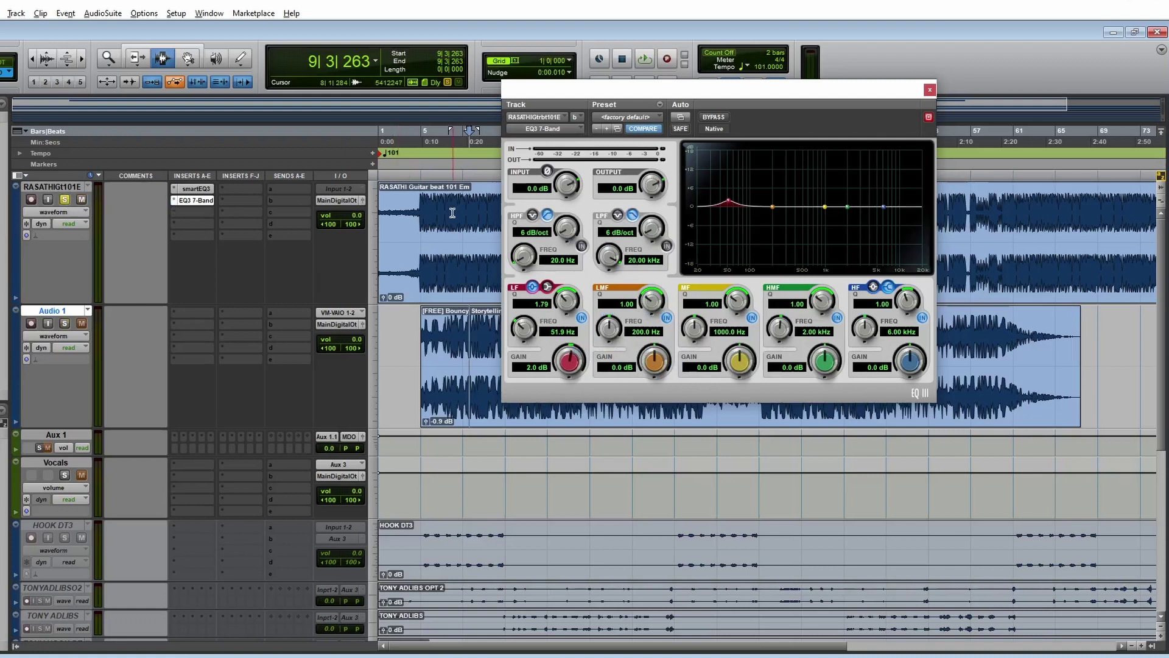
Play RASATHIGI101E from bar 5, lower its clip gain to -1.8 dB and set the EQ output to 0.3 dB.
{"action": "left_click", "coordinate": [419, 213]}
{"action": "key", "text": "space"}
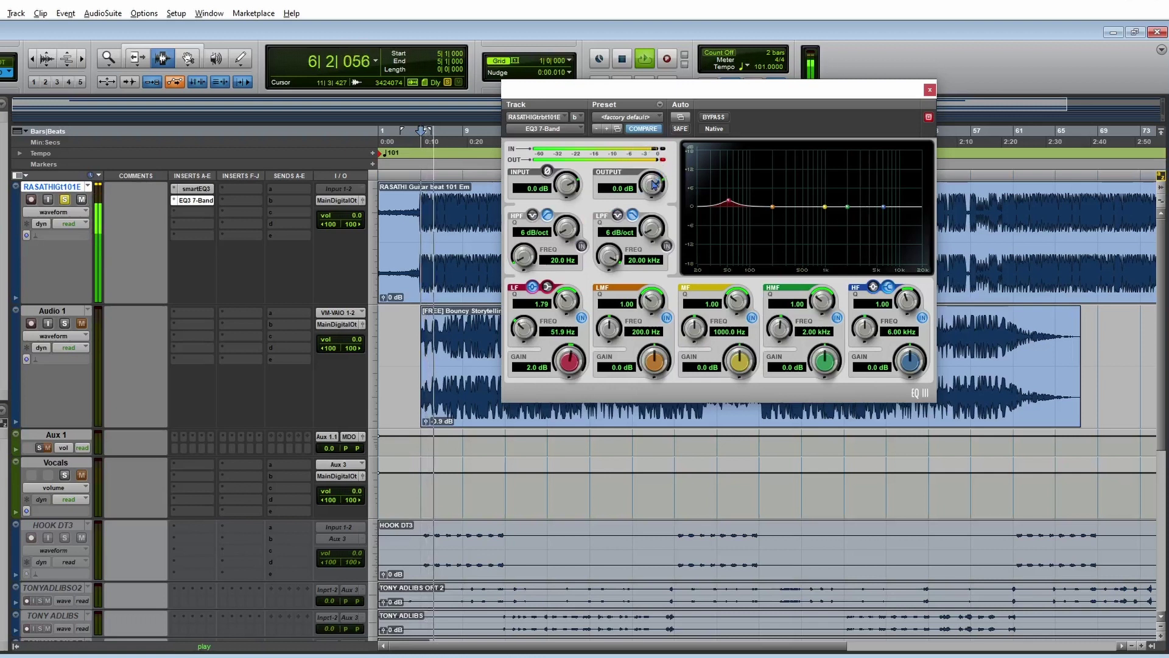
{"action": "left_click_drag", "start_coordinate": [652, 183], "coordinate": [652, 186]}
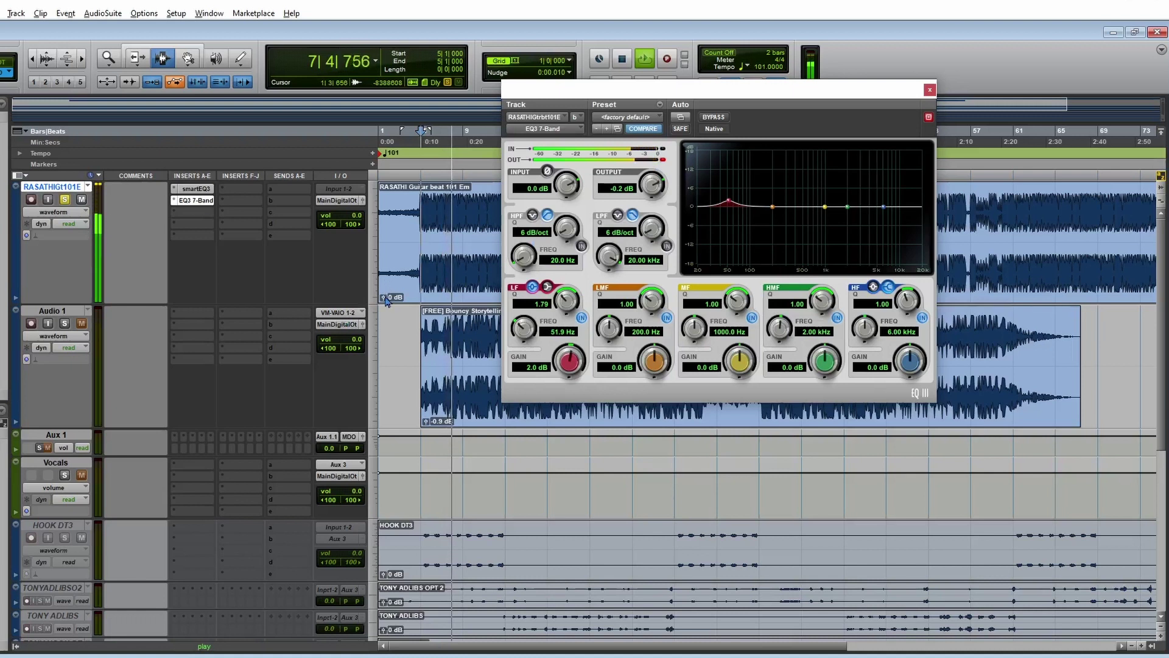
{"action": "left_click_drag", "start_coordinate": [383, 298], "coordinate": [386, 303]}
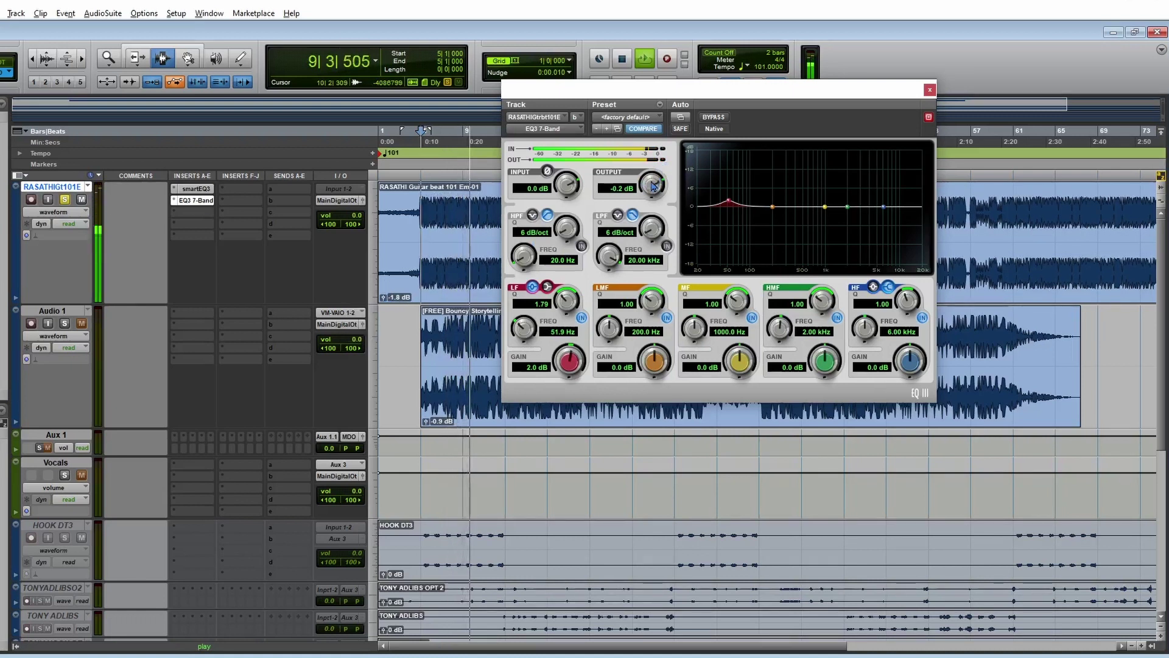
{"action": "left_click_drag", "start_coordinate": [653, 189], "coordinate": [654, 184]}
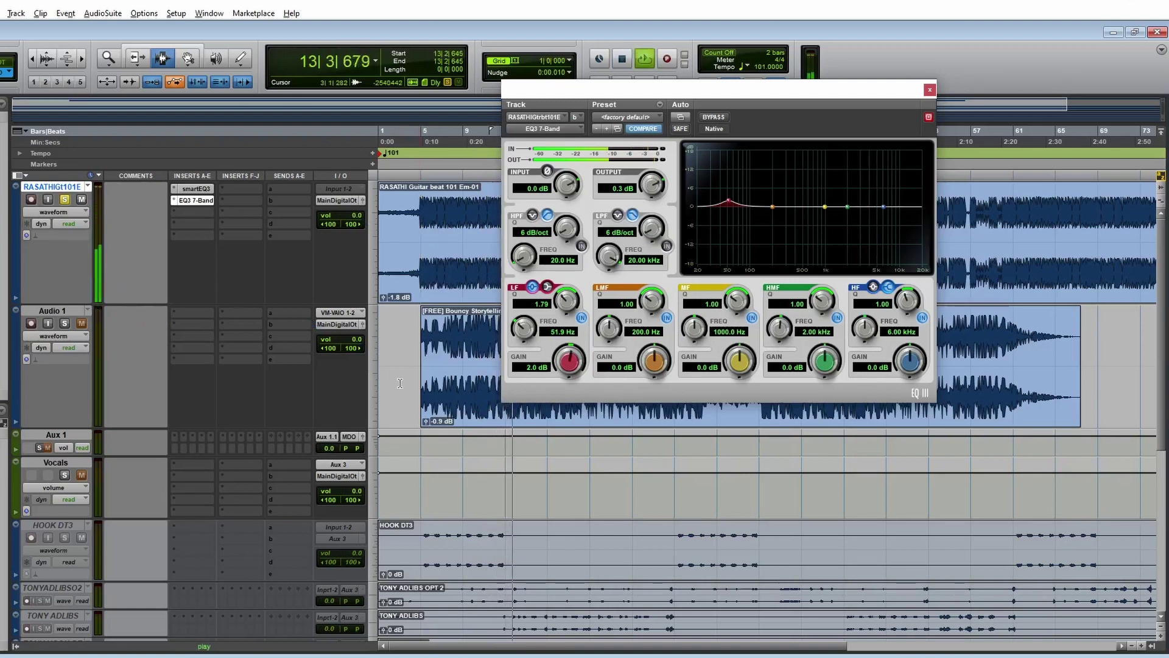
Play from bar 7, raise Audio 1's clip gain to about +0.1 dB and solo Audio 1 to compare levels, ending with playback stopped.
{"action": "left_click", "coordinate": [441, 338]}
{"action": "key", "text": "space"}
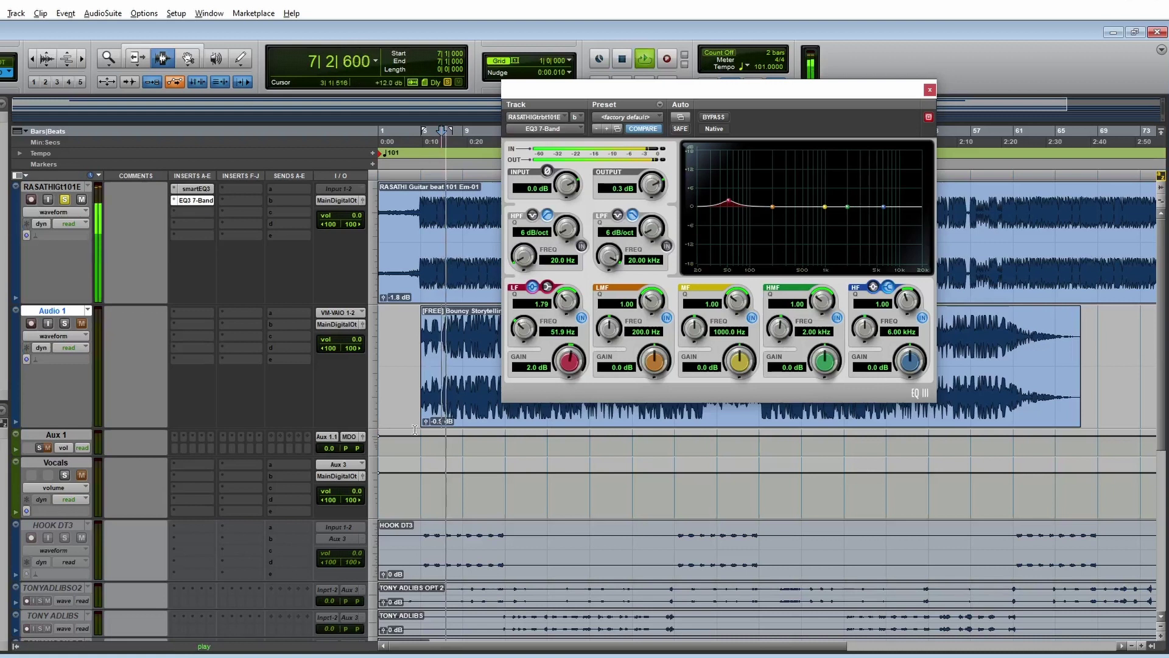
{"action": "left_click_drag", "start_coordinate": [428, 430], "coordinate": [427, 425]}
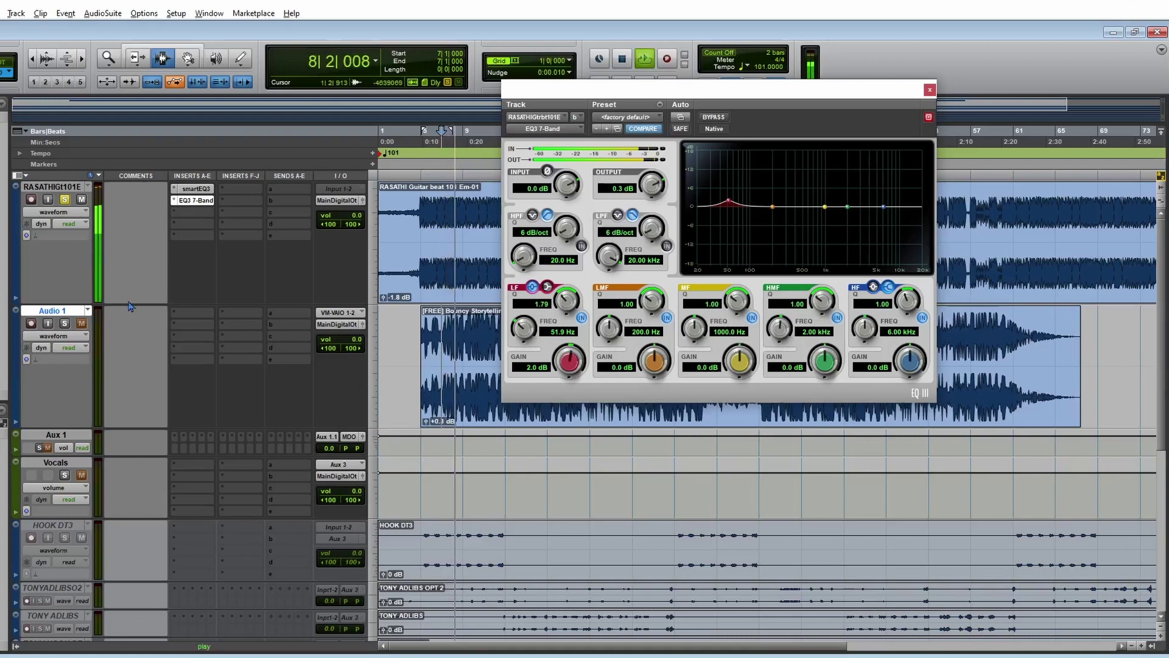
{"action": "left_click", "coordinate": [65, 324]}
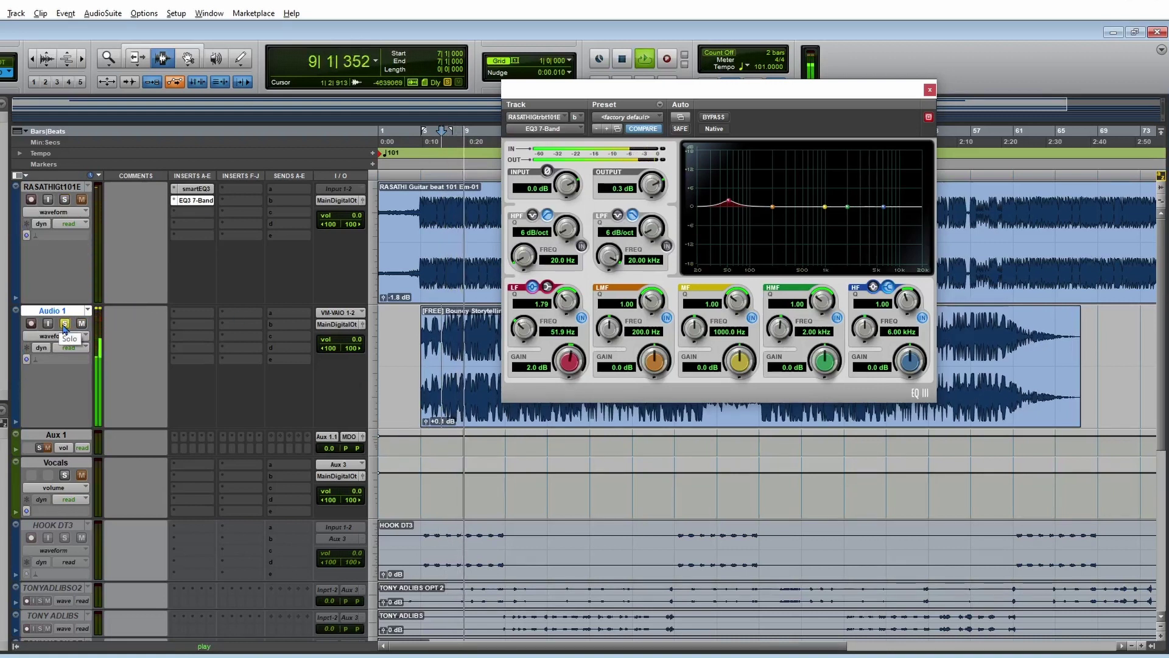
{"action": "key", "text": "space"}
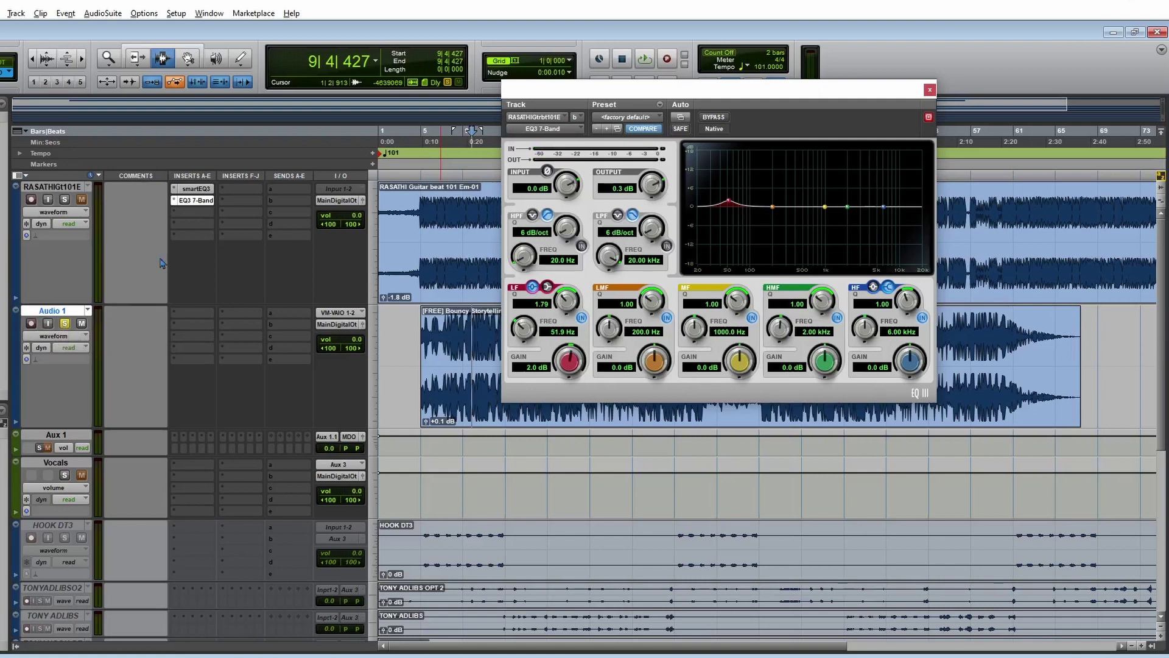
Reopen the SPAN analyzer inserted on the Master 1 track.
{"action": "scroll", "coordinate": [198, 345], "scroll_direction": "down", "scroll_amount": 5}
{"action": "left_click", "coordinate": [194, 545]}
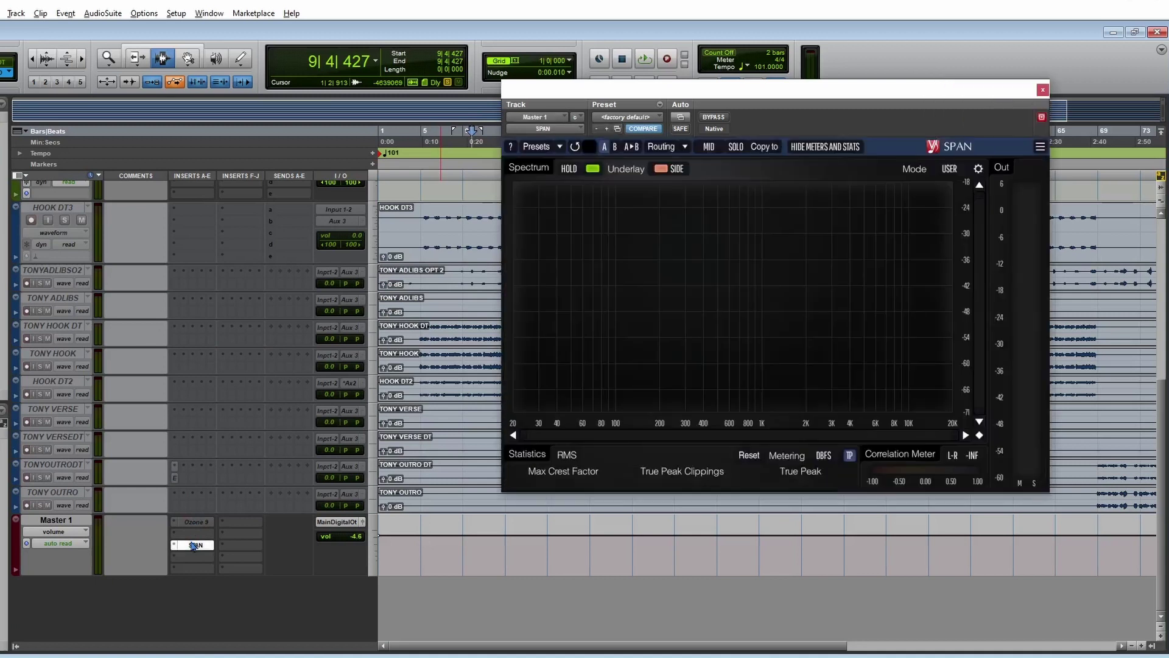
{"action": "scroll", "coordinate": [206, 532], "scroll_direction": "up", "scroll_amount": 5}
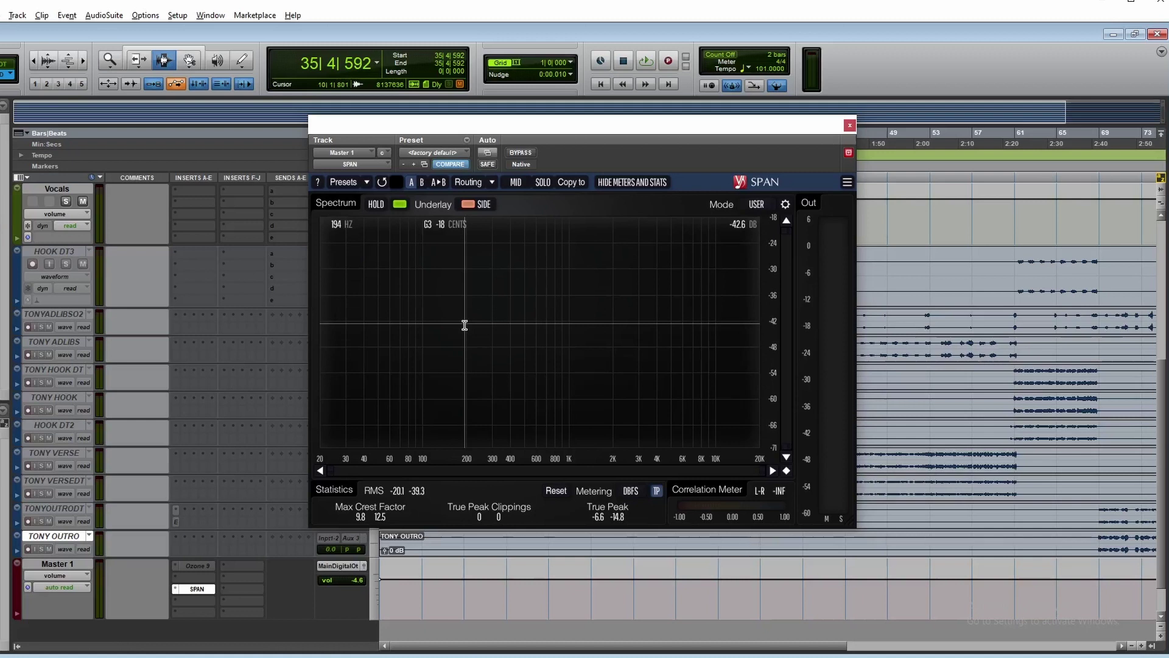
Play the song from bar 35, audition a mid band in SPAN, and with playback stopped narrow the audition filter at 318 Hz.
{"action": "key", "text": "space"}
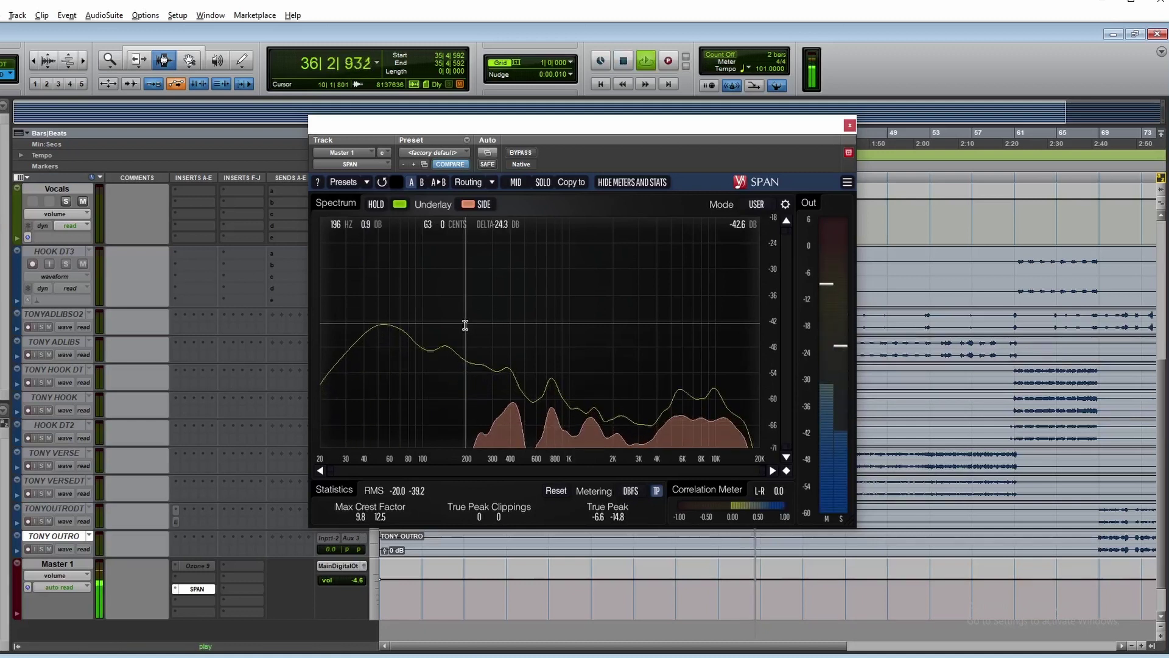
{"action": "left_click_drag", "start_coordinate": [515, 329], "coordinate": [514, 330]}
{"action": "key", "text": "space"}
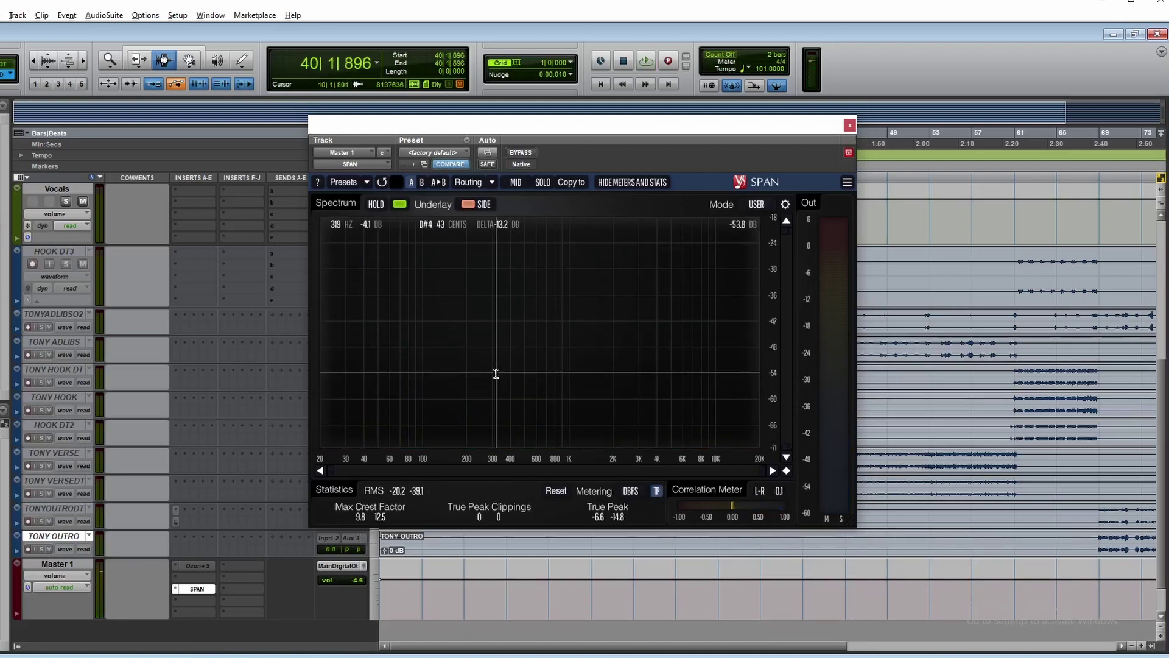
{"action": "left_click_drag", "start_coordinate": [496, 373], "coordinate": [496, 374]}
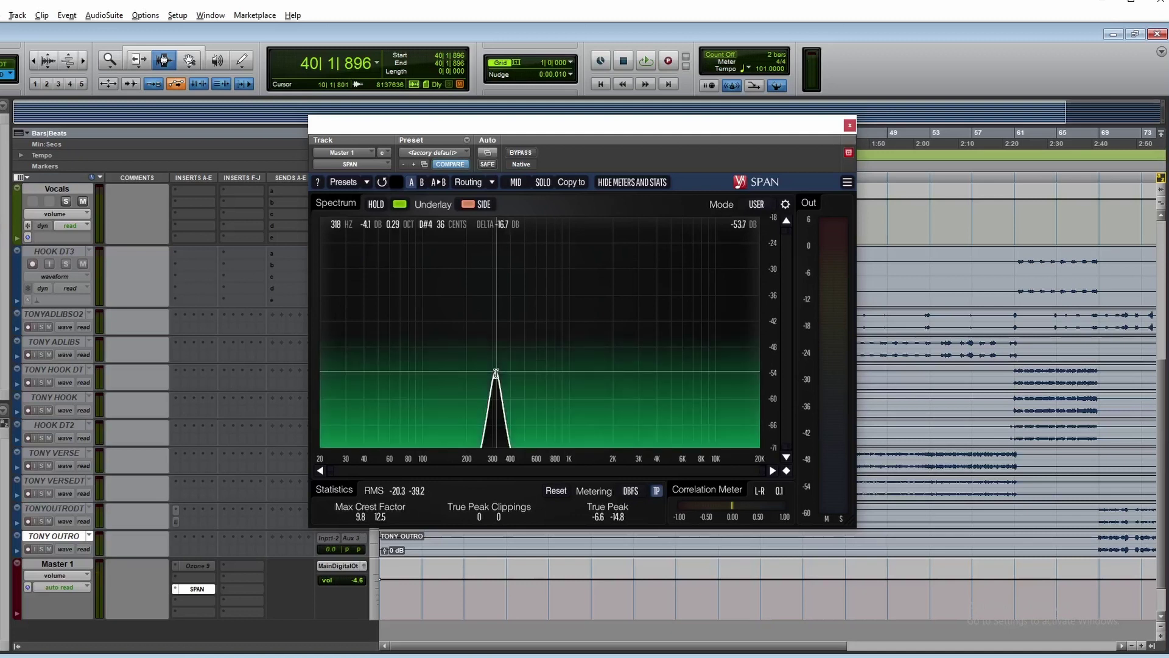
{"action": "scroll", "coordinate": [496, 374], "scroll_direction": "down", "scroll_amount": 2}
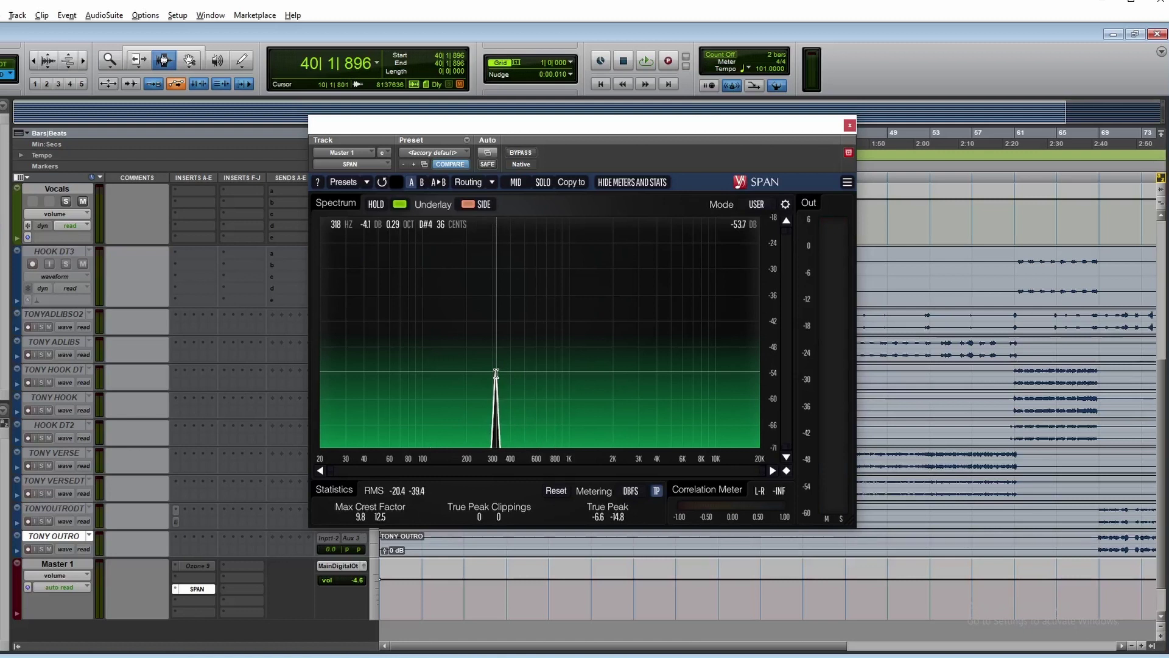
Play on from bar 40 and audition isolated frequency bands in SPAN around 84 Hz and 589 Hz, stopping playback after each.
{"action": "key", "text": "space"}
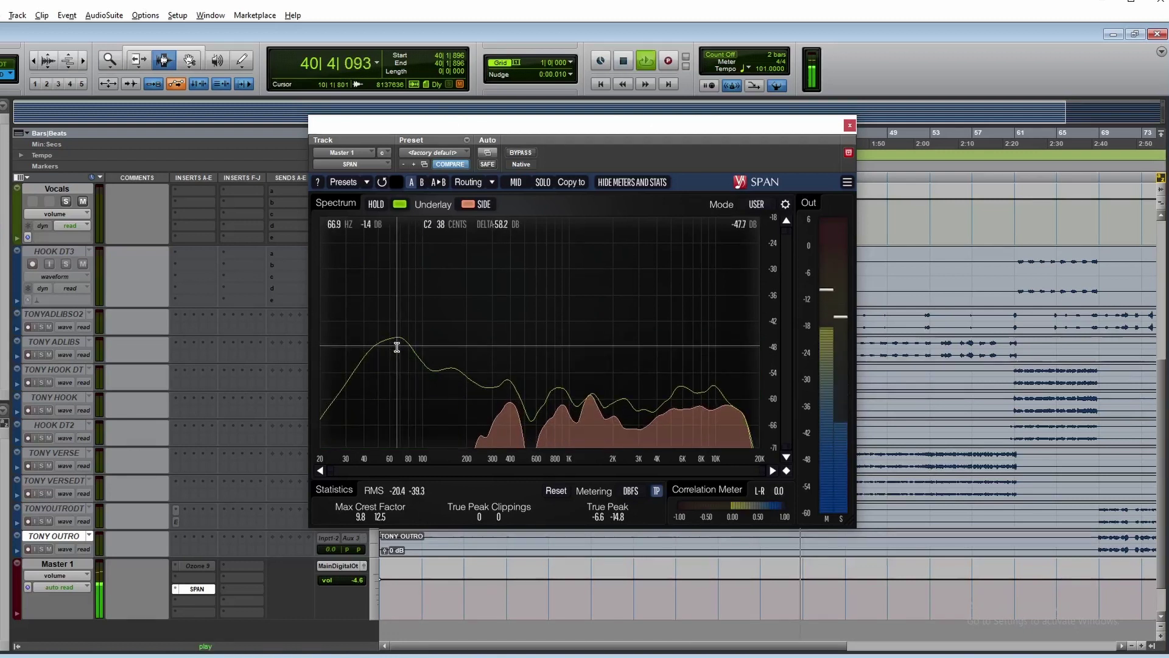
{"action": "left_click_drag", "start_coordinate": [410, 331], "coordinate": [411, 330]}
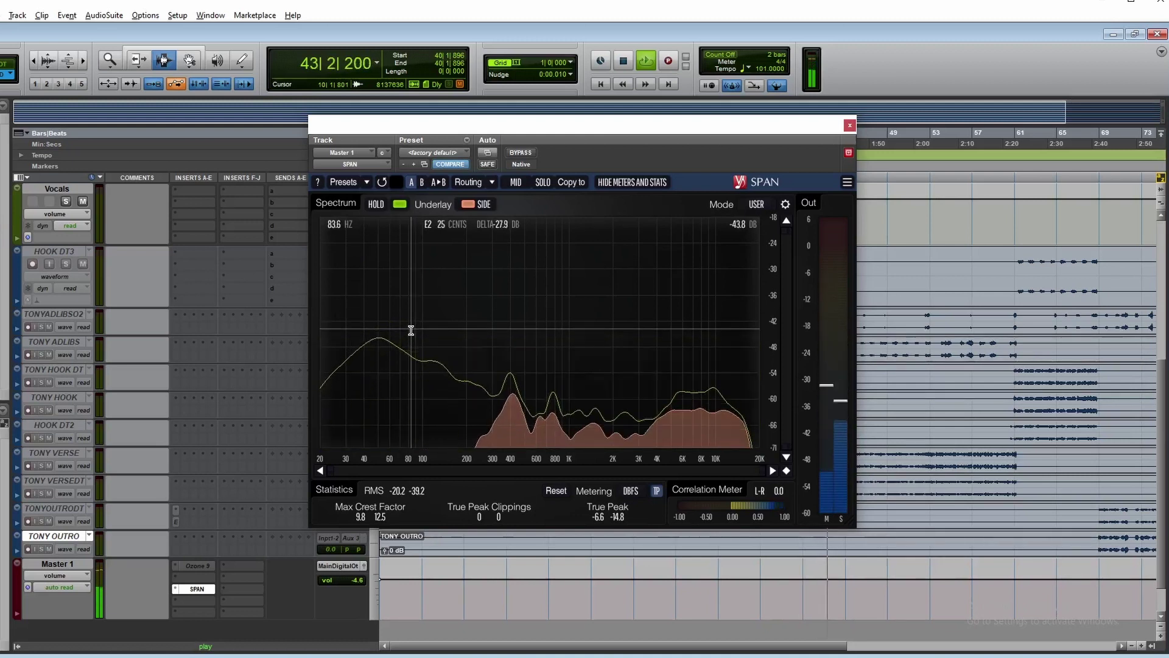
{"action": "key", "text": "space"}
{"action": "left_click", "coordinate": [411, 330]}
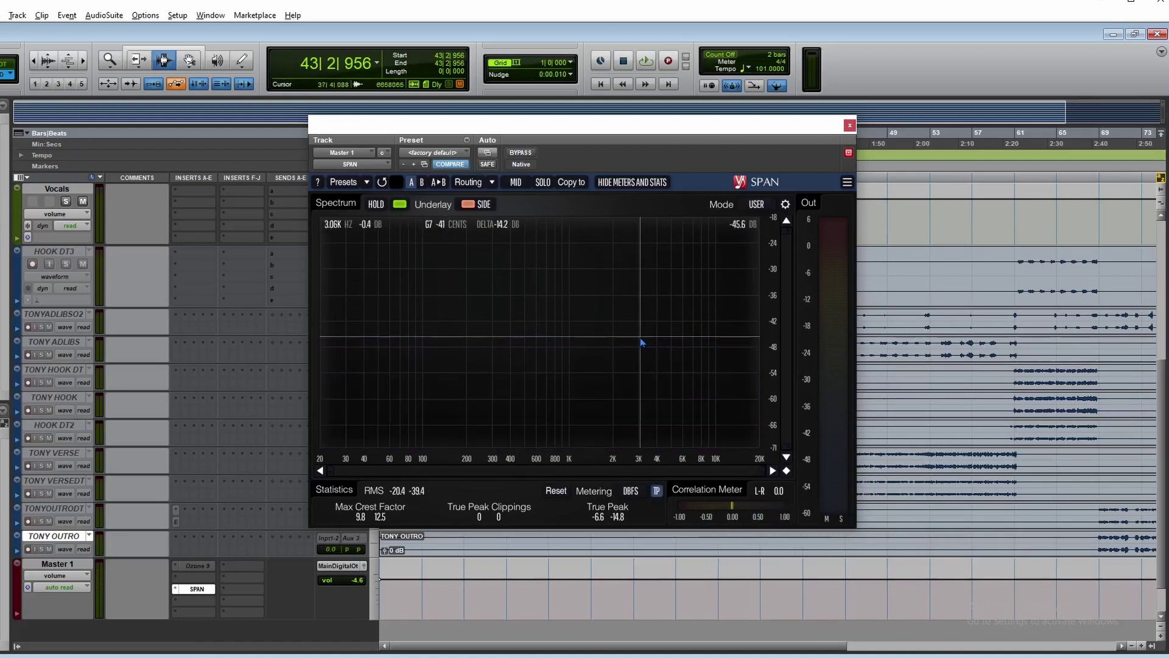
{"action": "key", "text": "space"}
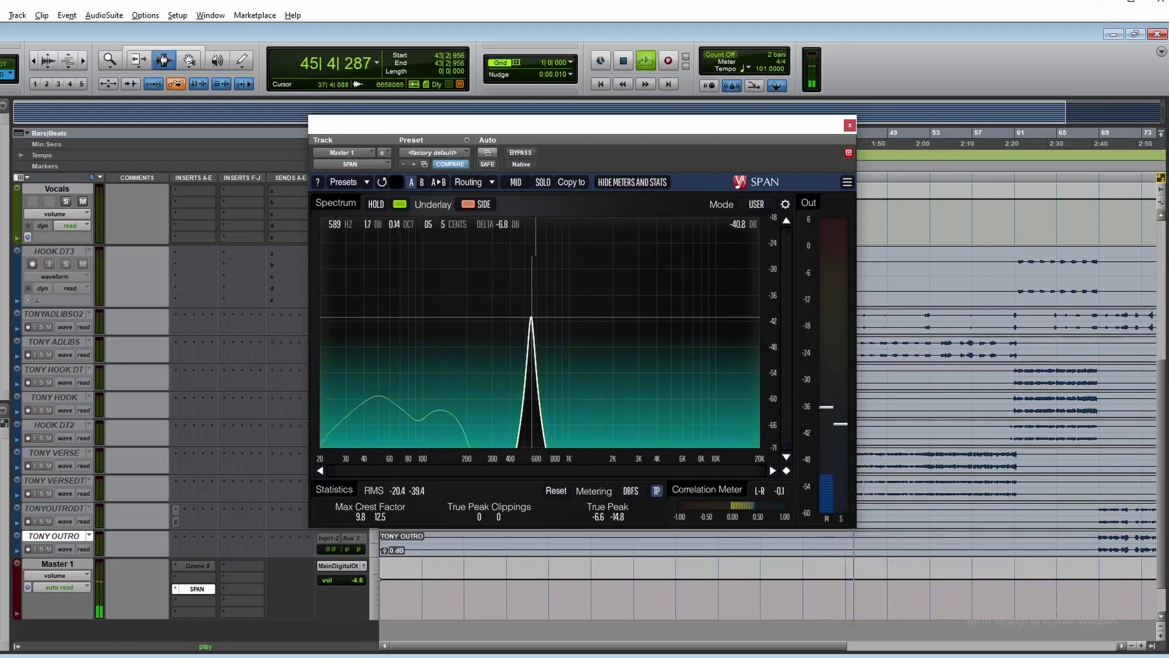
{"action": "key", "text": "space"}
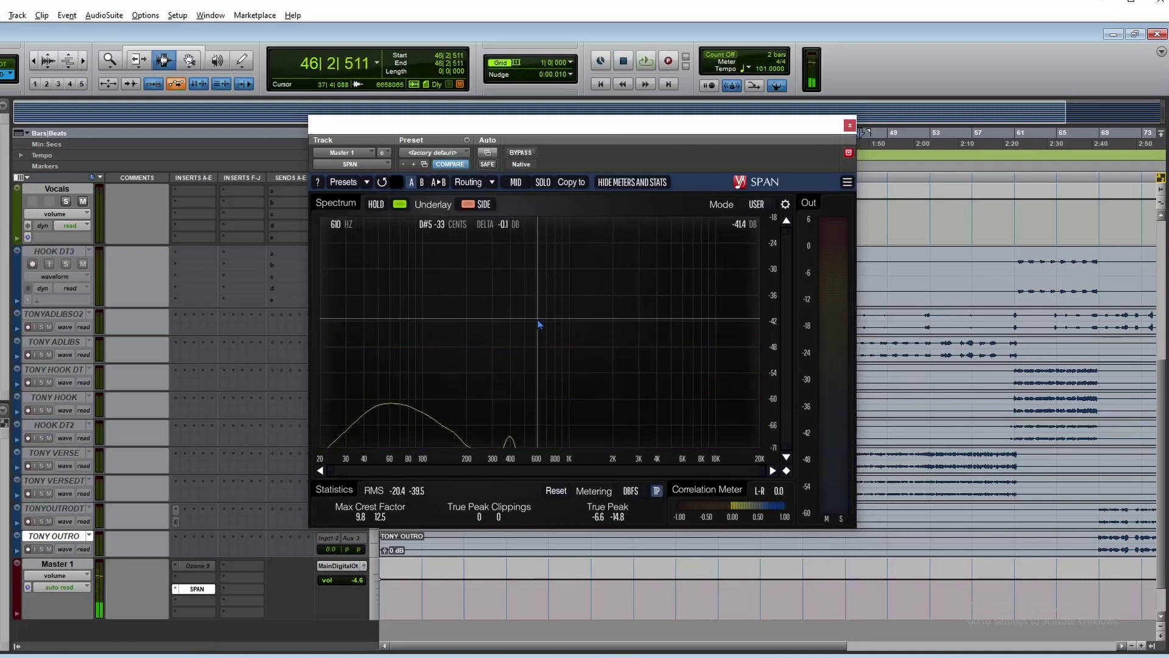